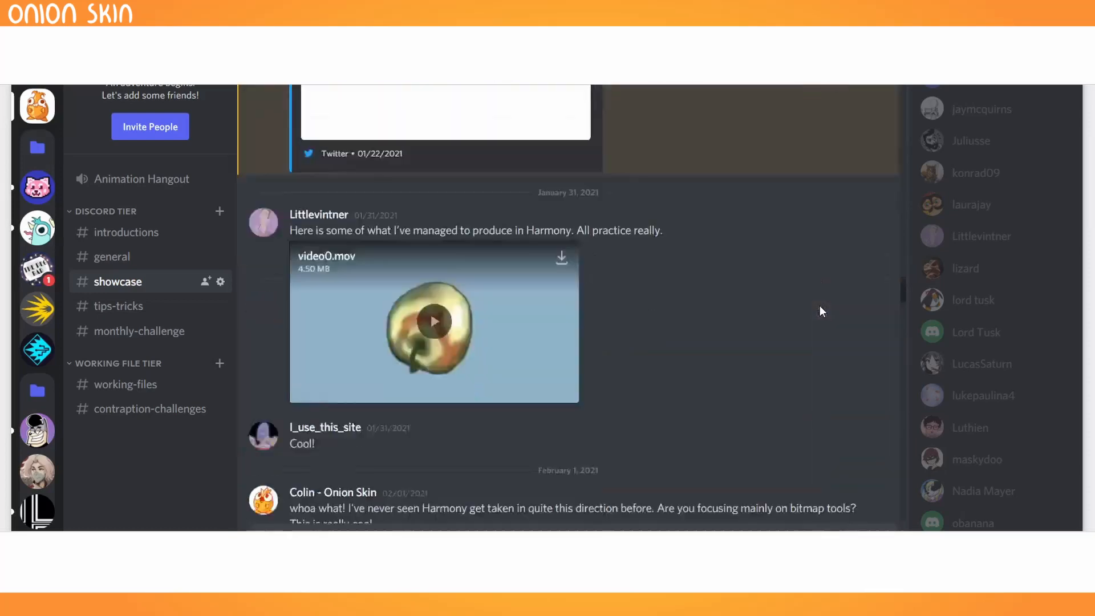
scroll(820, 310, "down", 20)
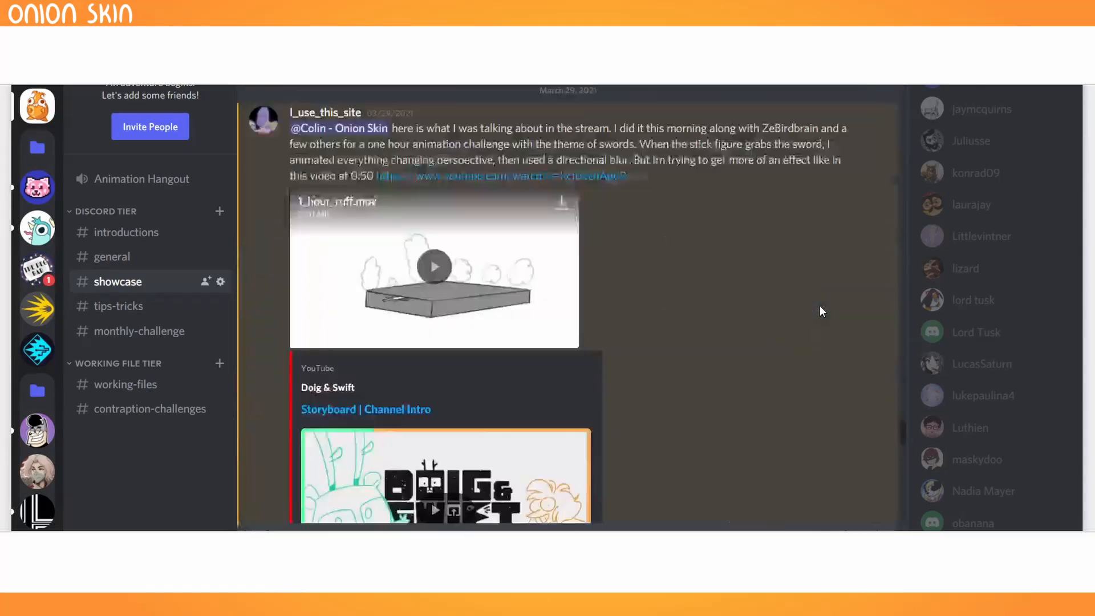
scroll(820, 310, "down", 3)
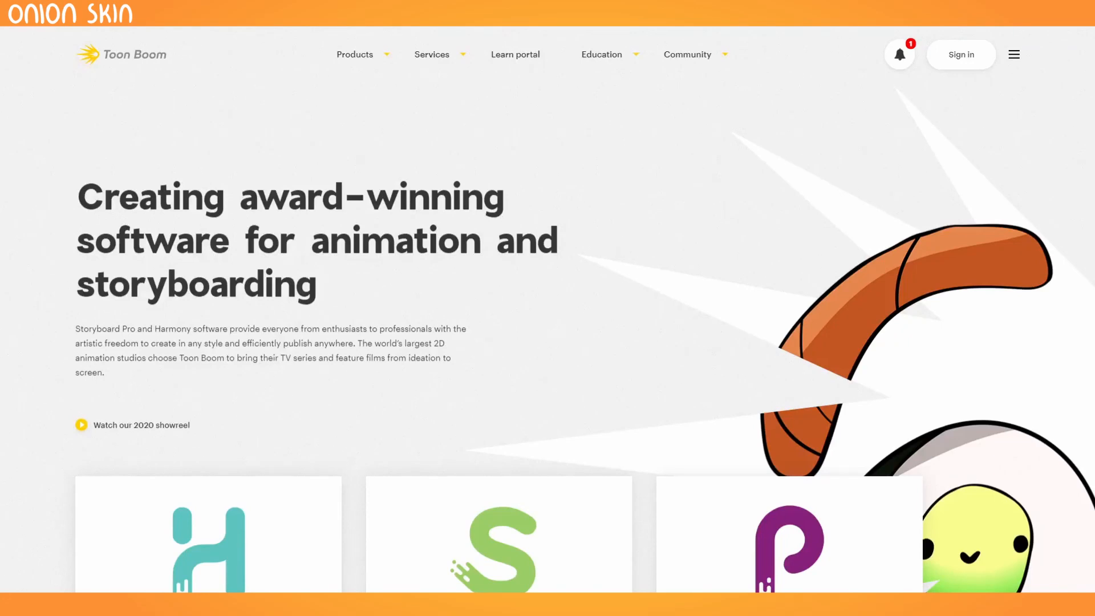
Open the Harmony product page on the Toon Boom site and go to its free trial editions.
scroll(281, 274, "down", 4)
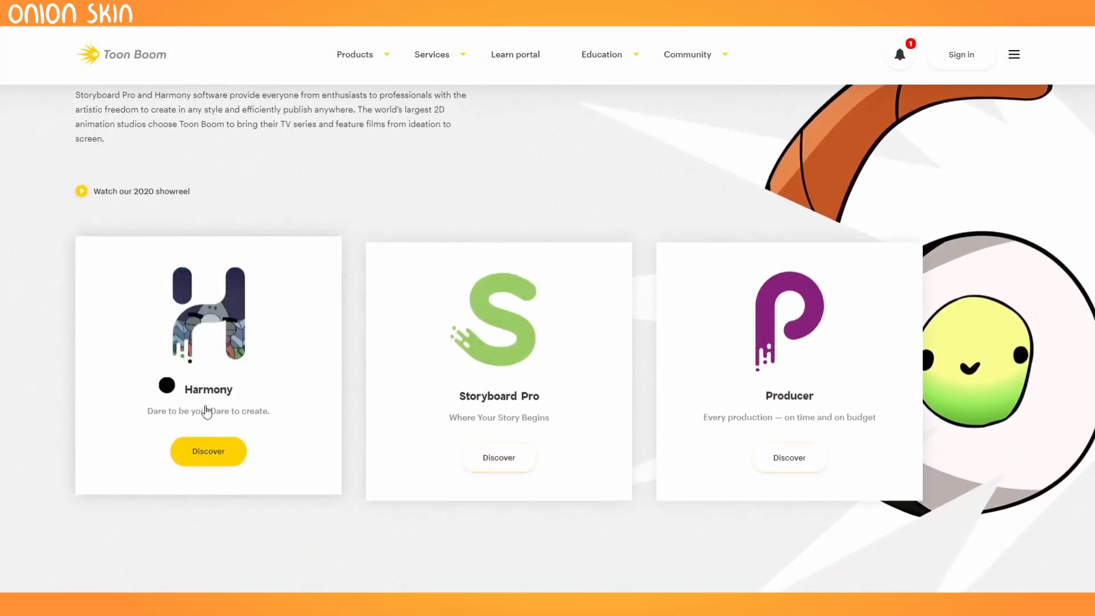
left_click(194, 451)
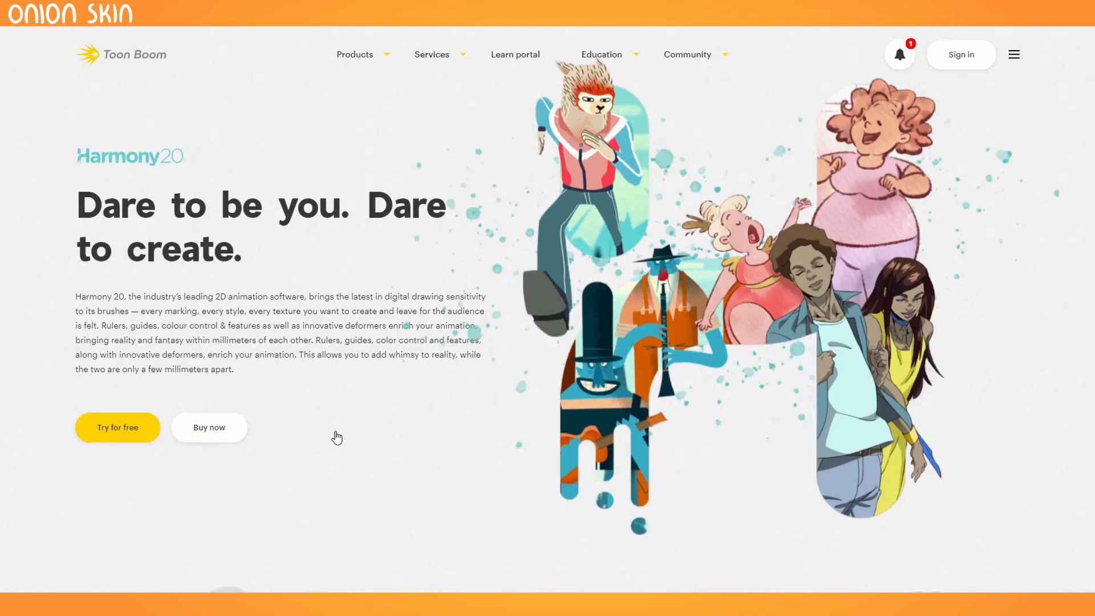
left_click(106, 428)
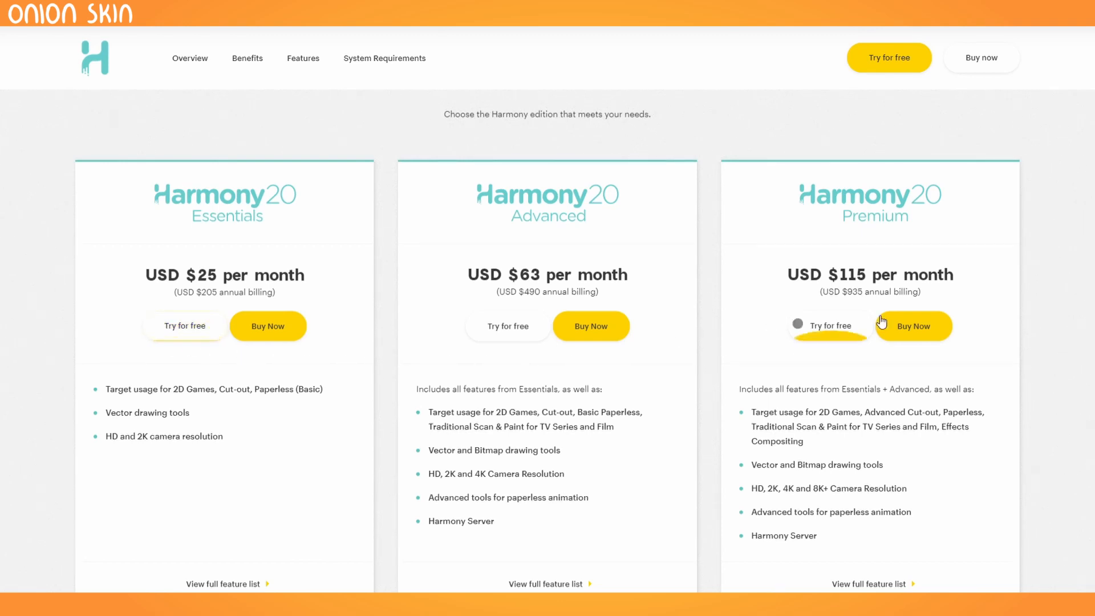
Examine the full feature comparison of Harmony 20 Essentials, Advanced and Premium through to its end, and close it.
scroll(839, 325, "down", 5)
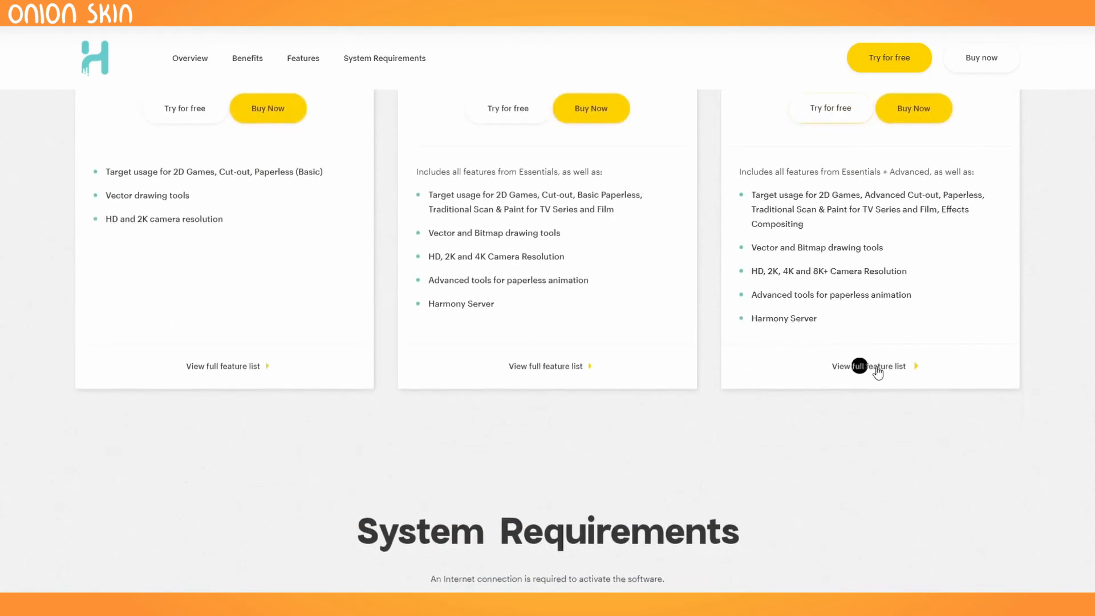
left_click(873, 367)
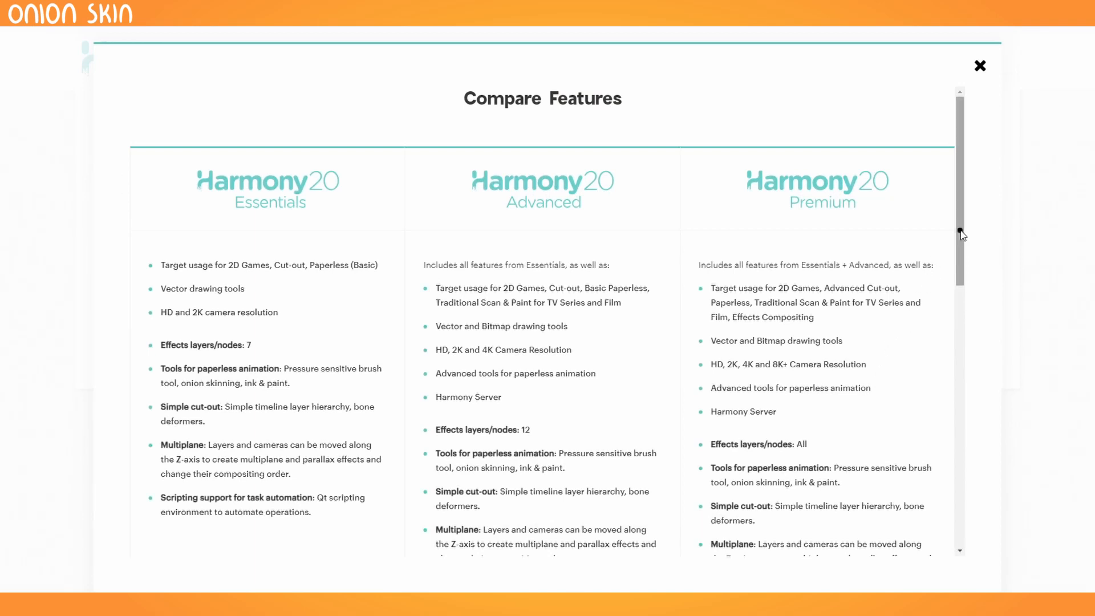
left_click_drag(962, 234, 961, 503)
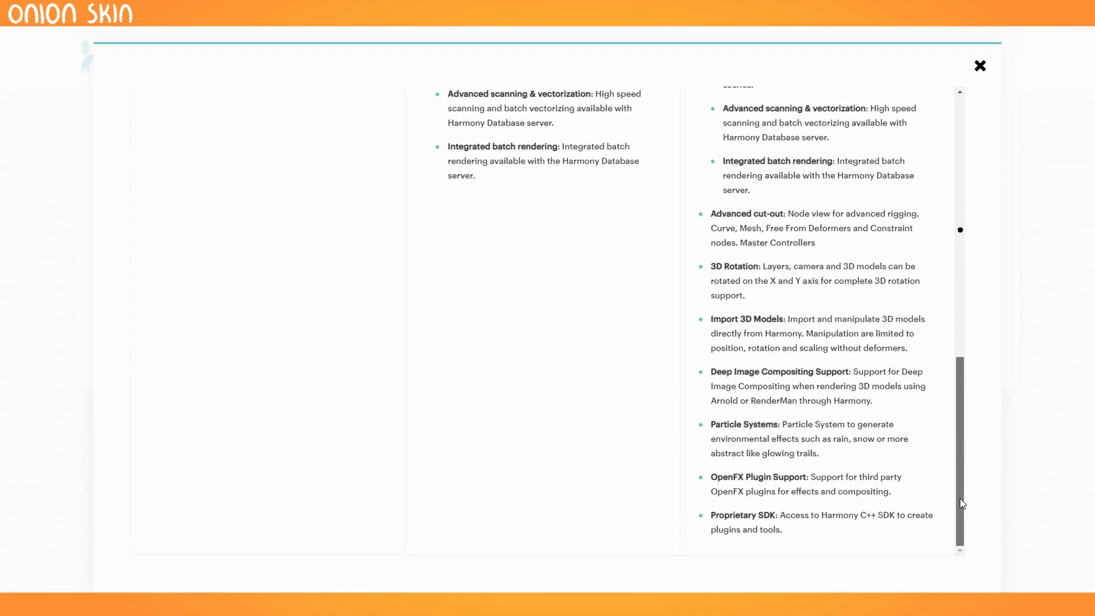
left_click(978, 66)
Choose the free trial of Harmony 20 Premium.
scroll(920, 300, "up", 2)
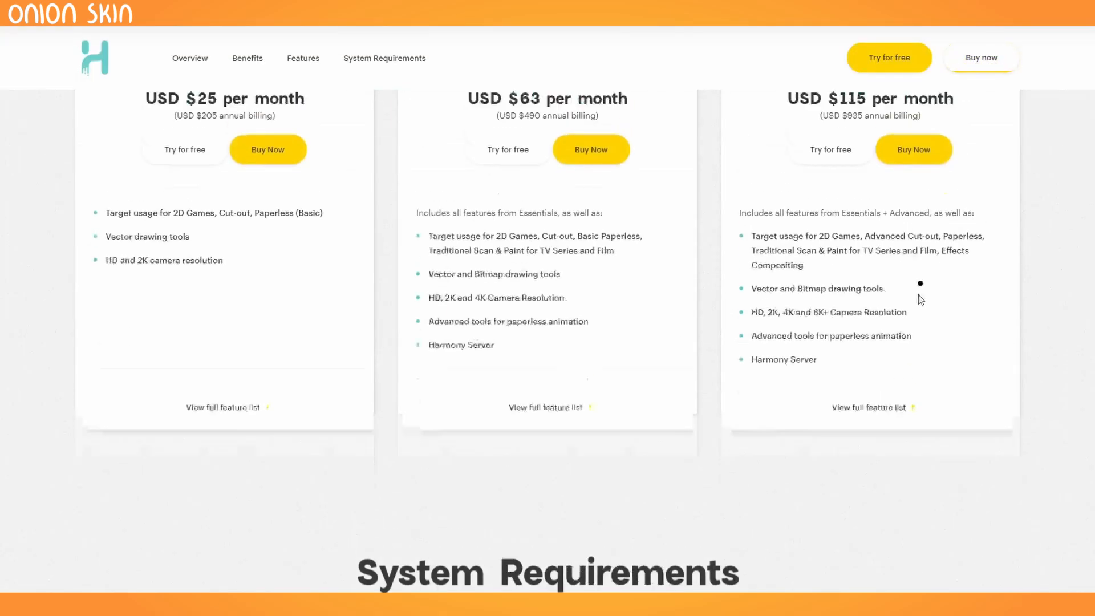
scroll(920, 299, "up", 4)
left_click(833, 402)
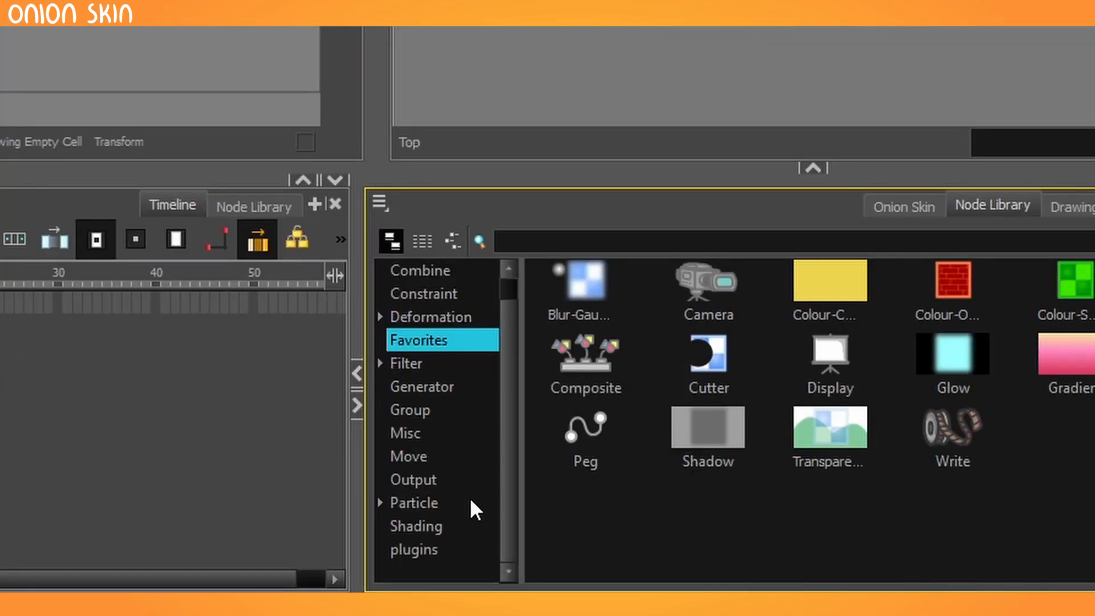
Show the Particle category of the node library in Harmony and look through its nodes.
left_click(469, 500)
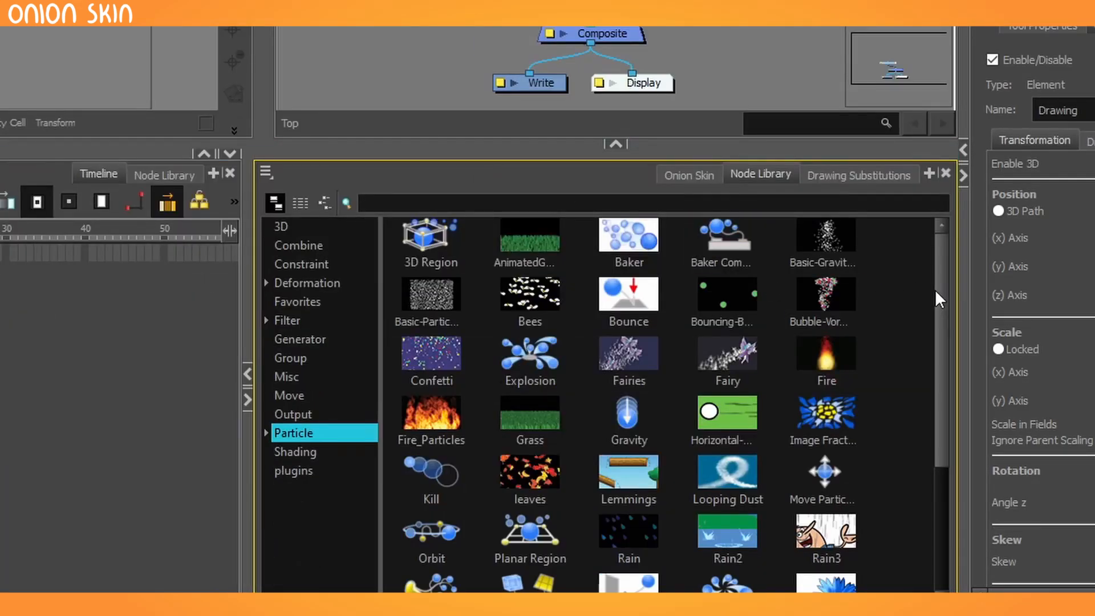
mouse_move(936, 289)
left_mouse_down()
mouse_move(942, 394)
mouse_move(926, 276)
left_mouse_up()
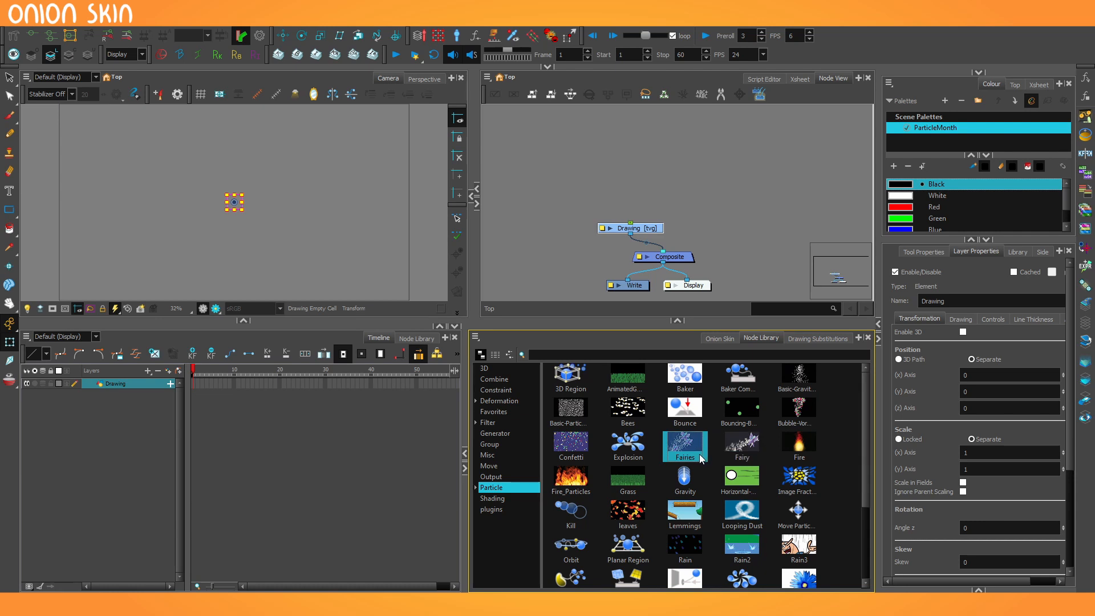
left_click(673, 521)
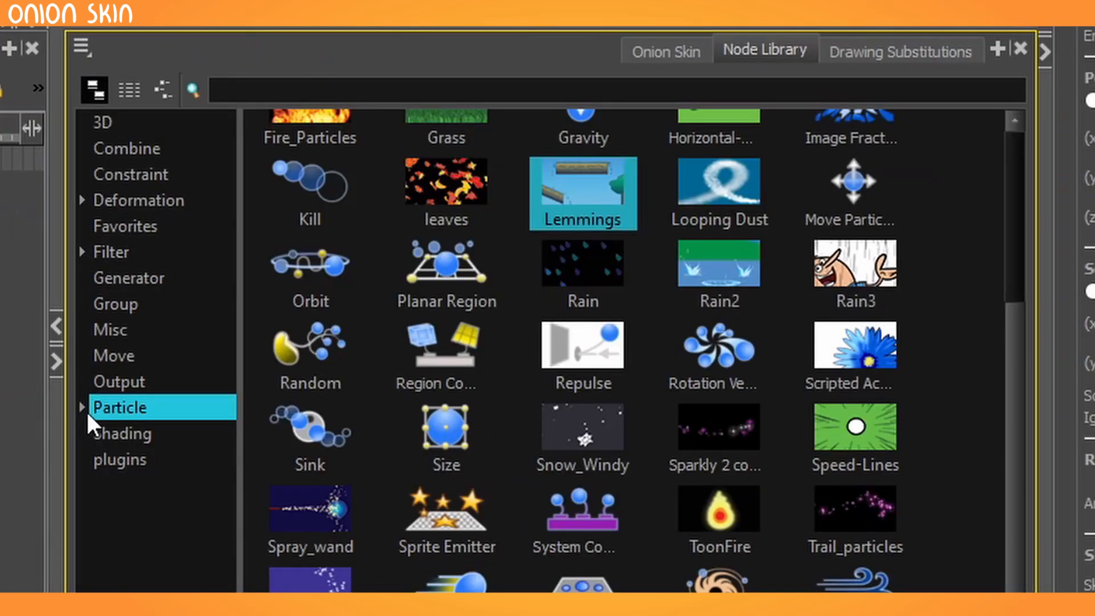
Expand the Particle category and look through its Basic, Modifier and Examples groups.
left_click(83, 407)
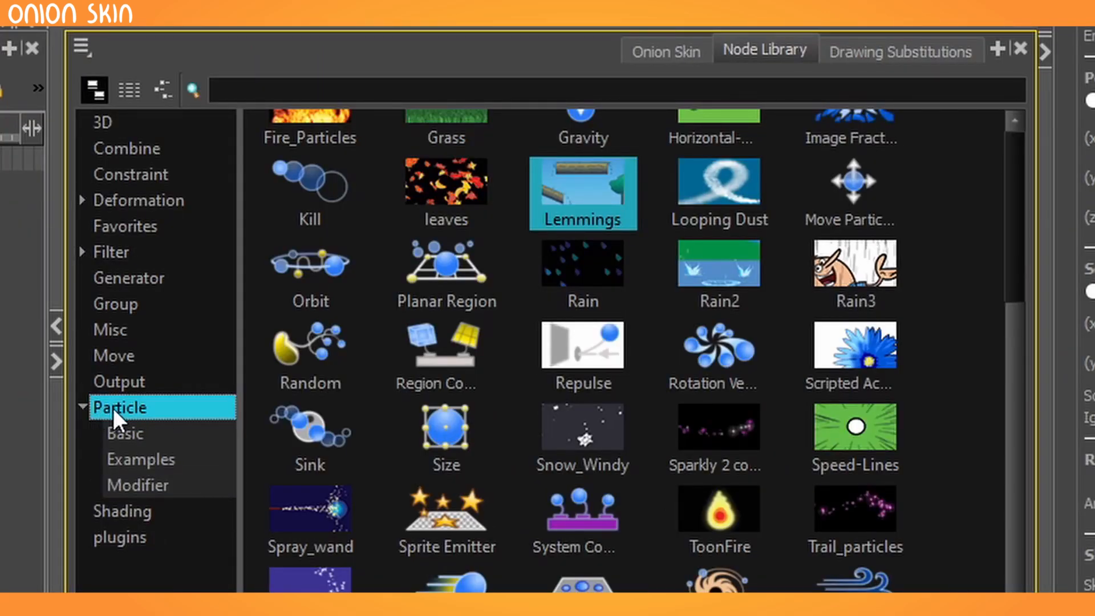
left_click(162, 436)
left_click(185, 480)
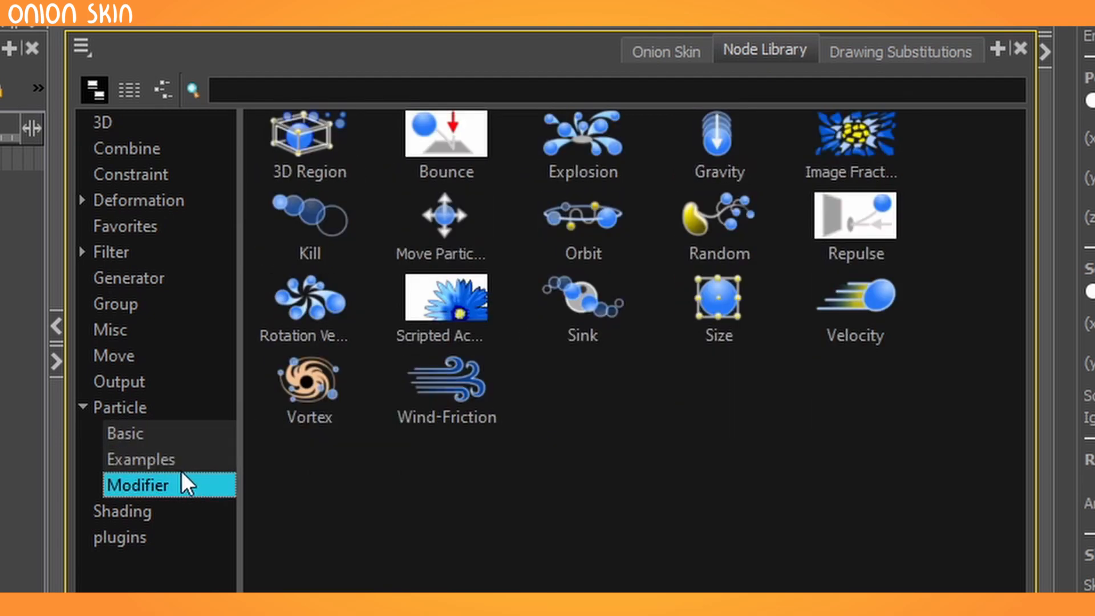
left_click(160, 438)
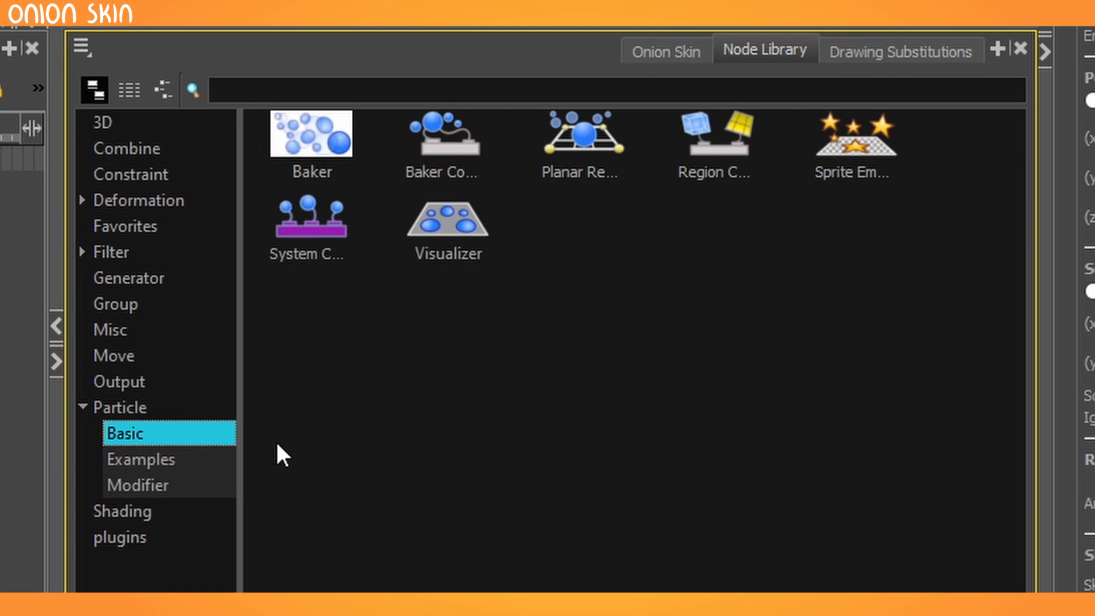
left_click(151, 485)
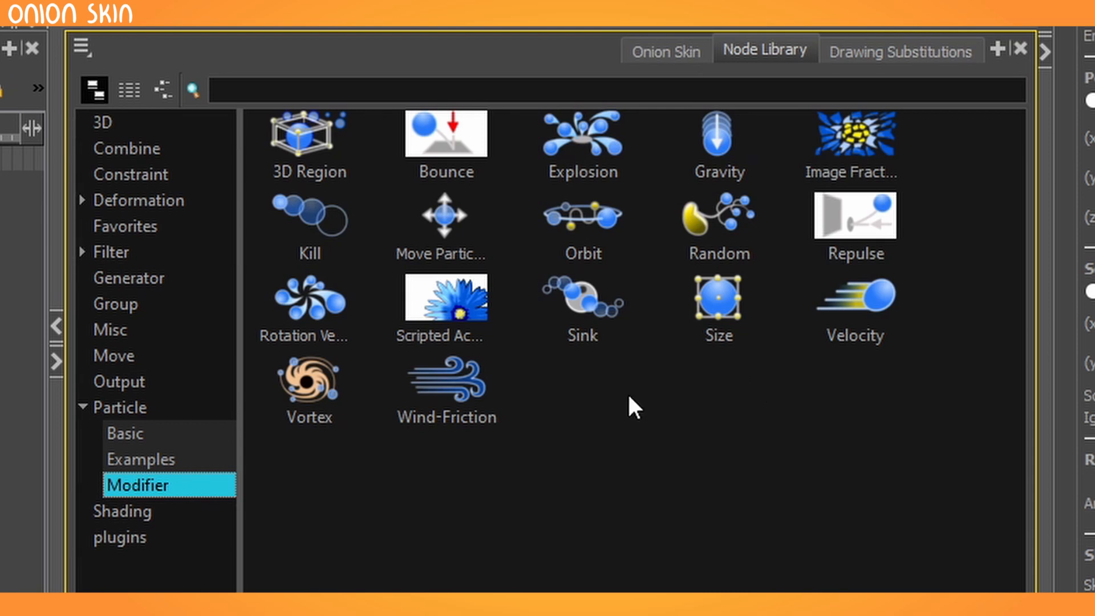
left_click(136, 462)
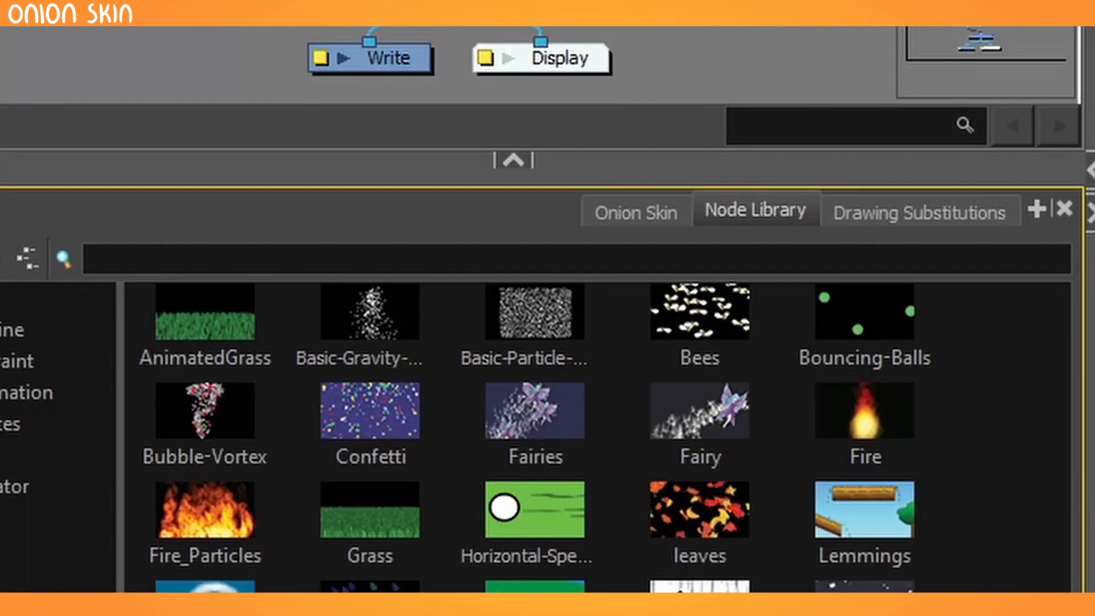
Add the Basic-Particle-Setup example to the node network and open its group to view the nodes inside.
left_click(589, 364)
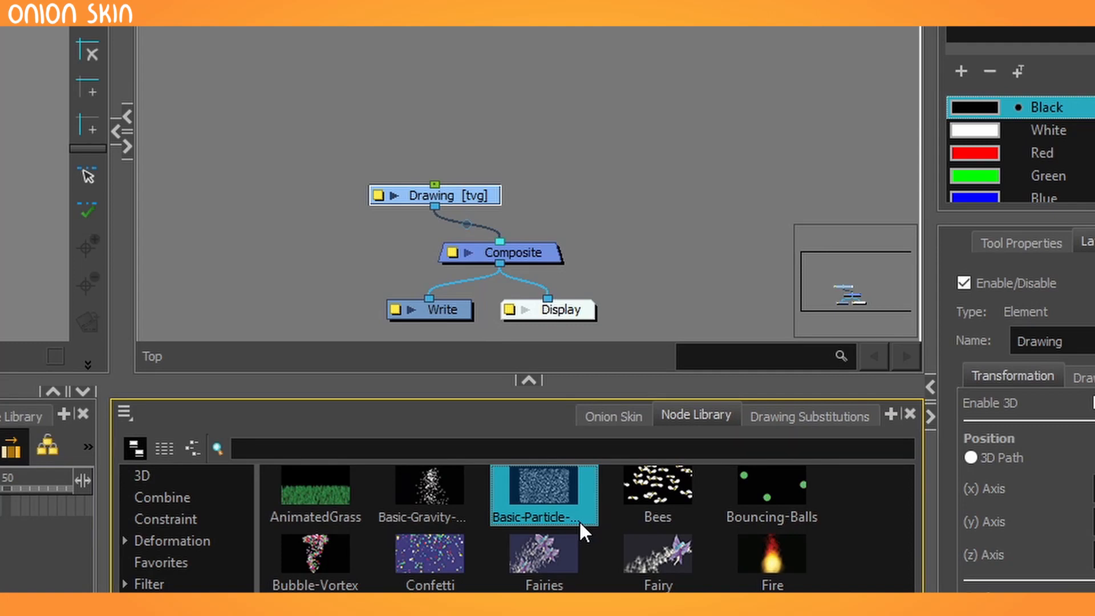
left_click_drag(556, 473, 665, 49)
left_click_drag(749, 234, 603, 89)
left_click(703, 103)
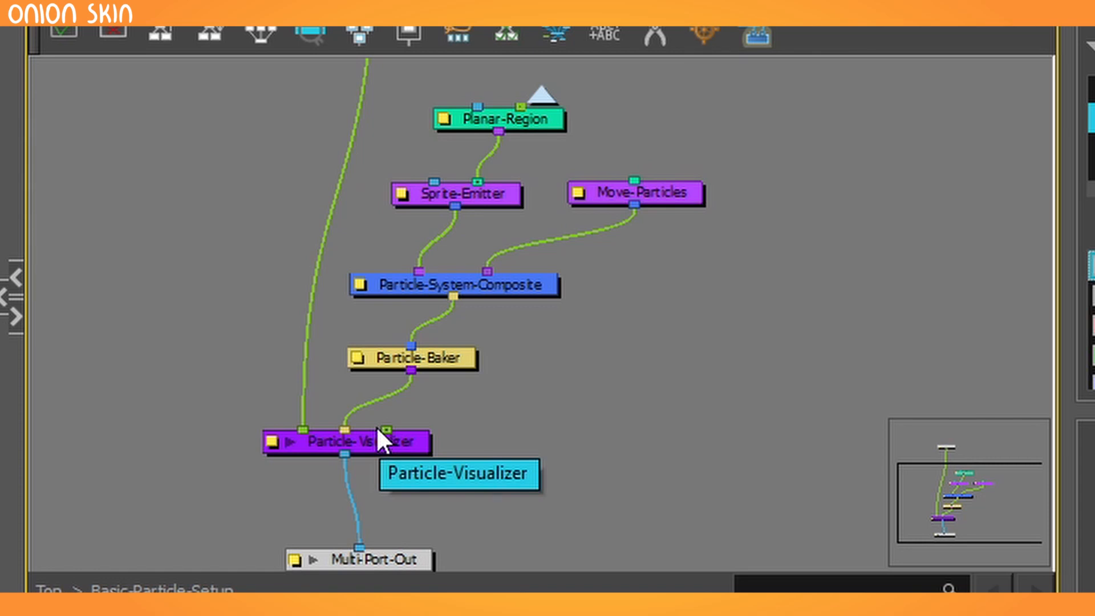
Leave the Basic-Particle-Setup group and delete it from the node network.
left_click(539, 98)
left_click_drag(464, 135, 552, 440)
key("Delete")
left_click_drag(416, 368, 227, 488)
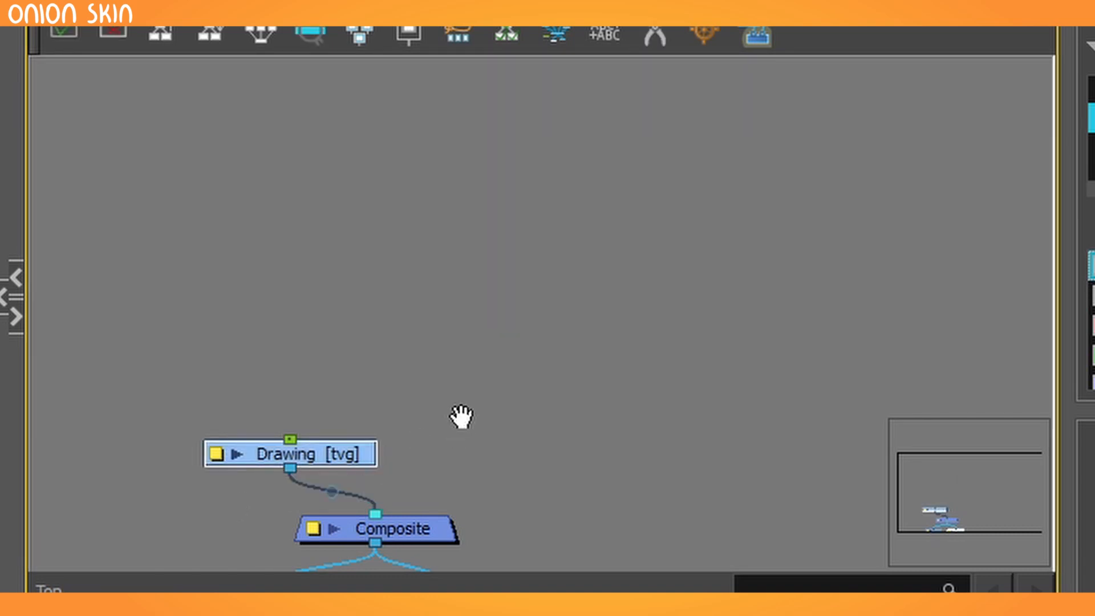
Give the node view more height and delete the Drawing node connected to the Composite.
left_click_drag(461, 416, 556, 310)
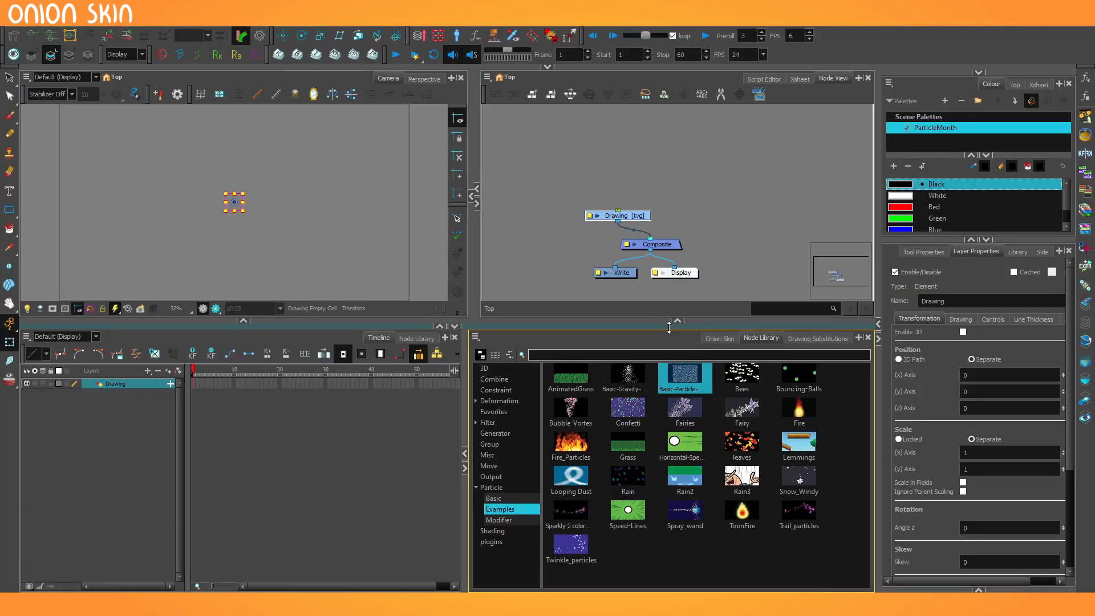
left_click_drag(668, 327, 667, 351)
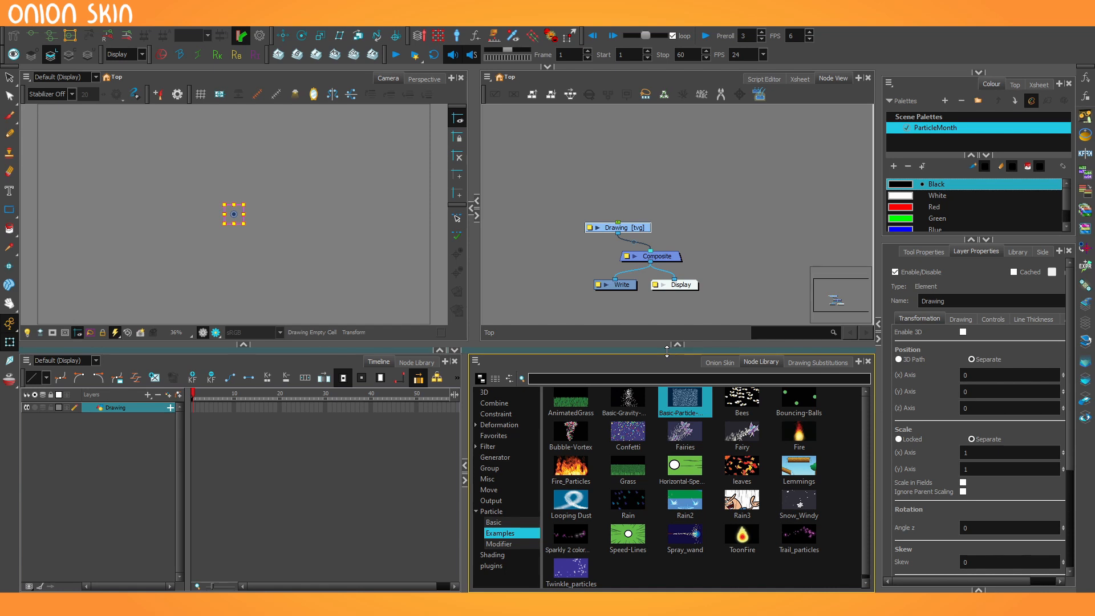
scroll(632, 279, "up", 3)
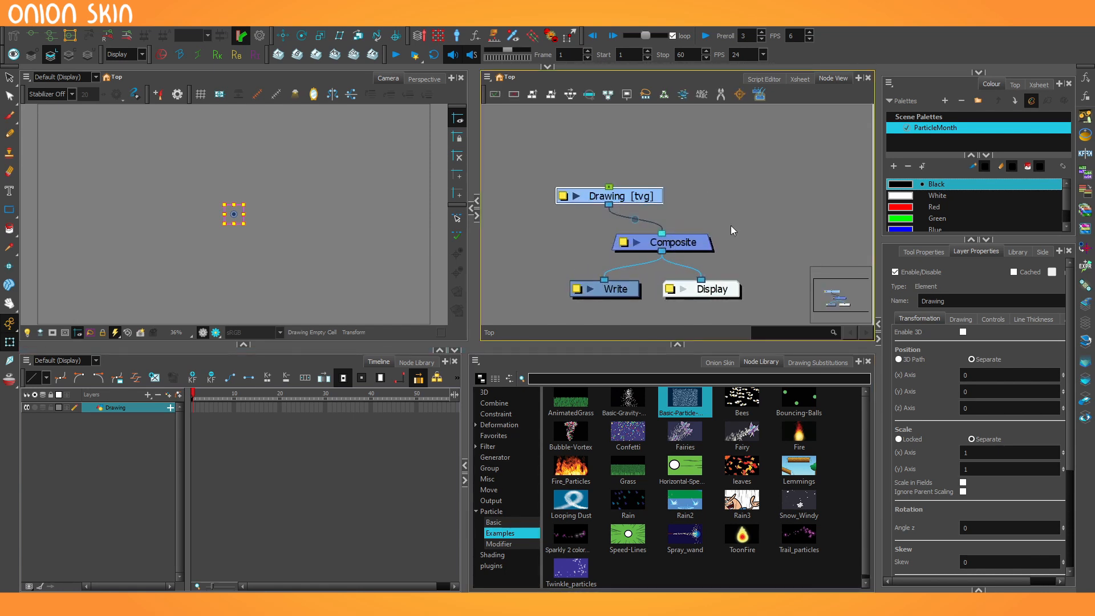
left_click_drag(607, 244, 603, 233)
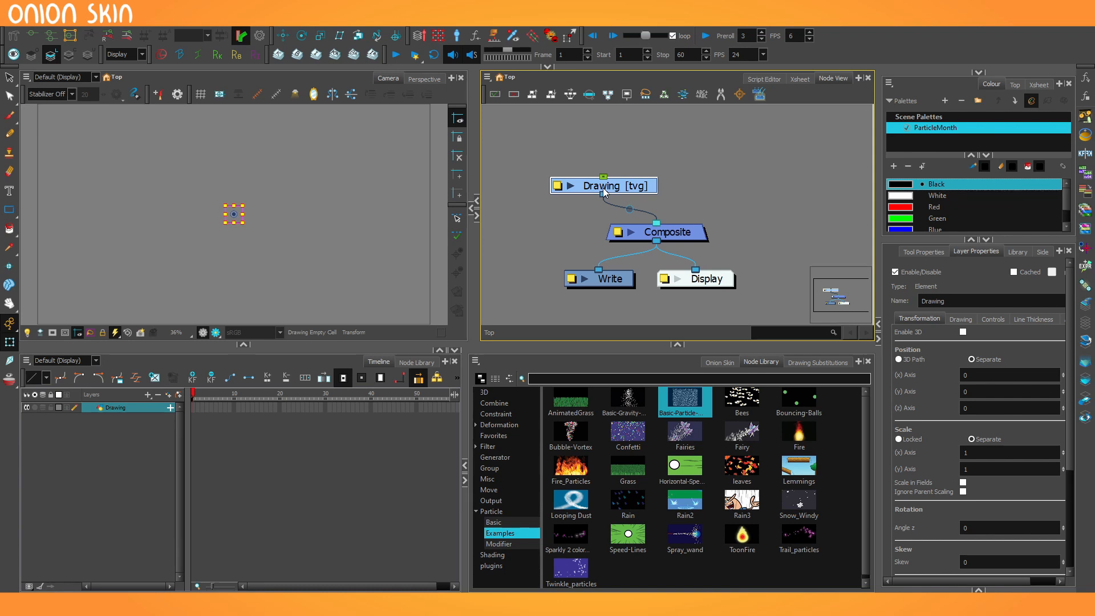
key("Delete")
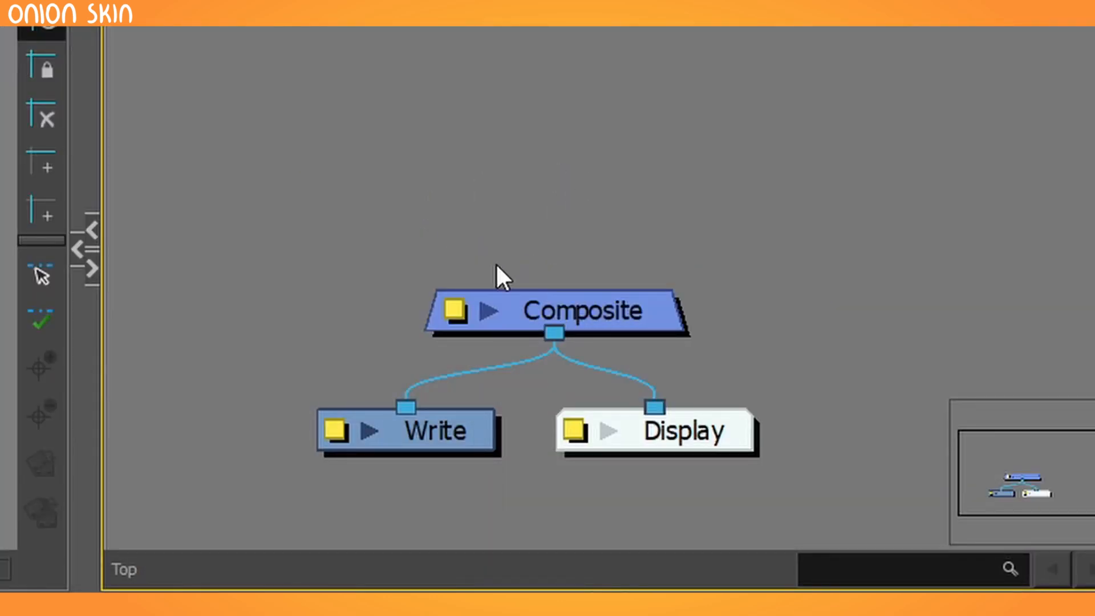
Move the Composite node farther above the Write and Display nodes, and check the properties of those two.
left_click_drag(617, 329, 609, 237)
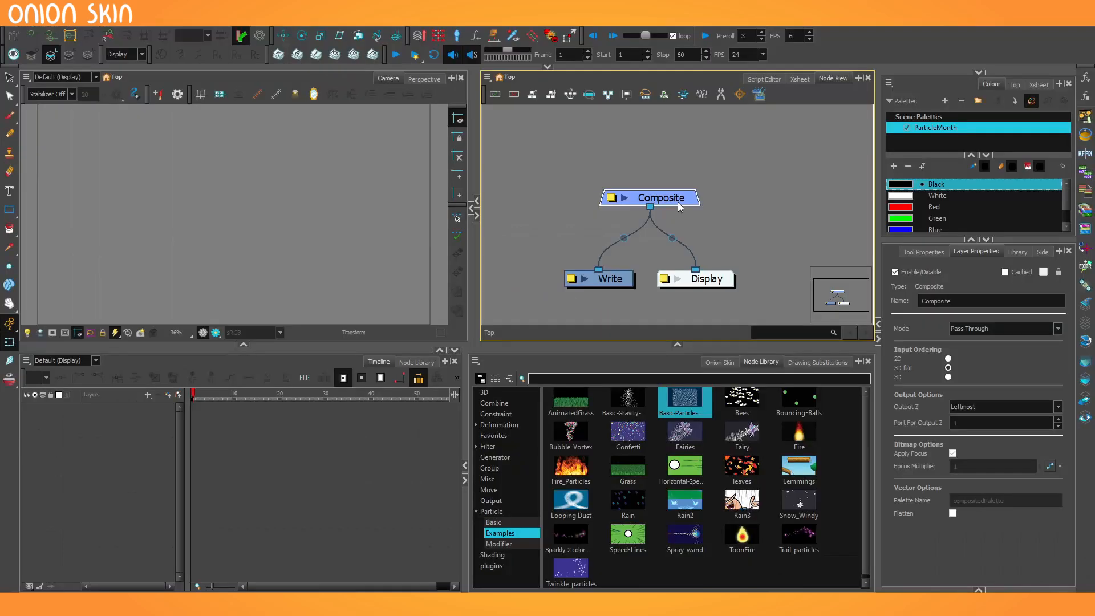
left_click(477, 436)
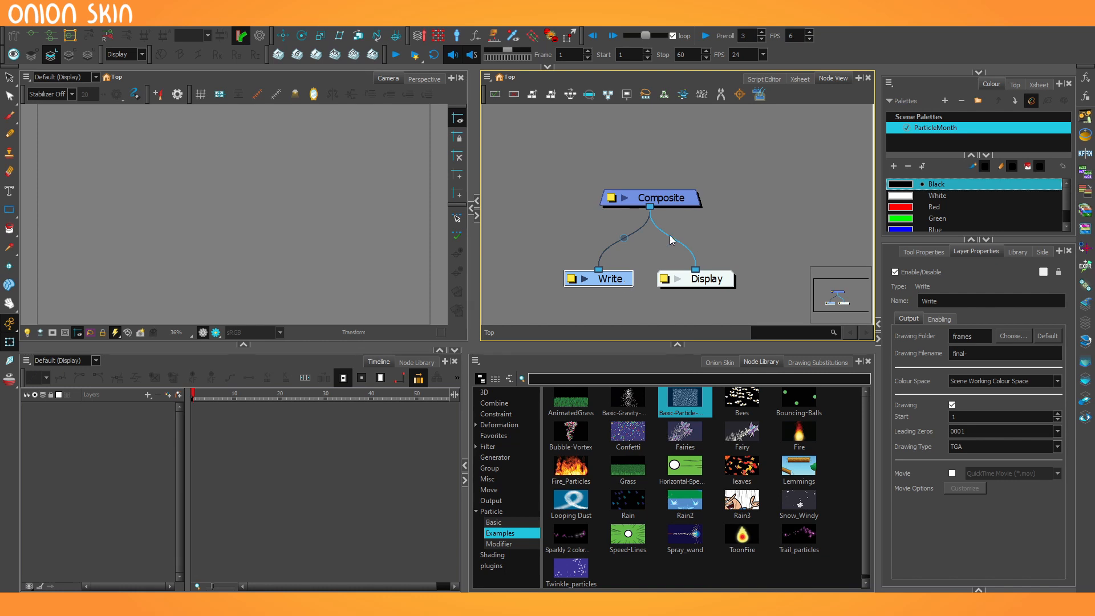
left_click(714, 291)
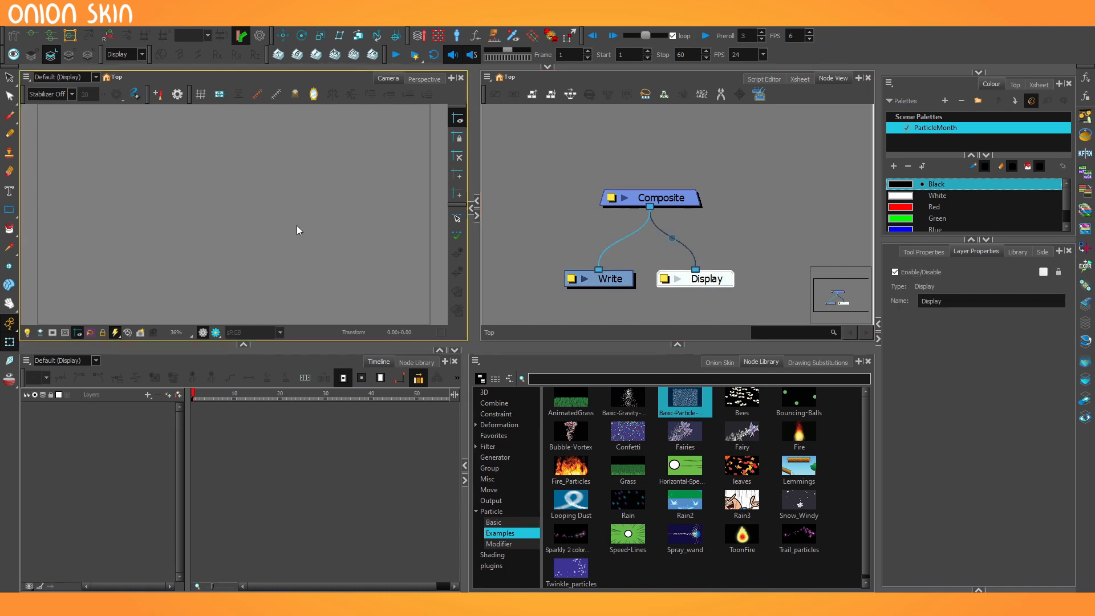
Show the Basic particle nodes in the node library and give the node view more height.
left_click_drag(522, 347, 523, 351)
left_click(493, 526)
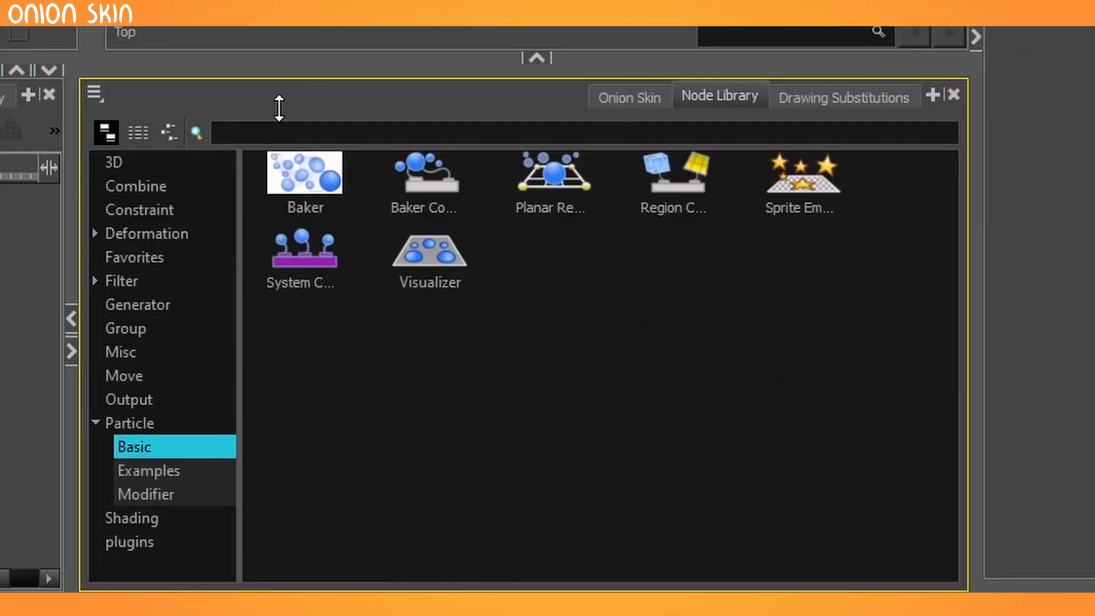
left_click_drag(279, 108, 281, 220)
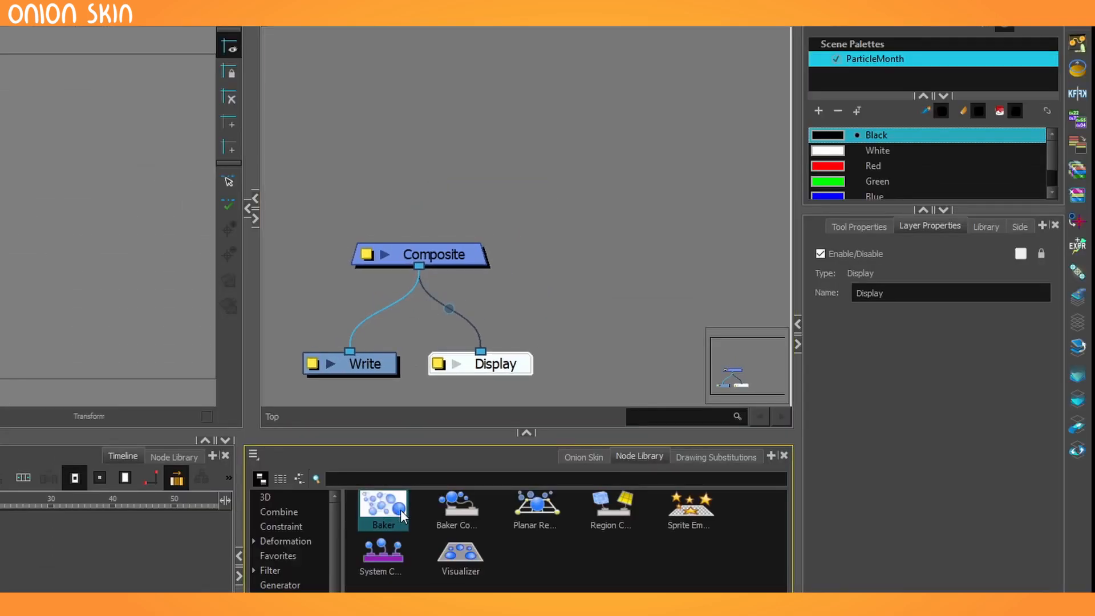
Add the Baker, Baker Composite, Planar Region, Region Composite, Sprite Emitter, System Composite and Visualizer particle nodes to the network.
left_click_drag(403, 516, 570, 145)
left_click_drag(460, 506, 602, 171)
left_click_drag(536, 505, 627, 236)
left_click_drag(611, 504, 636, 315)
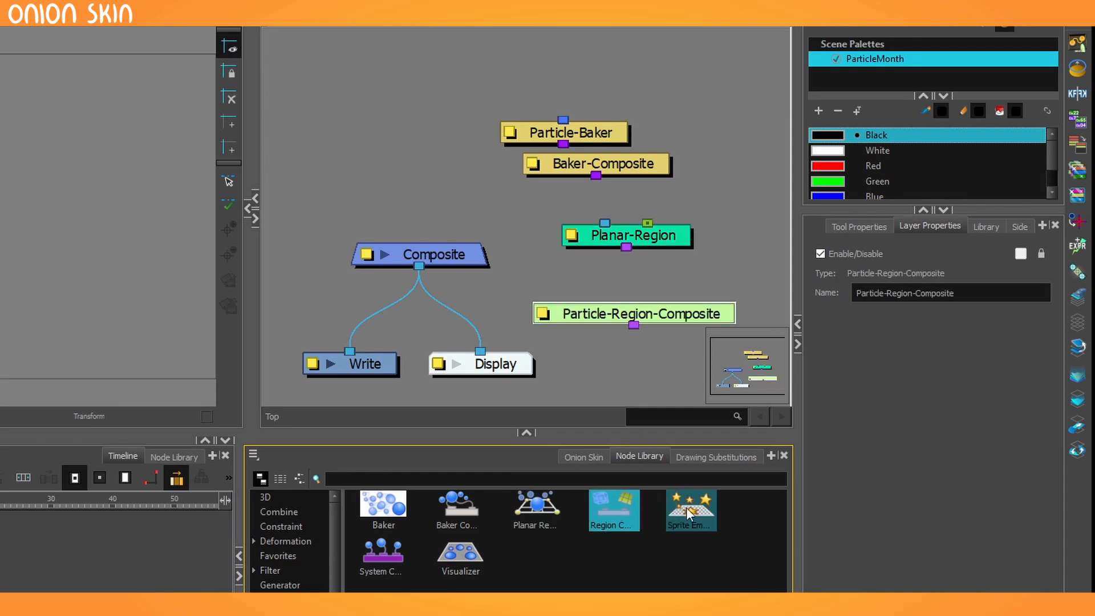
left_click_drag(690, 506, 736, 143)
left_click_drag(447, 154, 443, 125)
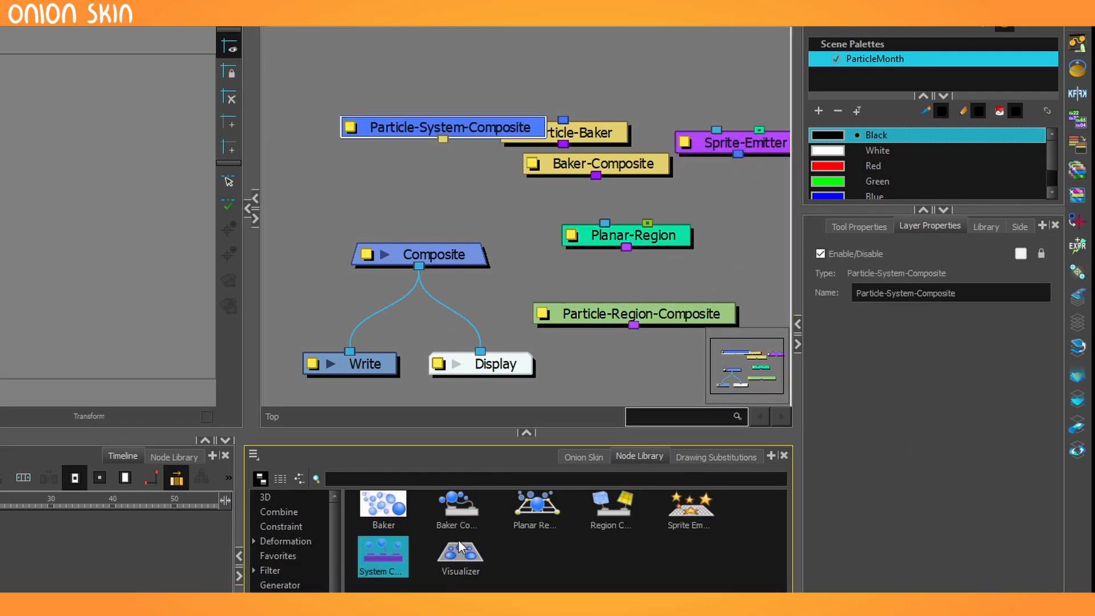
left_click_drag(460, 556, 459, 183)
Spread the unconnected particle nodes apart above the Composite node, placing Particle-Region-Composite below the others.
scroll(515, 288, "down", 2)
left_click_drag(699, 306, 713, 328)
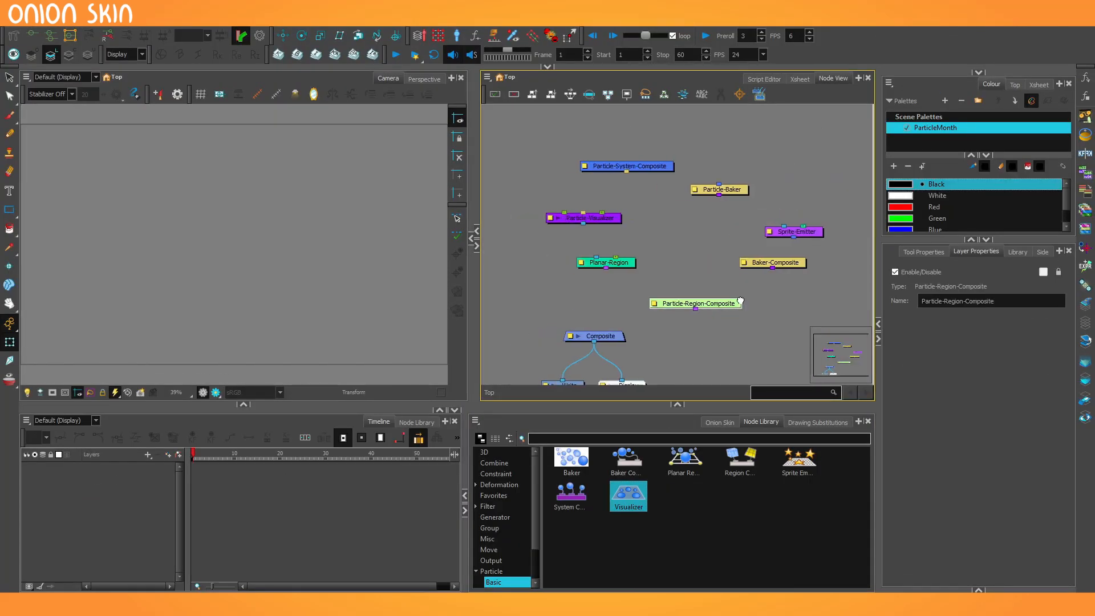
scroll(762, 310, "up", 1)
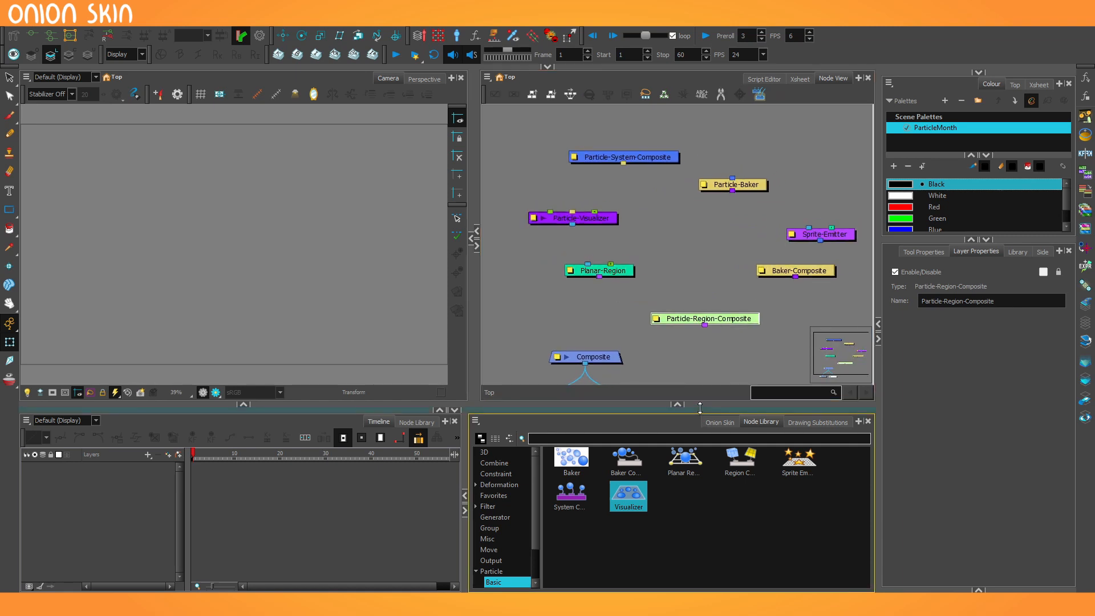
Enlarge the node view in both height and width so the particle nodes have more room.
left_click_drag(700, 409, 700, 459)
left_click_drag(475, 337, 425, 336)
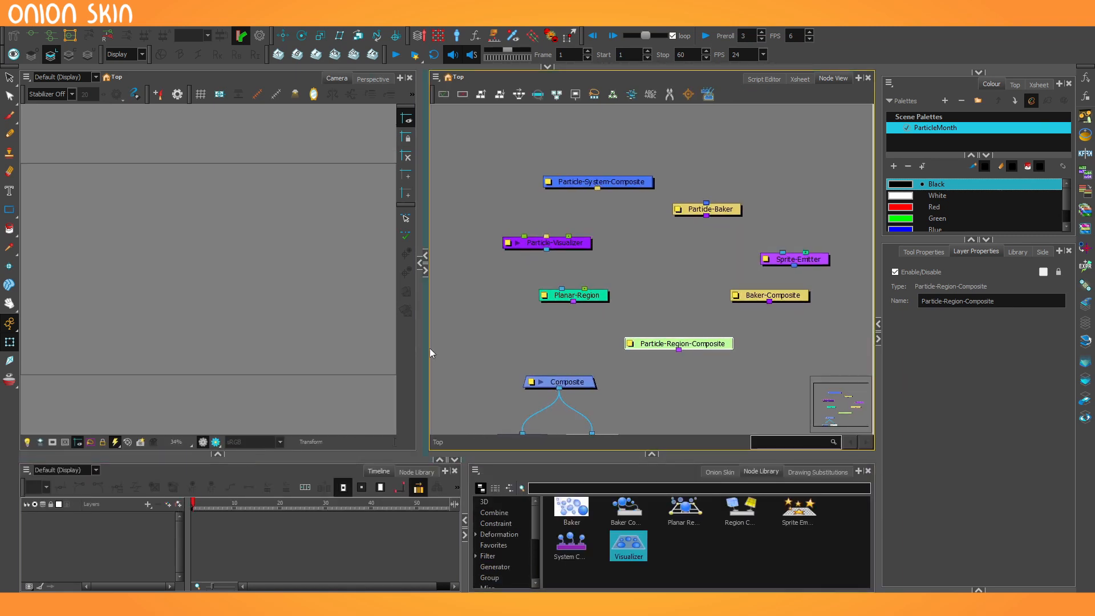
left_click_drag(617, 343, 616, 361)
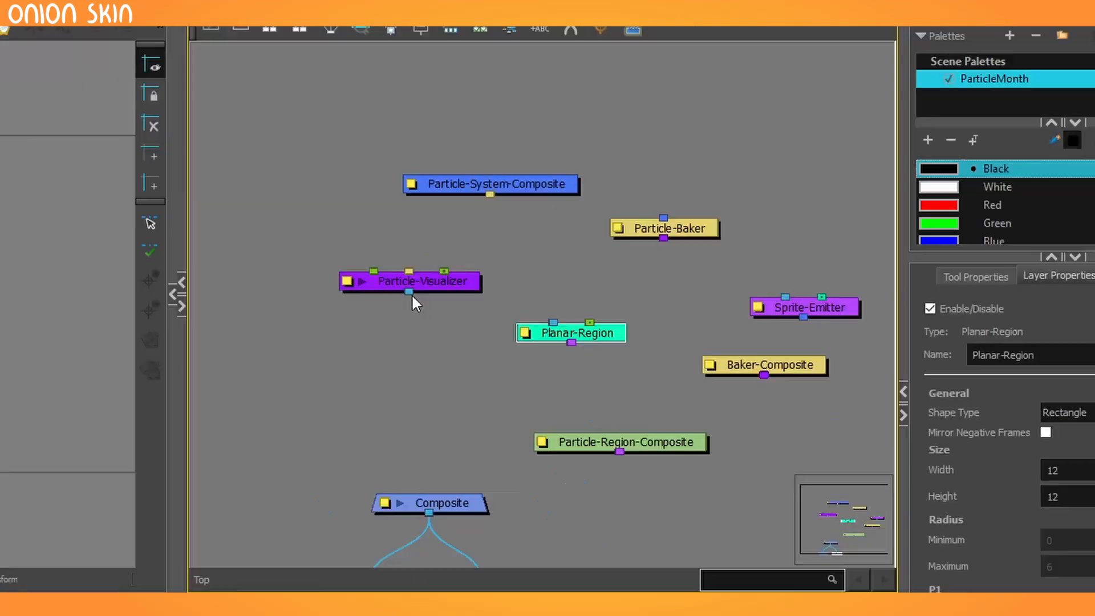
Connect the Particle-Visualizer output to the Composite and place the Particle-Visualizer directly above it.
left_click_drag(419, 310, 414, 285)
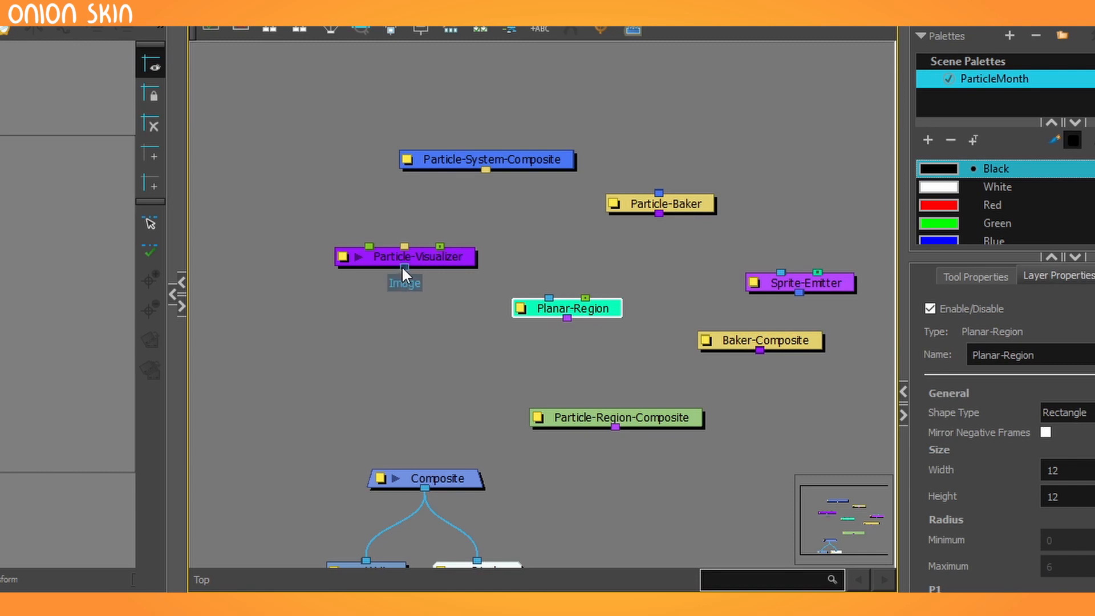
left_click_drag(405, 267, 431, 457)
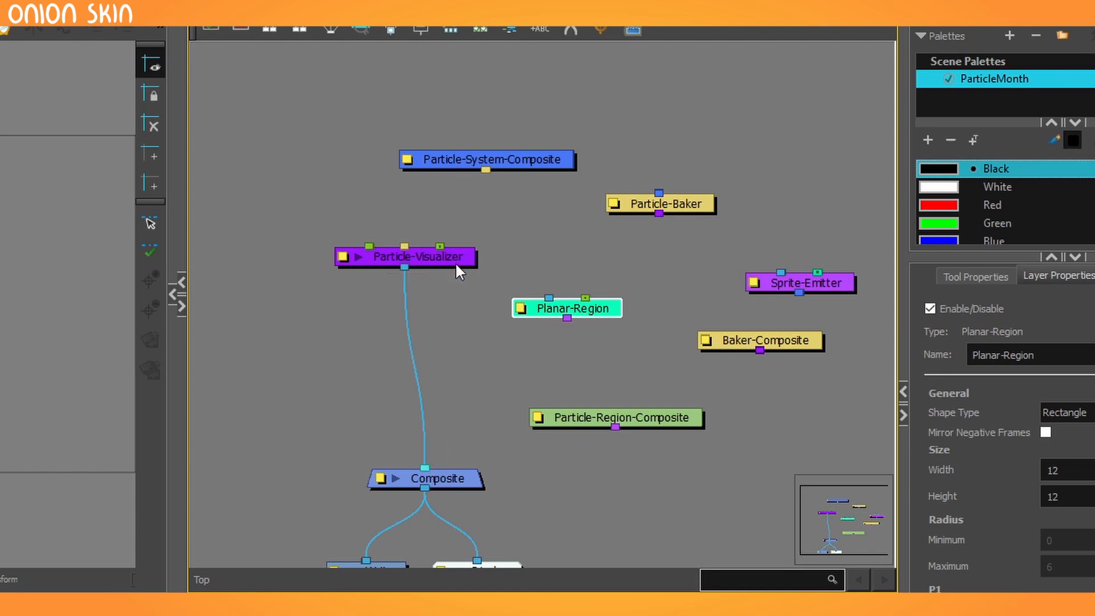
left_click_drag(456, 264, 473, 378)
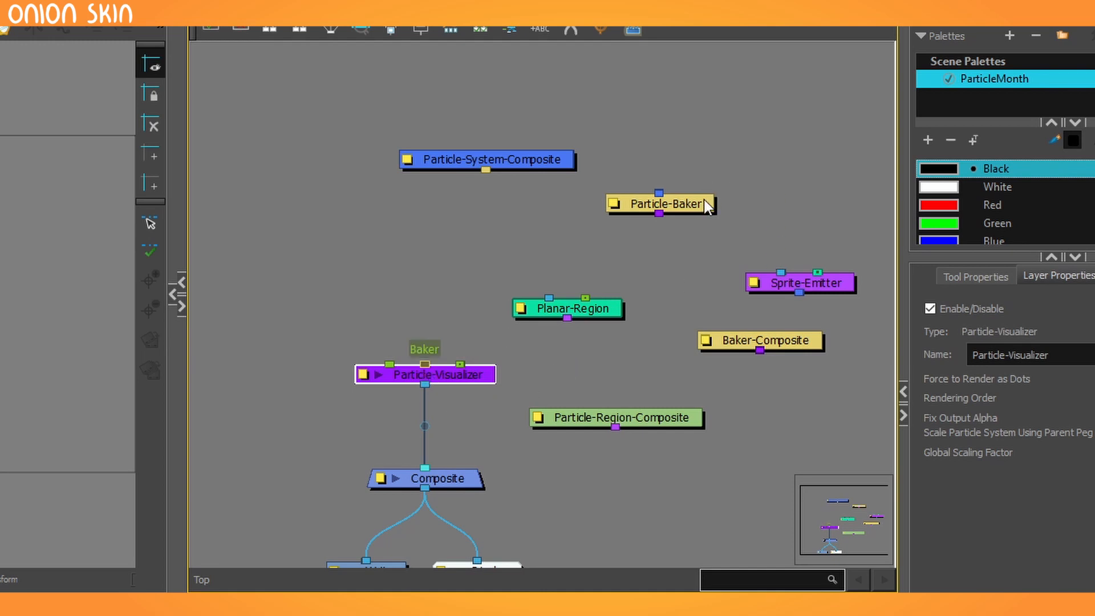
Place the Particle-Baker above the Particle-Visualizer and connect it to the Visualizer's Baker port.
left_click_drag(705, 199, 475, 272)
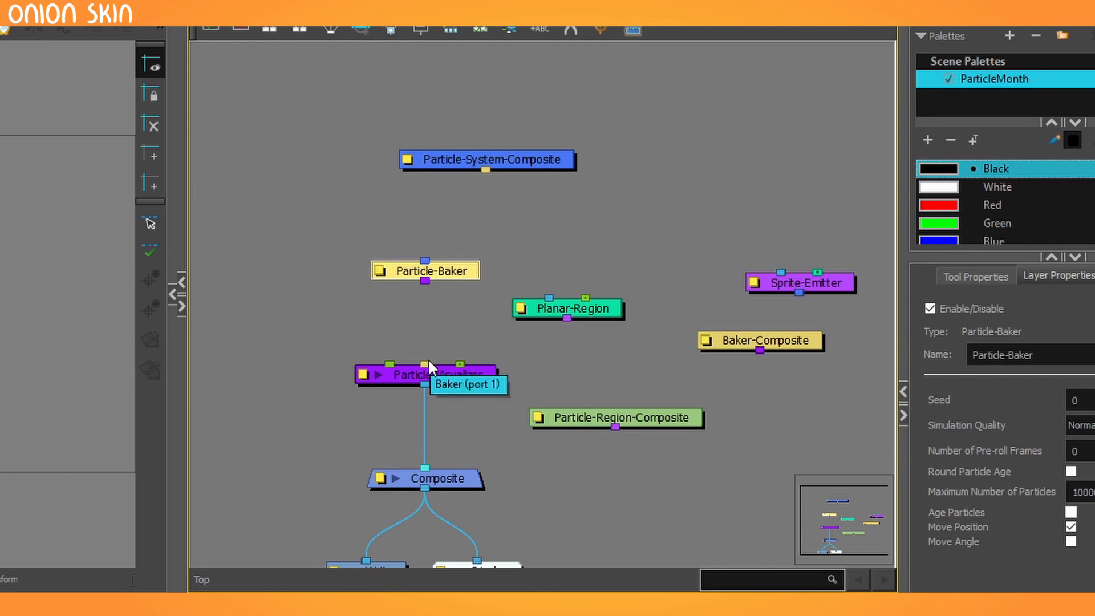
left_click_drag(428, 364, 425, 281)
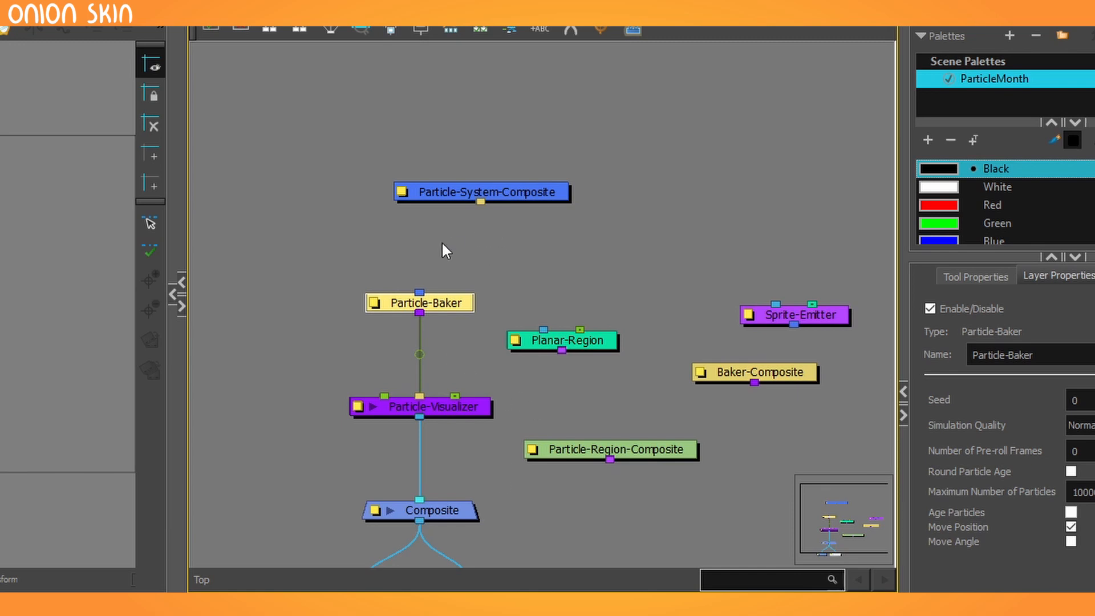
left_click_drag(452, 209, 443, 156)
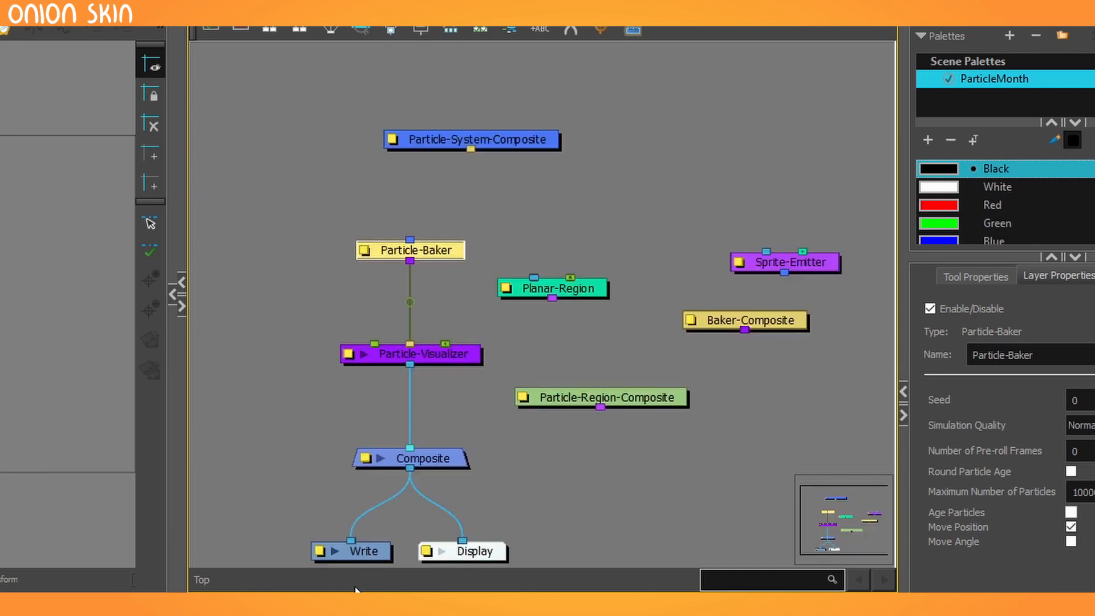
Place the Particle-System-Composite above the Particle-Baker, connect it to the Baker, and move the Planar-Region farther from the chain.
left_click_drag(512, 138, 410, 241)
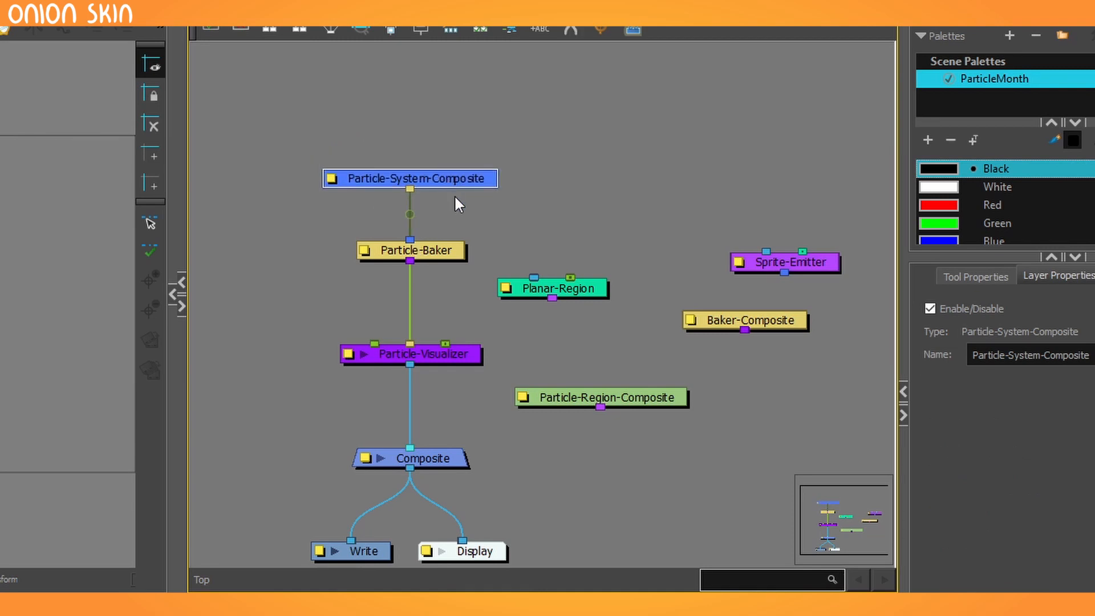
left_click_drag(459, 187, 429, 241)
left_click_drag(531, 334, 608, 326)
Review the Particle-System-Composite, Particle-Baker and Particle-Visualizer nodes, and space the Particle-Baker evenly between the other two.
left_click_drag(281, 164, 409, 404)
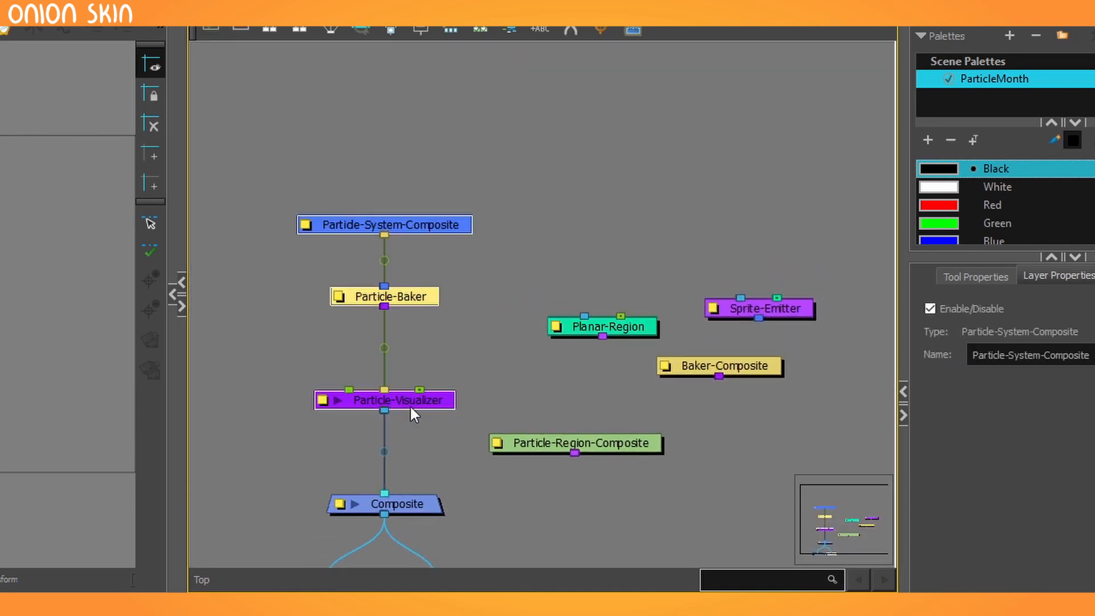
left_click(362, 227)
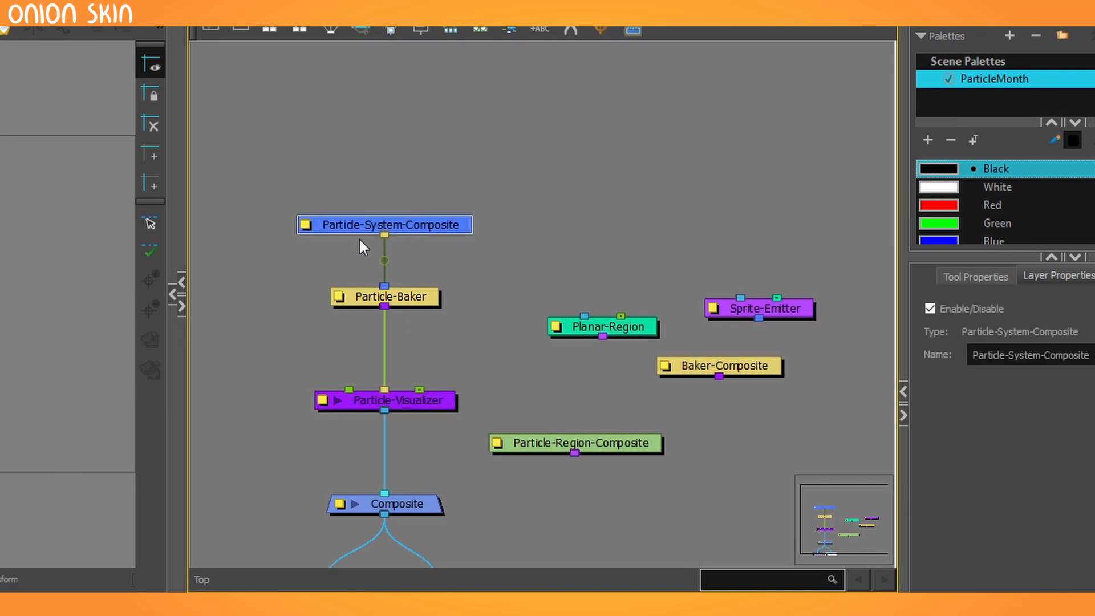
left_click_drag(334, 259, 388, 307)
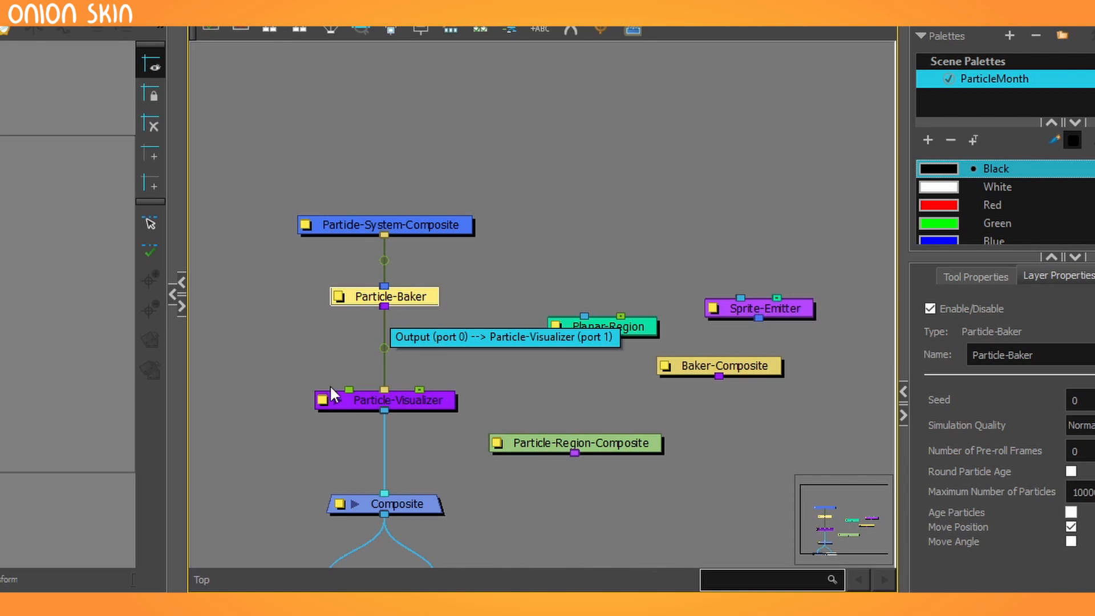
left_click(365, 403)
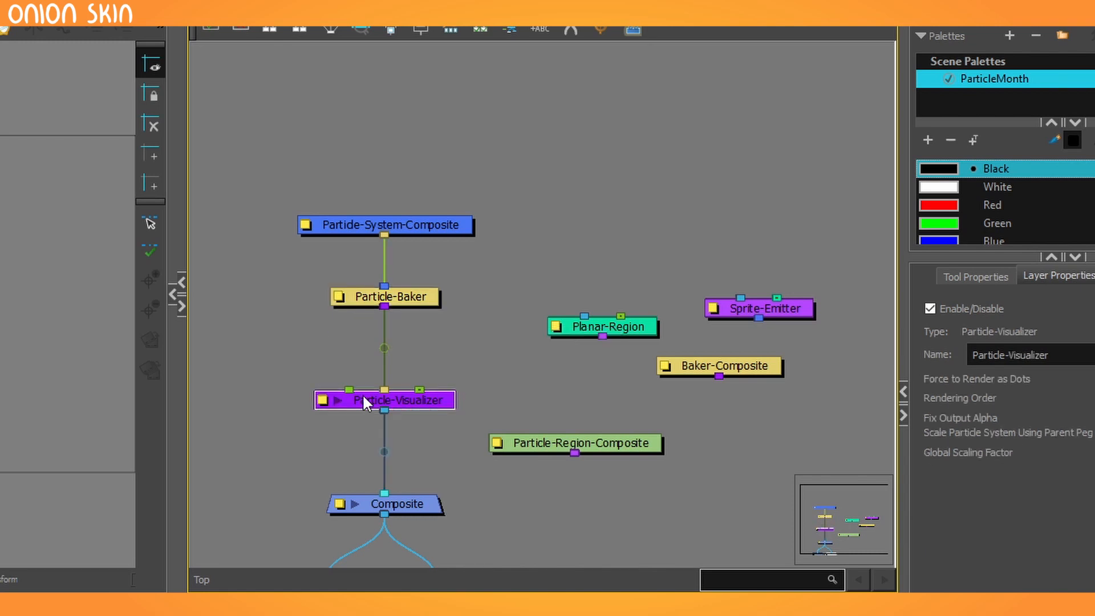
left_click_drag(372, 298, 372, 311)
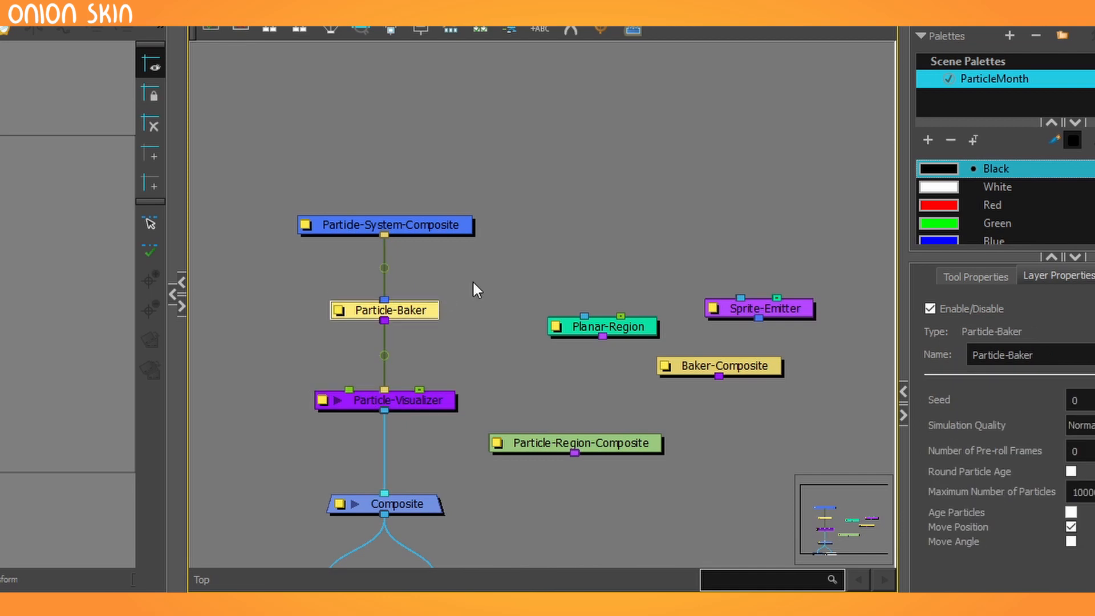
left_click_drag(409, 194, 319, 432)
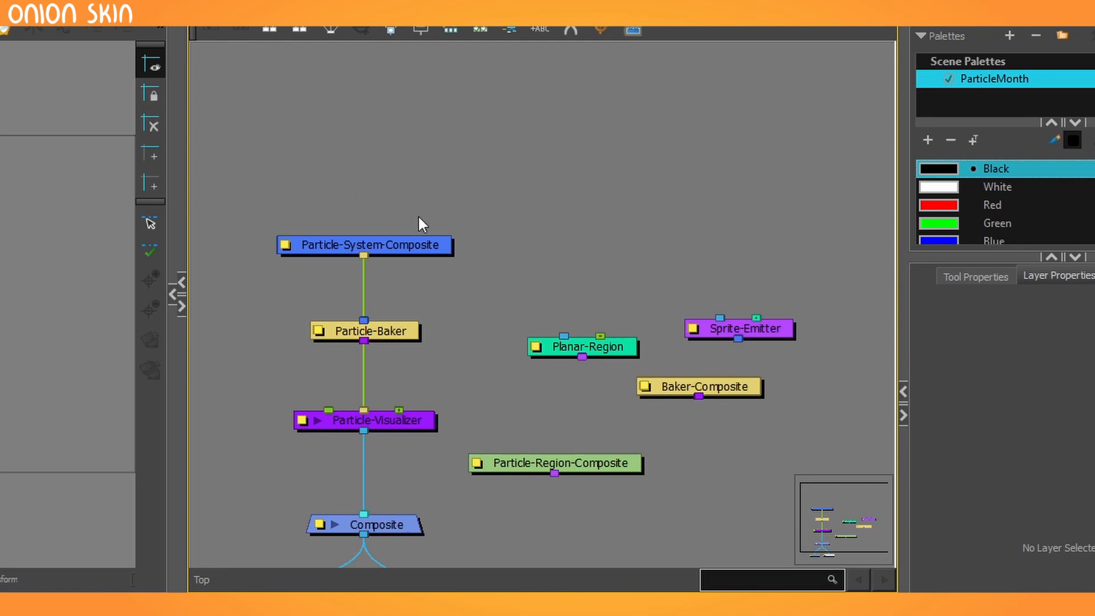
Place the Sprite-Emitter above the Particle-System-Composite and connect its output to that node.
left_click_drag(755, 331, 385, 159)
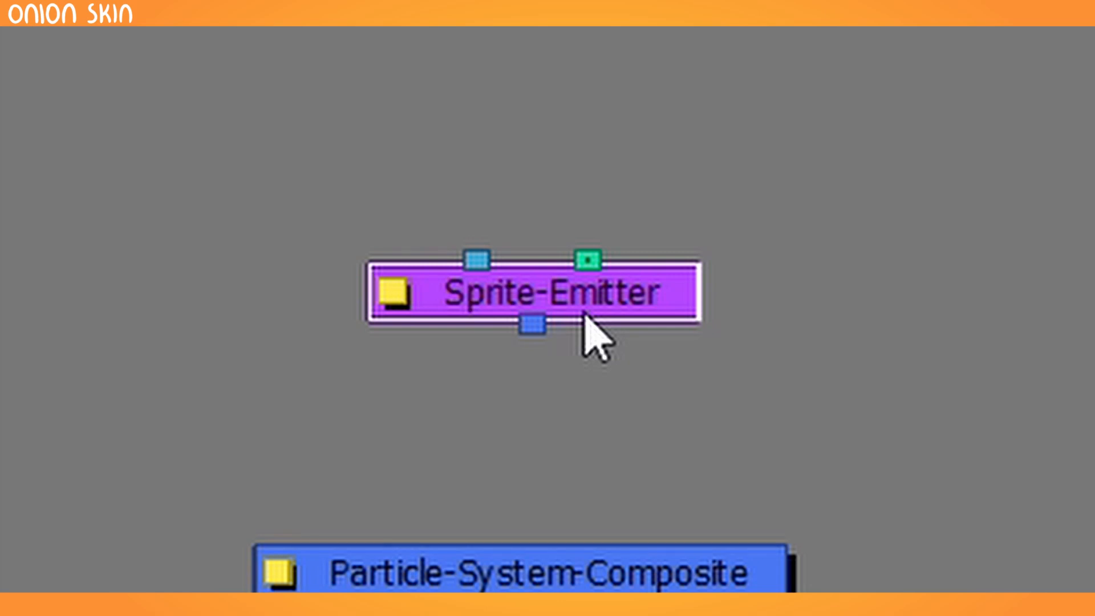
left_click_drag(532, 324, 520, 537)
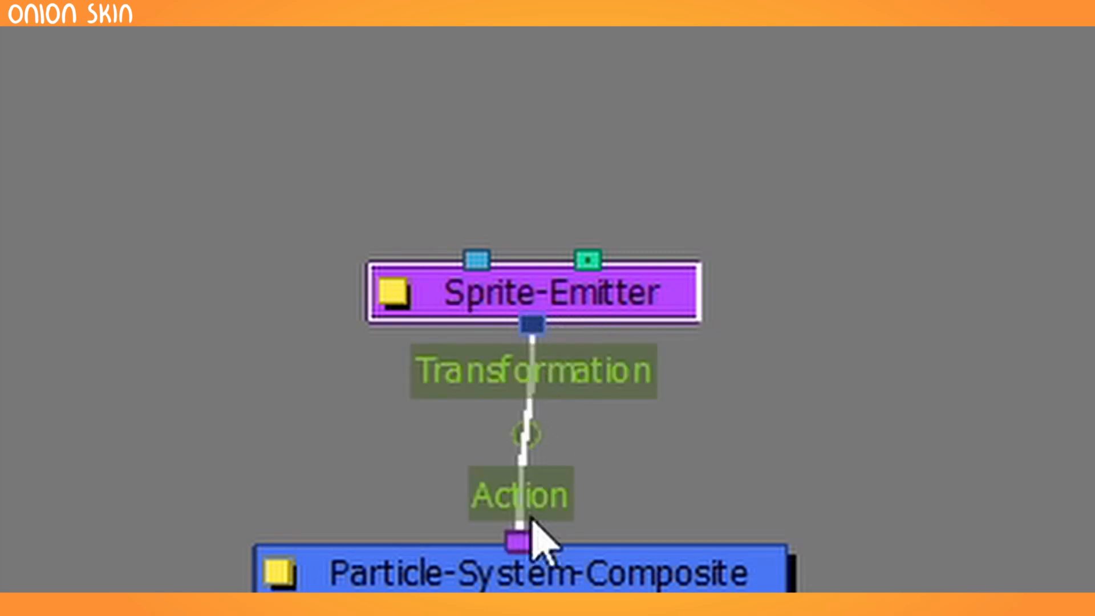
left_click_drag(402, 154, 402, 174)
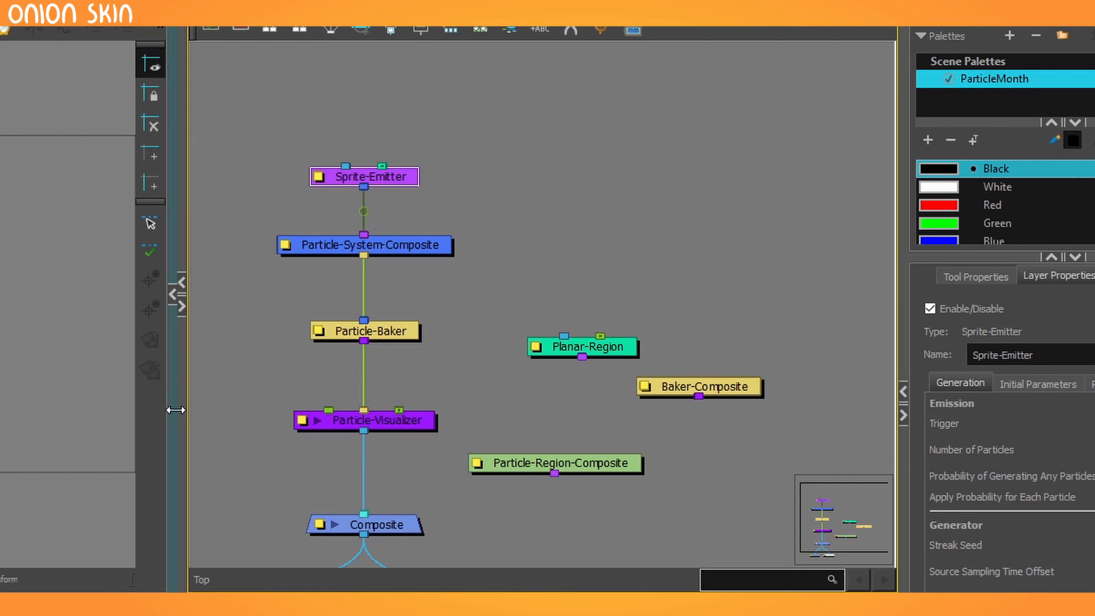
Place the Planar-Region above the Sprite-Emitter and connect it to the emitter's green region port.
left_click_drag(607, 357, 455, 112)
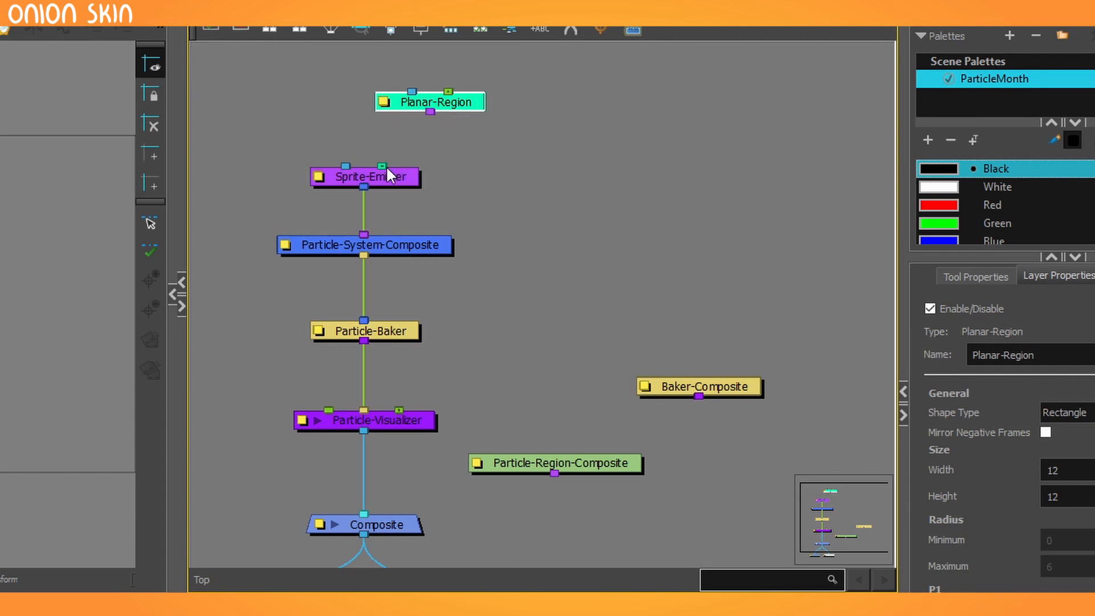
left_click_drag(431, 112, 383, 162)
left_click(457, 163)
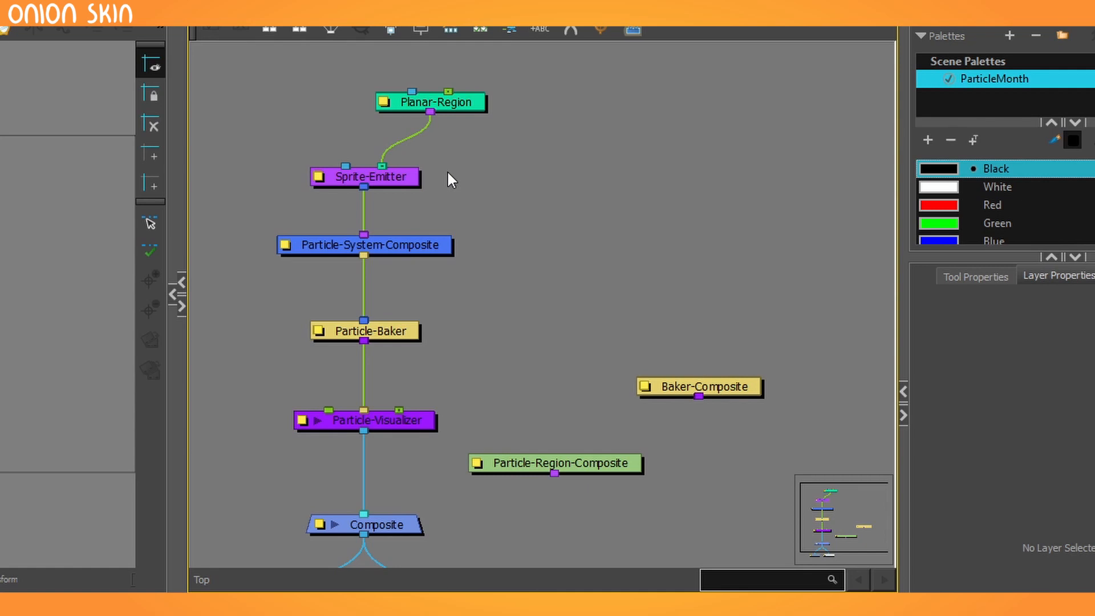
left_click_drag(345, 167, 325, 147)
left_click_drag(331, 86, 381, 445)
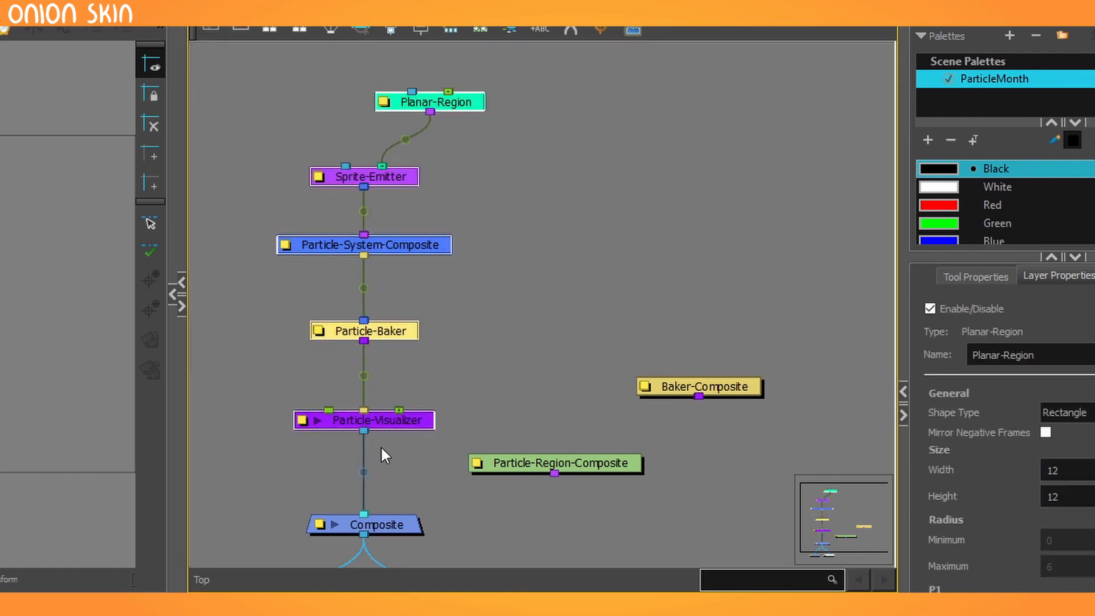
left_click(443, 279)
Add a vector drawing layer named Drawing, place its node beside the particle chain and connect it to the Composite.
left_click_drag(376, 315, 533, 220)
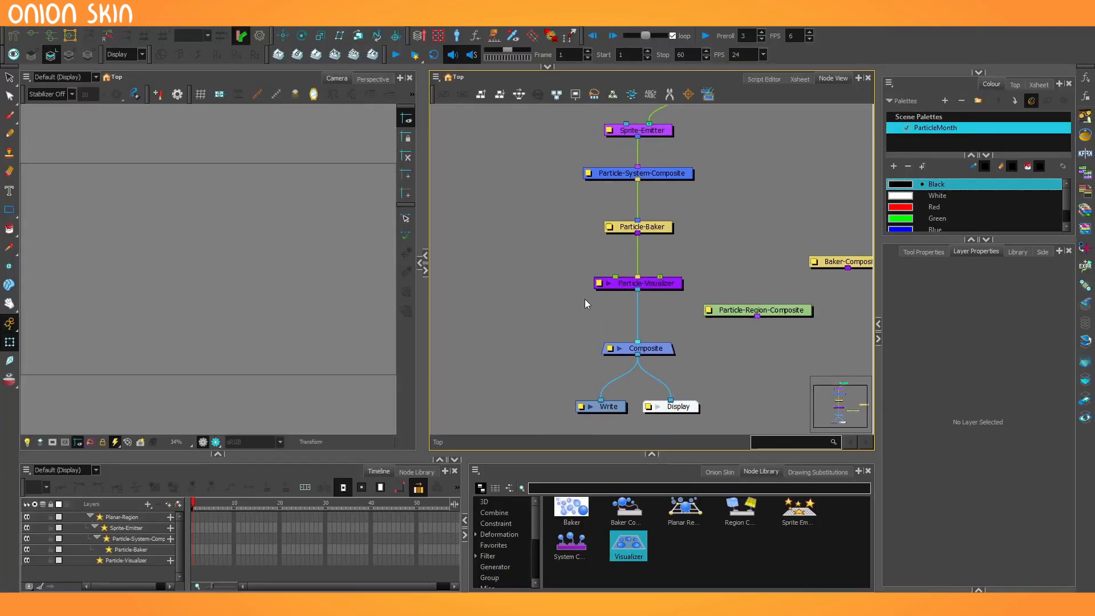
scroll(584, 302, "up", 1)
key("ctrl+r")
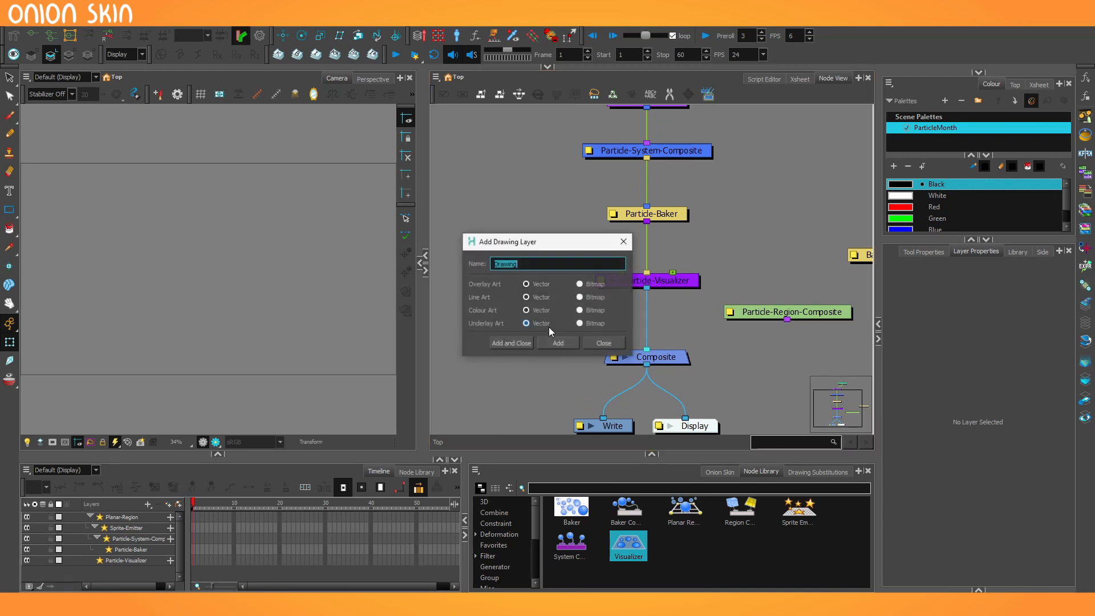
left_click(525, 344)
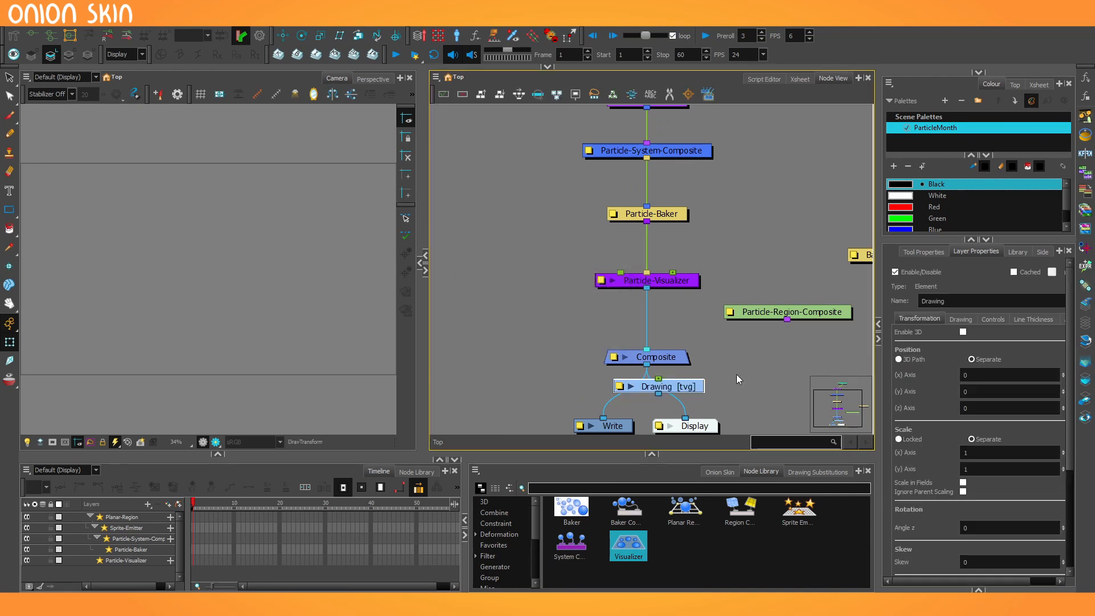
mouse_move(697, 389)
left_mouse_down()
mouse_move(555, 327)
mouse_move(522, 341)
mouse_move(616, 349)
left_mouse_up()
Activate the Brush tool, give the palette list more height and choose the Red colour.
key("alt+b")
left_click_drag(923, 240, 933, 387)
left_click(911, 298)
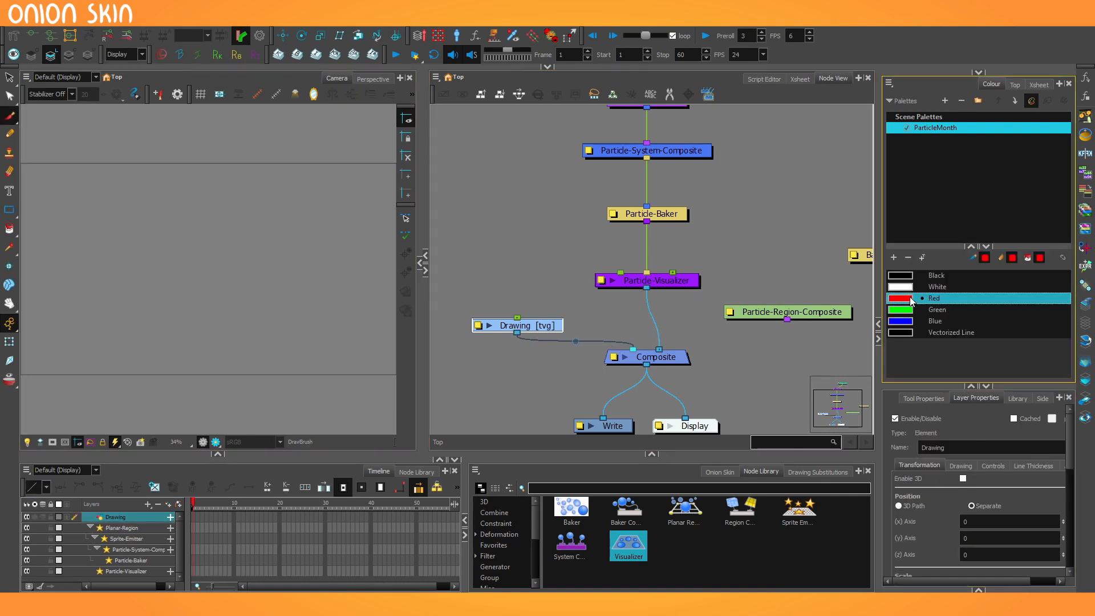
Show the field grid in the camera view and draw a red 1 at its centre on frame 1 of the Drawing layer.
key("2")
key("2")
key("2")
left_click(200, 93)
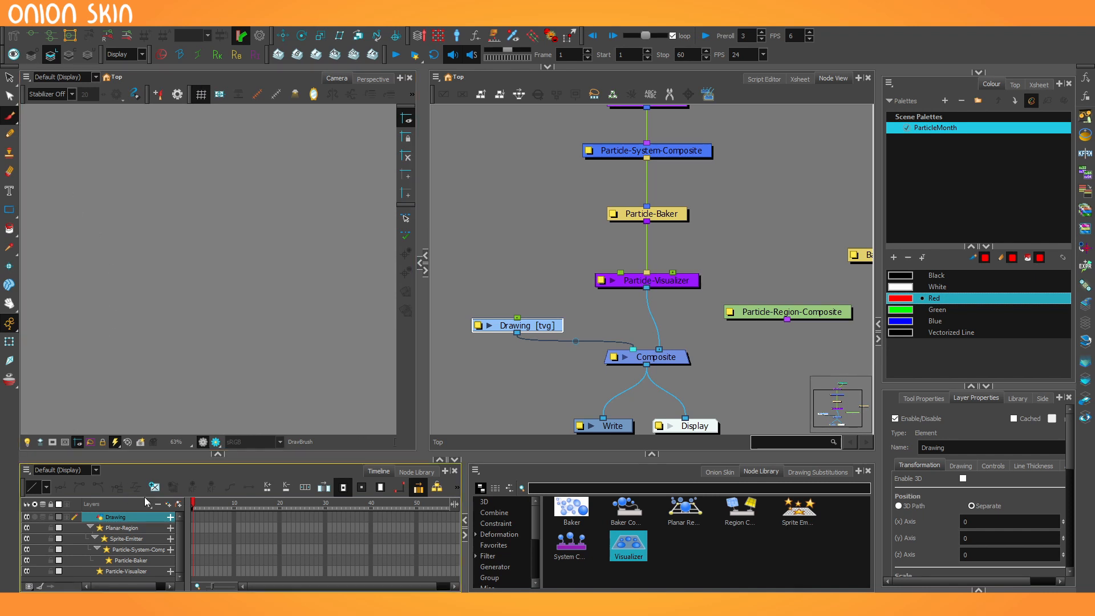
key("2")
key("2")
key("2")
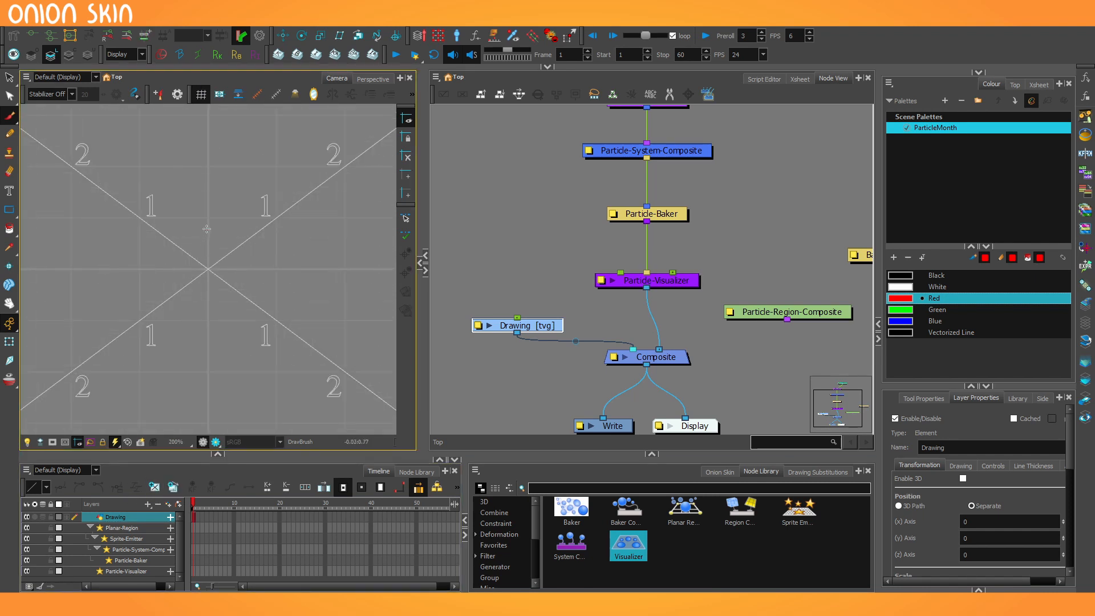
left_click_drag(208, 224, 203, 316)
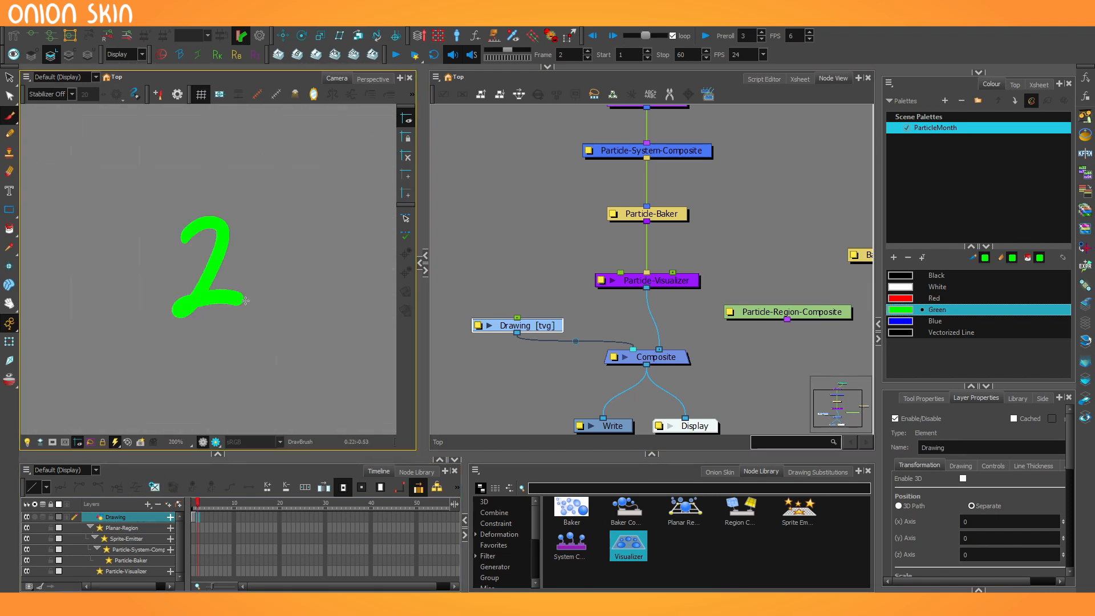
Continue the numerals up to a 4 in a new yellow colour on frame 4, and hide the field grid.
mouse_move(186, 235)
left_mouse_down()
mouse_move(202, 278)
mouse_move(196, 336)
left_mouse_up()
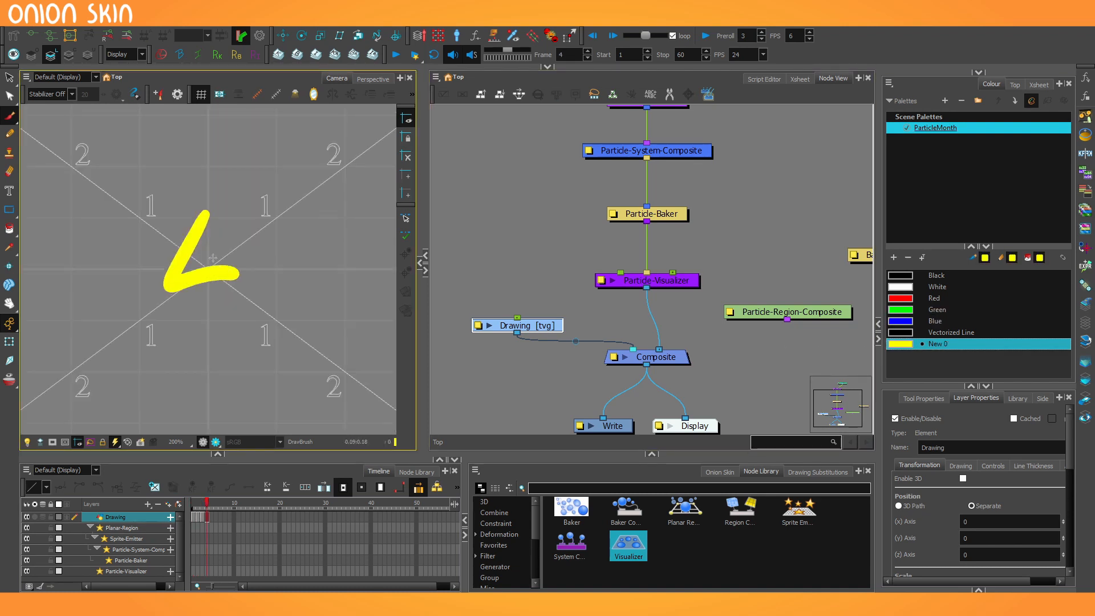
left_click_drag(274, 228, 273, 342)
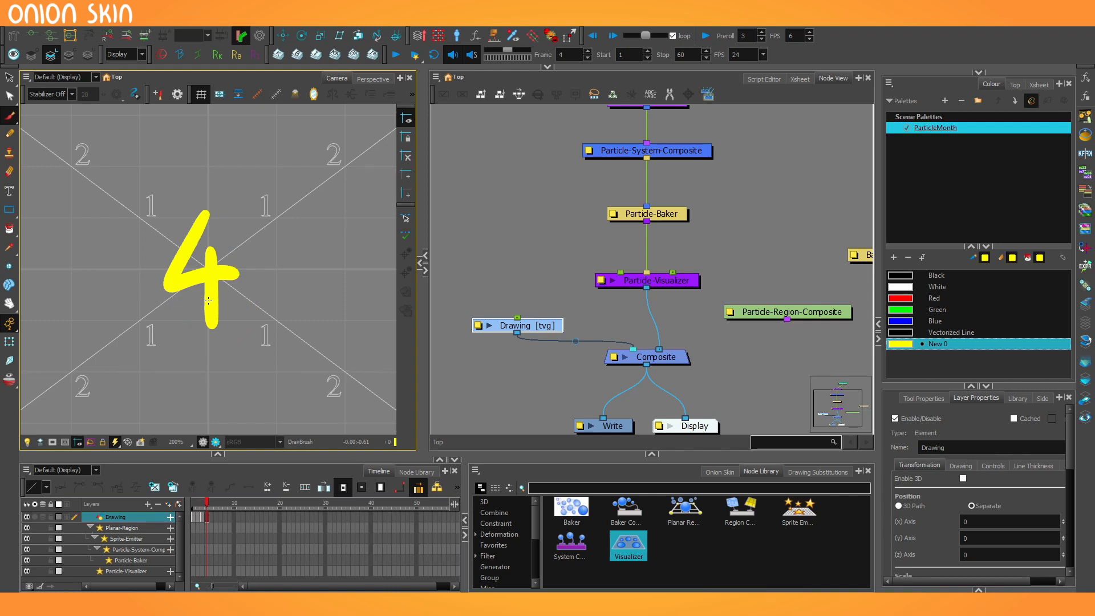
scroll(222, 300, "down", 5)
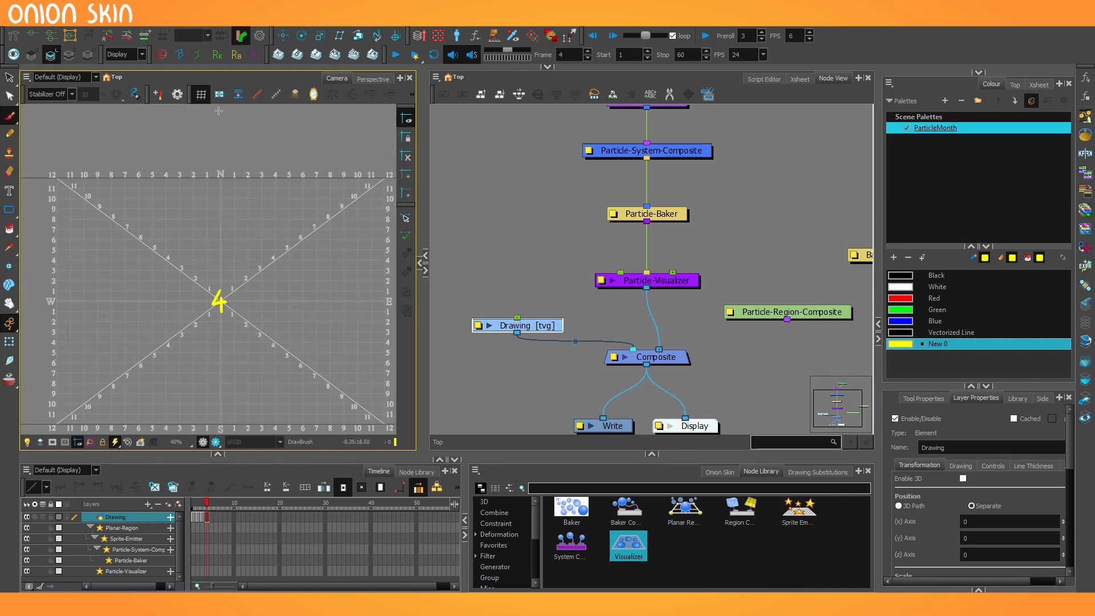
left_click(201, 94)
Disconnect the Drawing node from the Composite, connect it to the Sprite-Emitter's free input and check the particles in the camera view.
mouse_move(623, 343)
left_mouse_down()
mouse_move(593, 338)
mouse_move(564, 199)
mouse_move(567, 221)
left_mouse_up()
left_click_drag(567, 222, 569, 372)
mouse_move(569, 372)
left_mouse_down()
mouse_move(611, 194)
mouse_move(596, 223)
mouse_move(635, 243)
left_mouse_up()
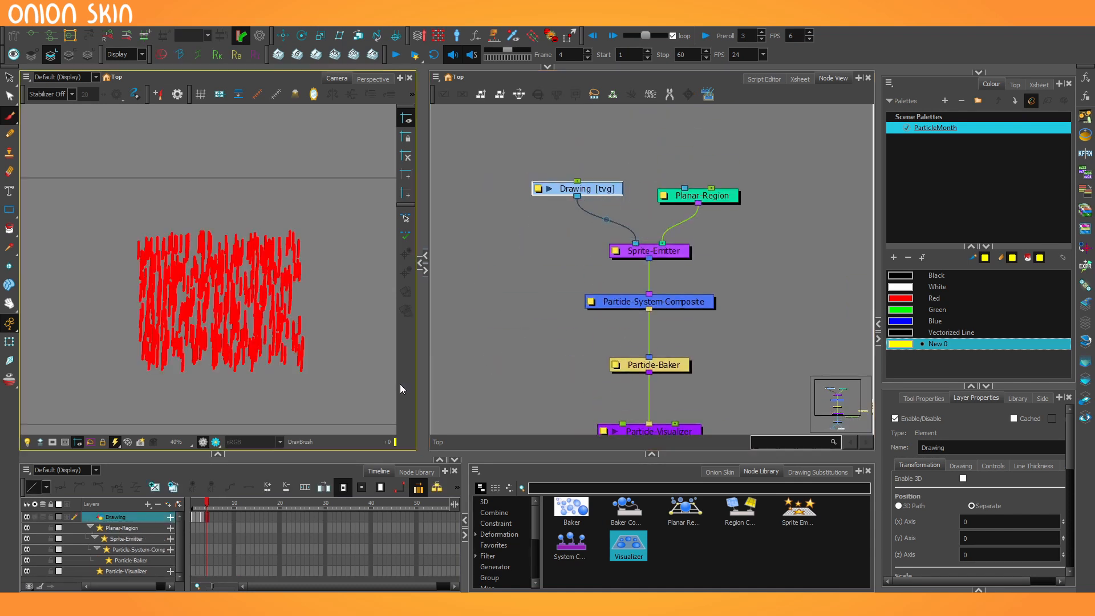
scroll(293, 416, "up", 1)
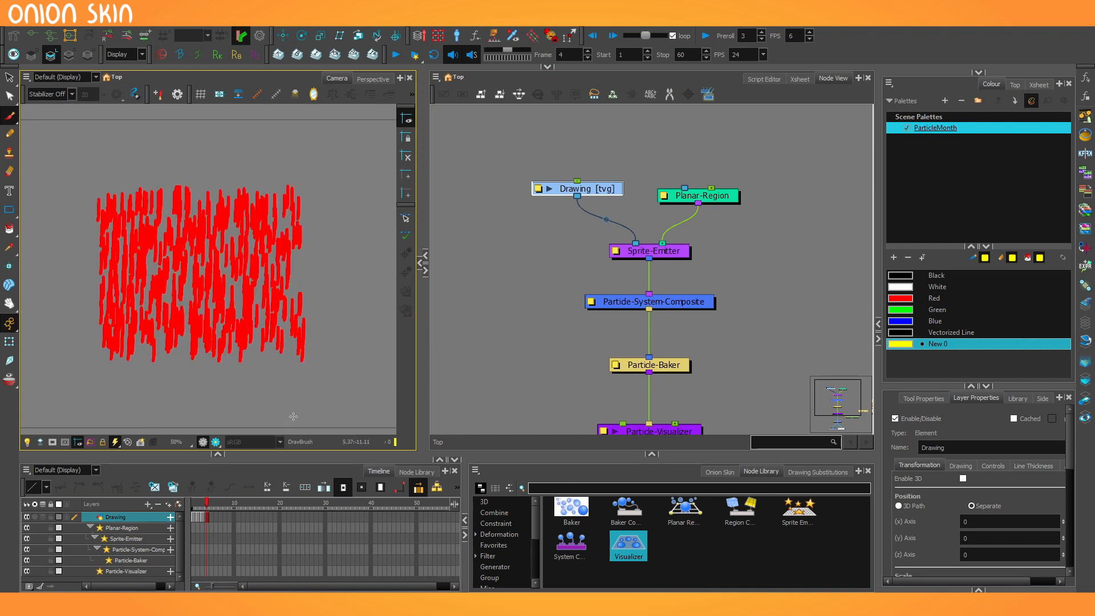
scroll(225, 345, "down", 1)
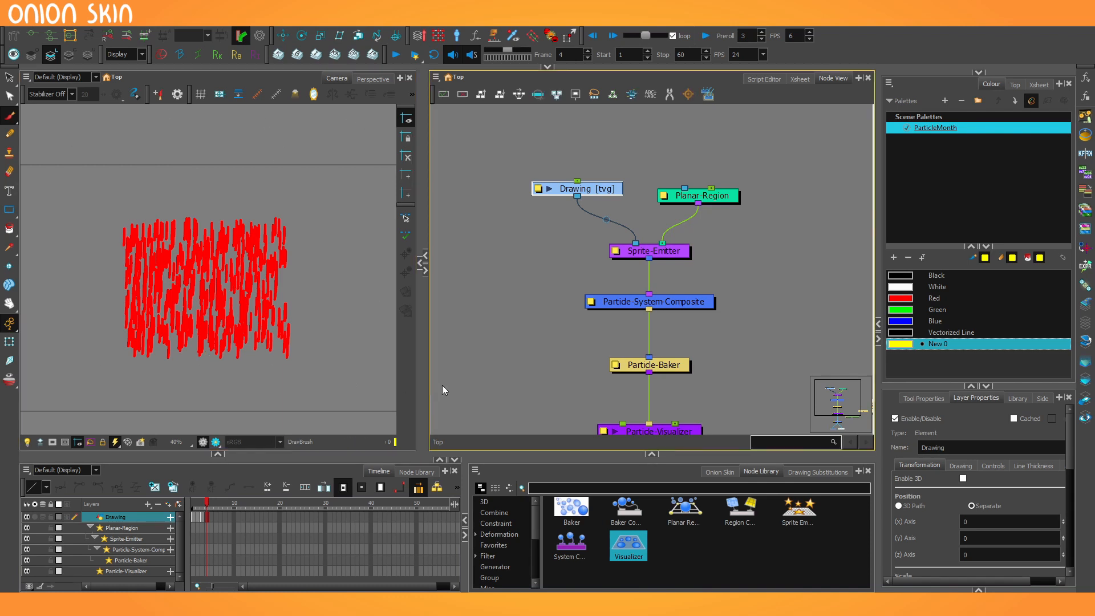
key("Delete")
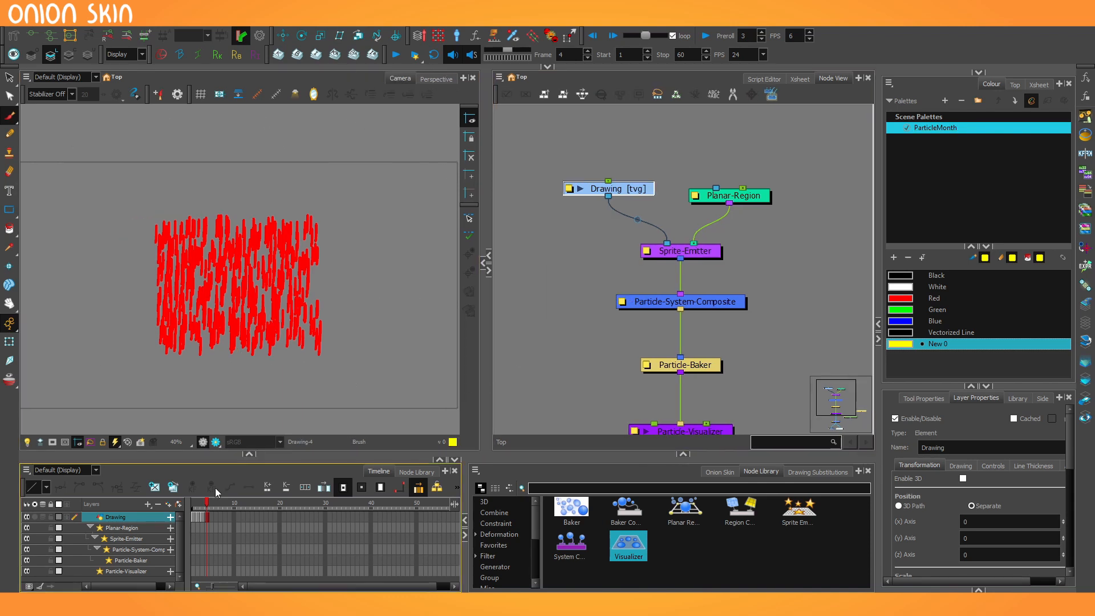
Move the playhead back to frame 1 and examine the emitted particles in the camera view.
left_click(204, 505)
mouse_move(204, 505)
left_mouse_down()
mouse_move(421, 500)
mouse_move(193, 505)
left_mouse_up()
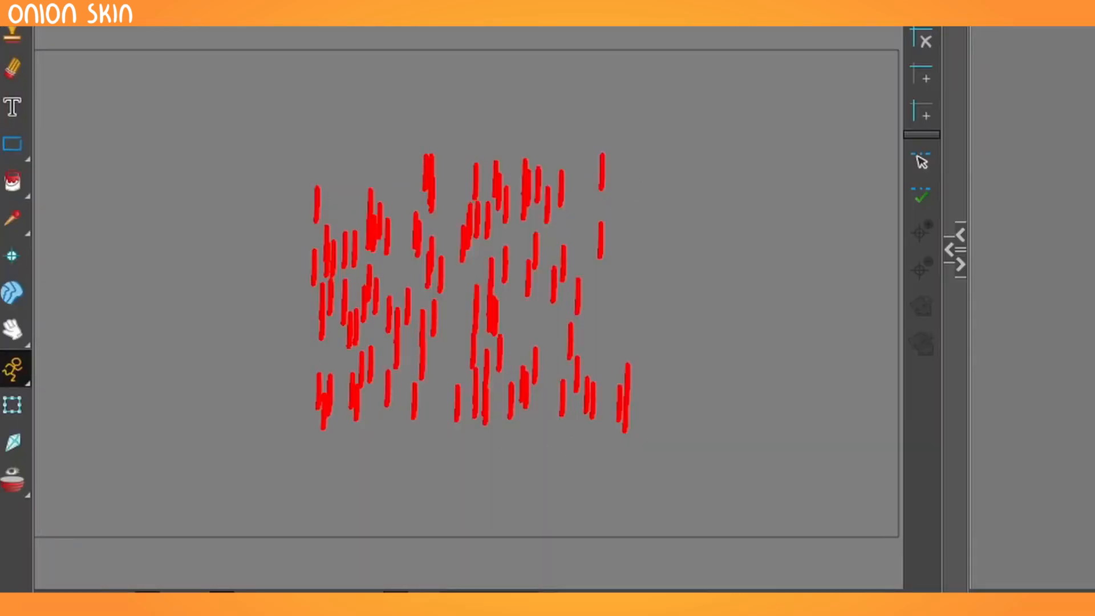
mouse_move(194, 504)
left_mouse_down()
mouse_move(446, 495)
mouse_move(86, 505)
left_mouse_up()
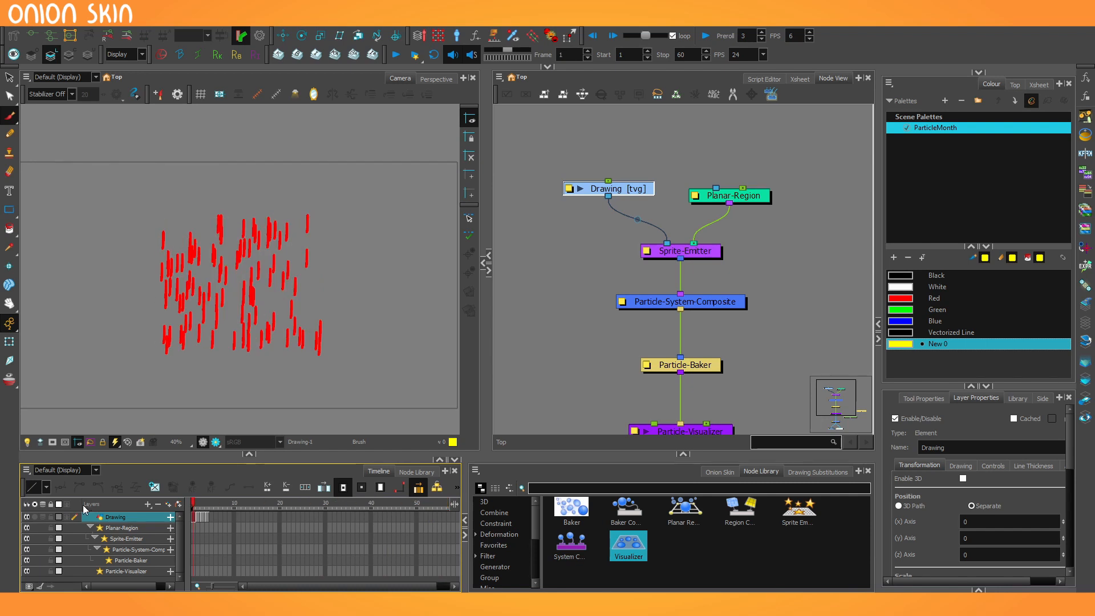
Show the Planar-Region's control in the camera view and enlarge the region until it nearly fills the camera frame.
left_click(758, 196)
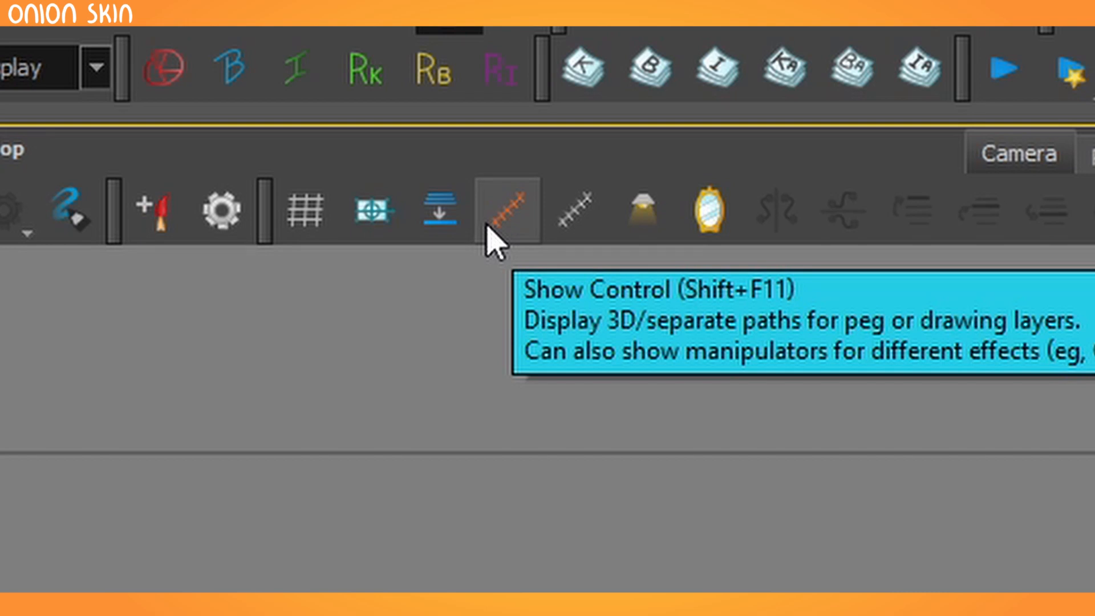
right_click(495, 239)
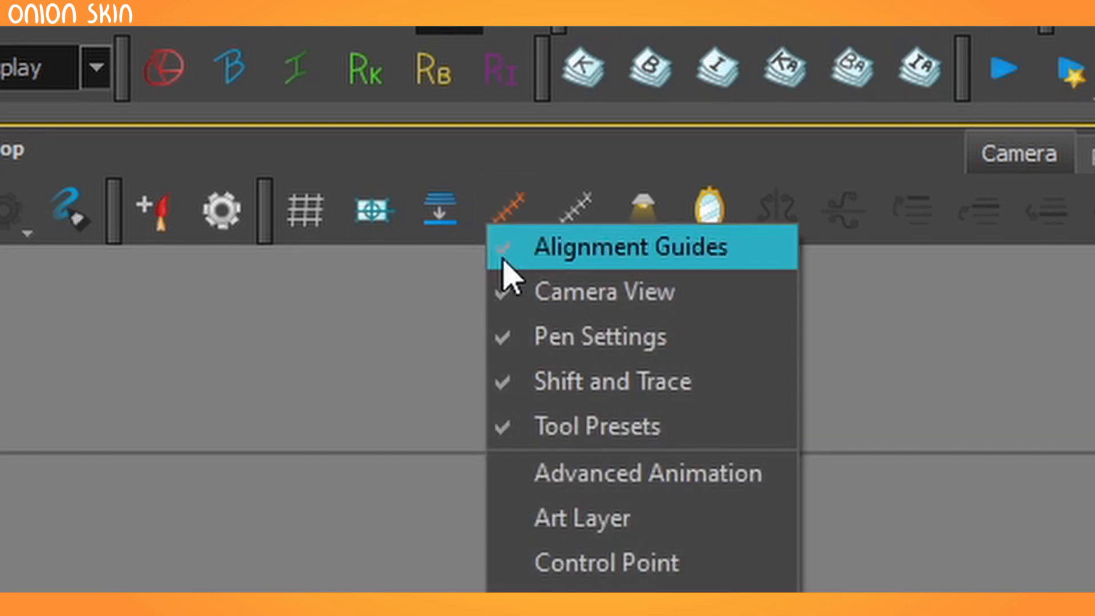
left_click(688, 152)
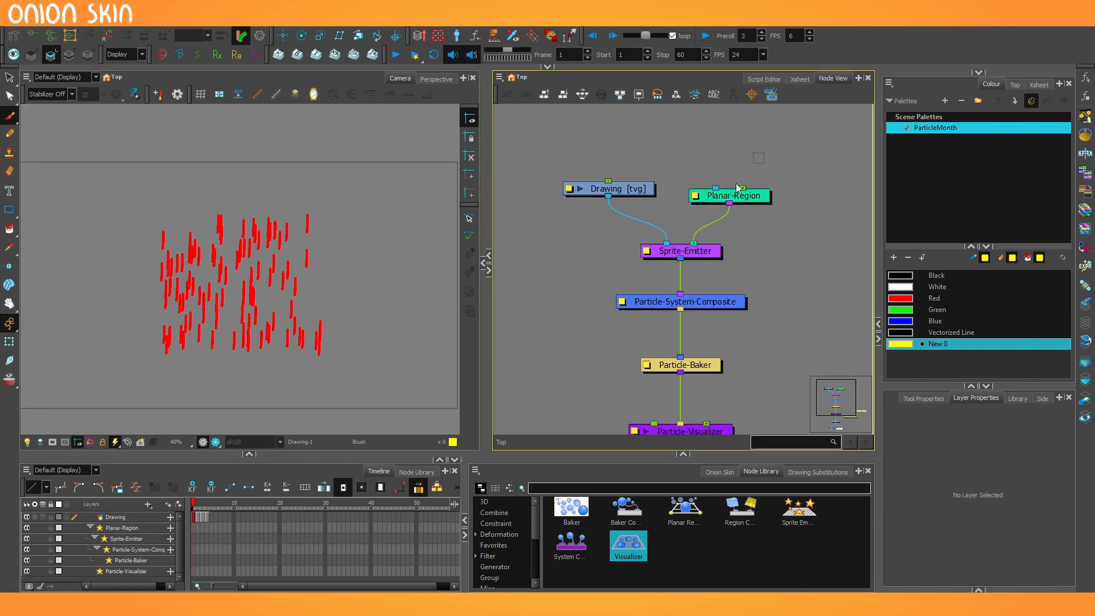
left_click(719, 202)
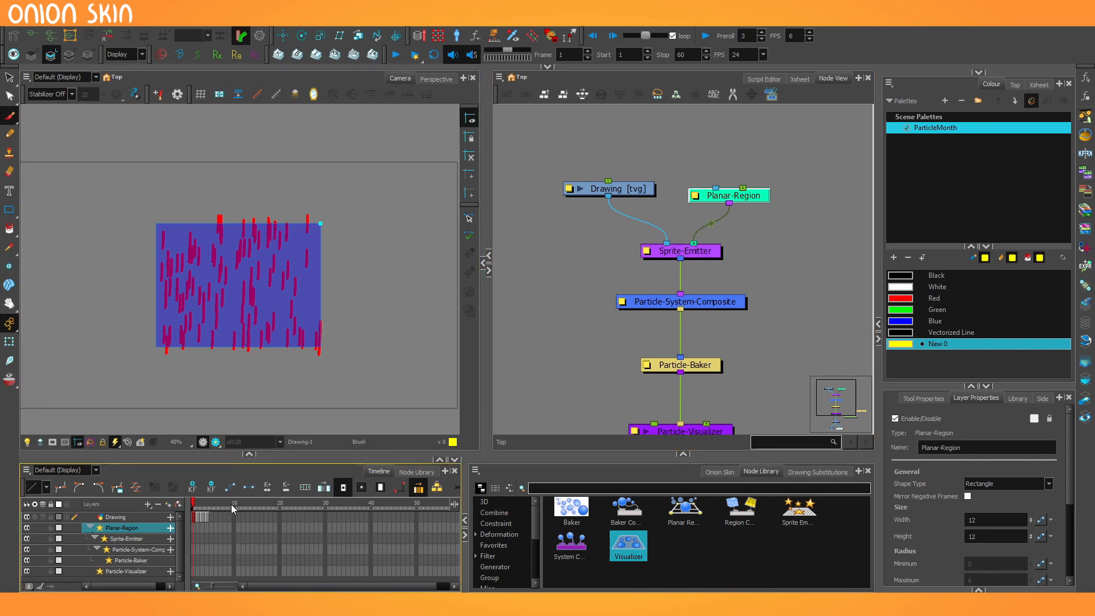
left_click_drag(233, 509, 160, 506)
scroll(238, 383, "down", 1)
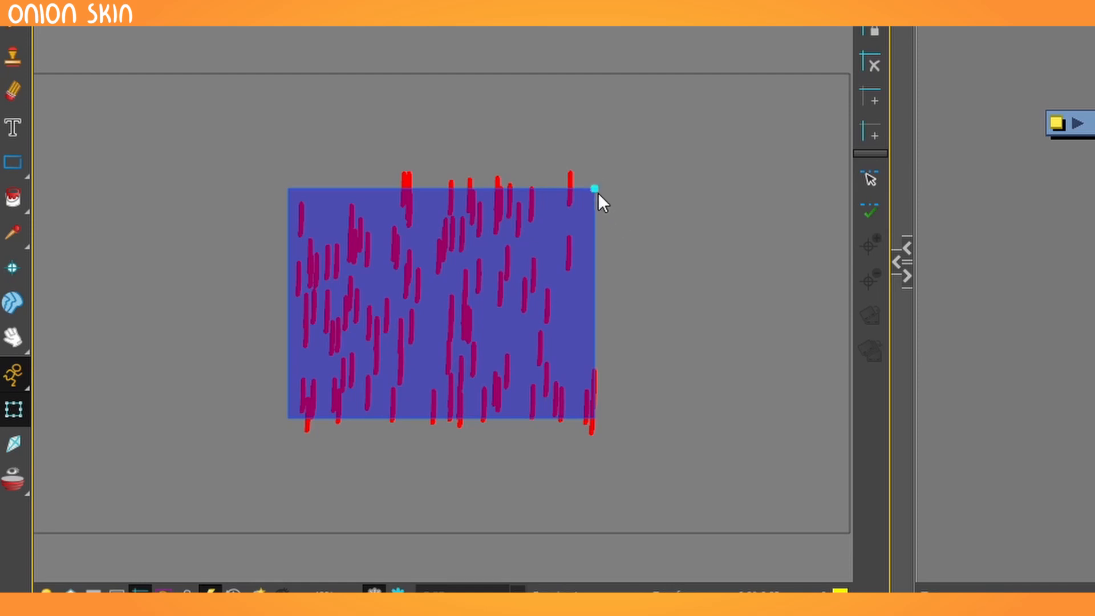
left_click_drag(592, 190, 804, 99)
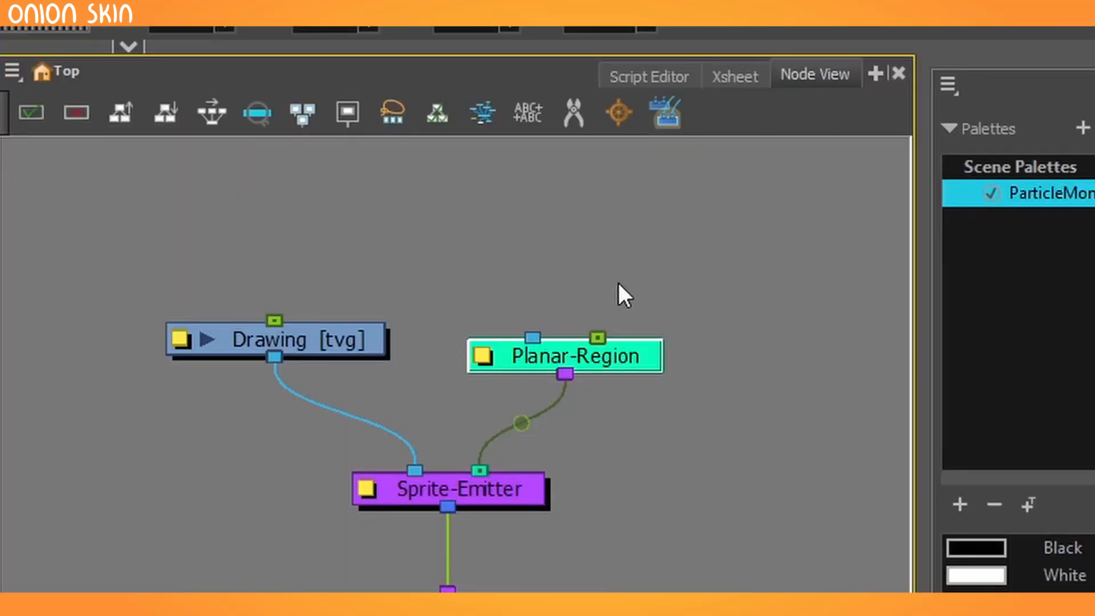
Add a peg above the Planar-Region node and connect it to the region's peg input.
left_click(628, 271)
key("ctrl+p")
left_click_drag(670, 263, 597, 337)
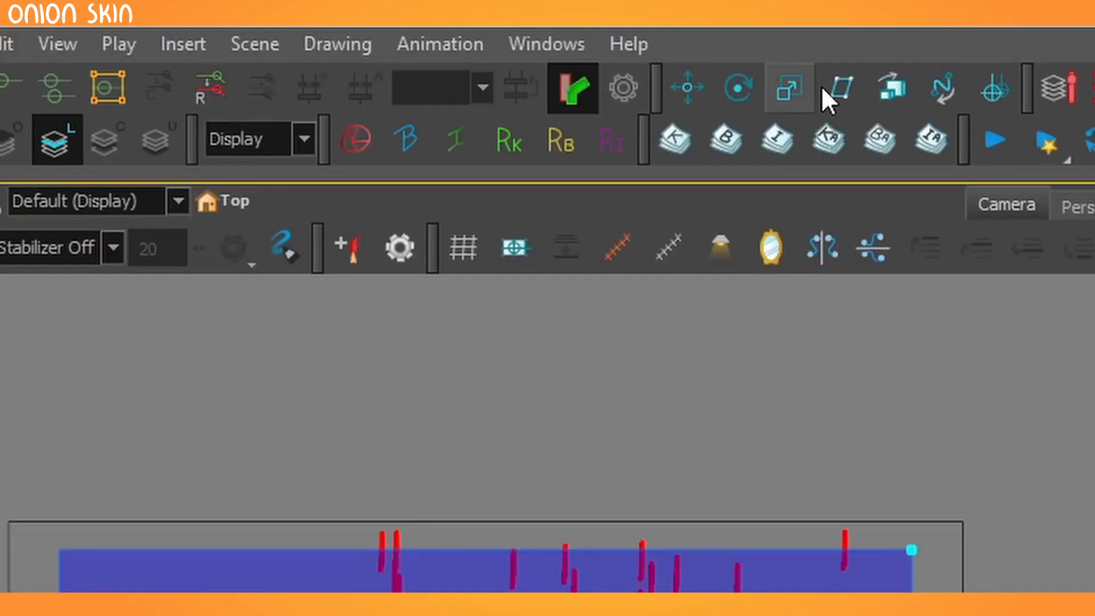
Try translating, rotating and scaling the Planar-Region through its peg in the camera view, undoing the trial transformations.
left_click(689, 90)
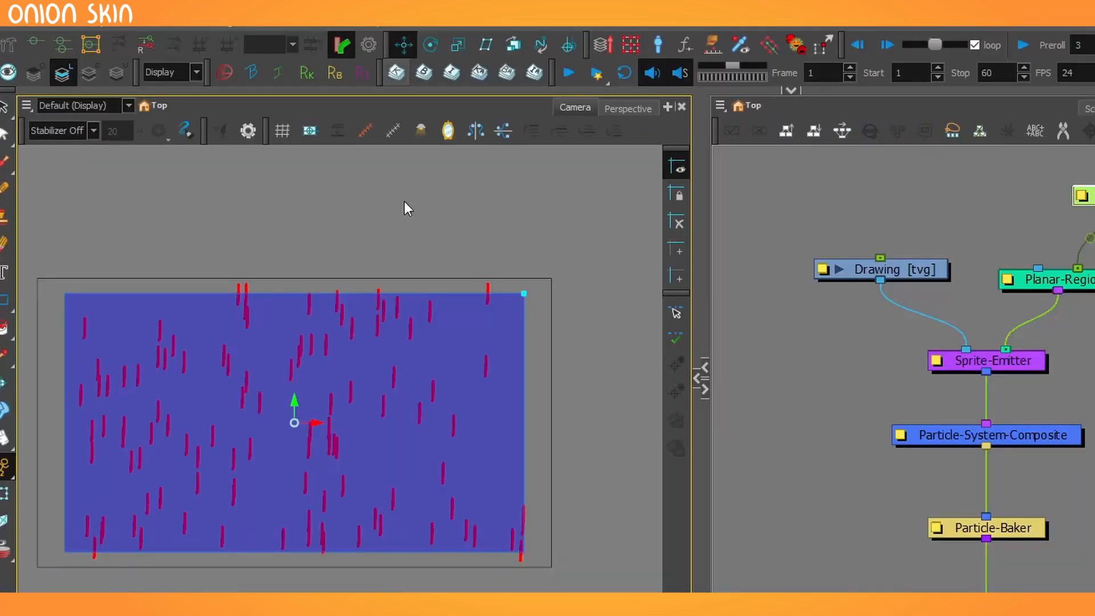
mouse_move(387, 466)
left_mouse_down()
mouse_move(381, 325)
mouse_move(596, 454)
mouse_move(450, 410)
mouse_move(386, 472)
left_mouse_up()
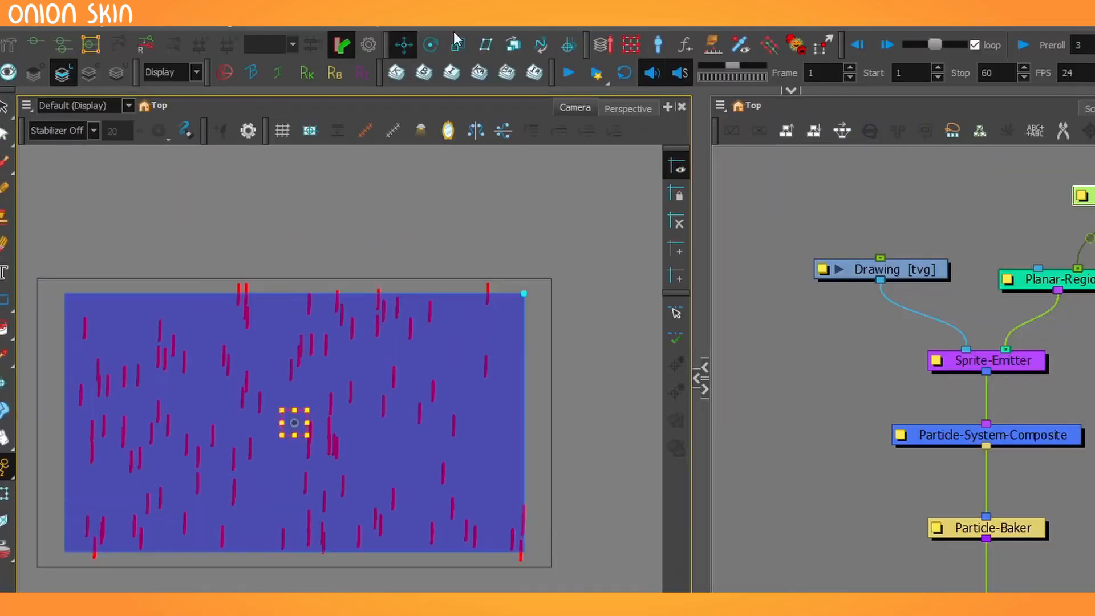
key("alt+3")
left_click_drag(502, 299, 352, 559)
key("ctrl+z")
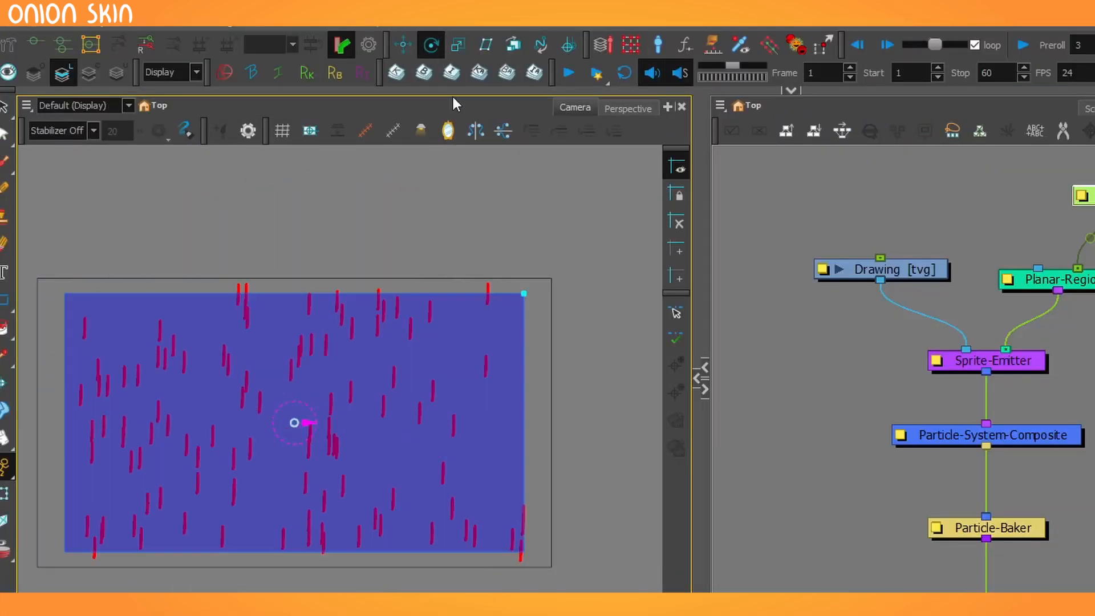
left_click(458, 46)
left_click_drag(456, 335, 411, 345)
key("ctrl+z")
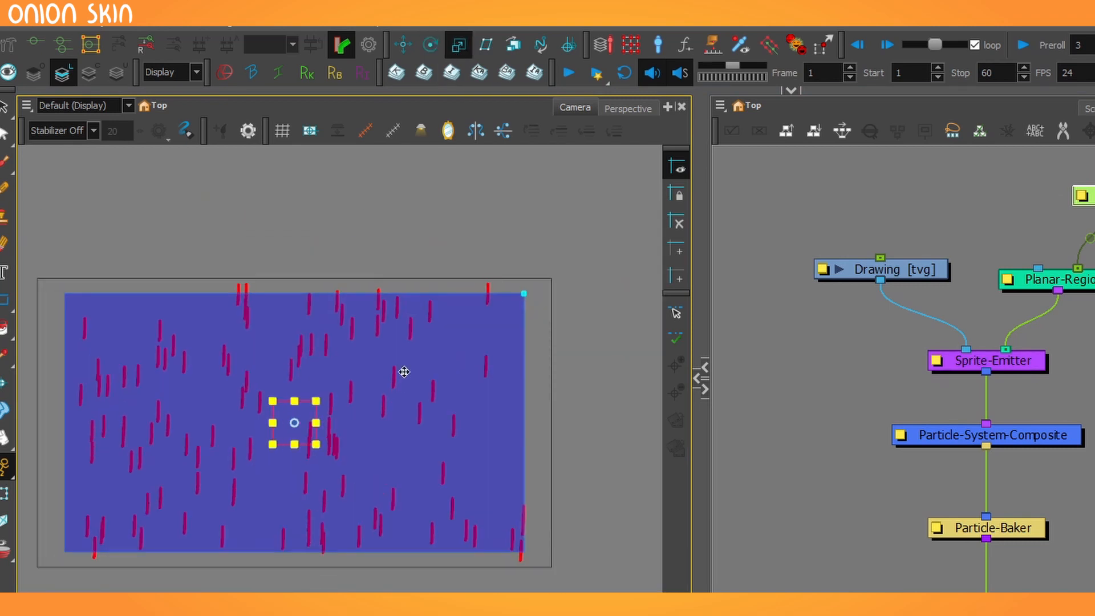
left_click_drag(479, 356, 330, 380)
key("ctrl+z")
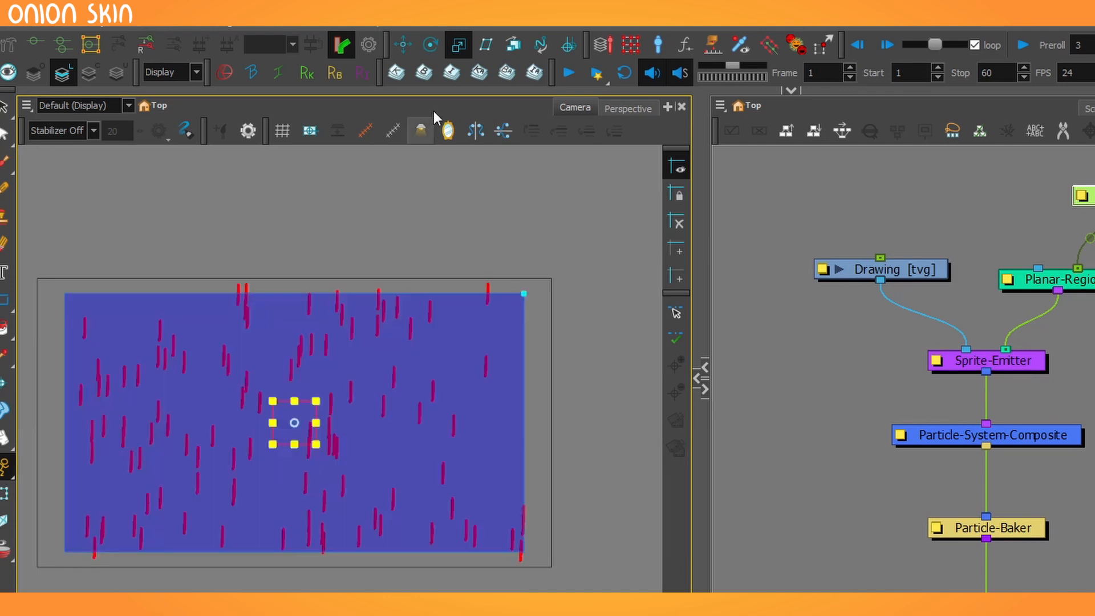
left_click(430, 45)
left_click_drag(459, 294, 161, 492)
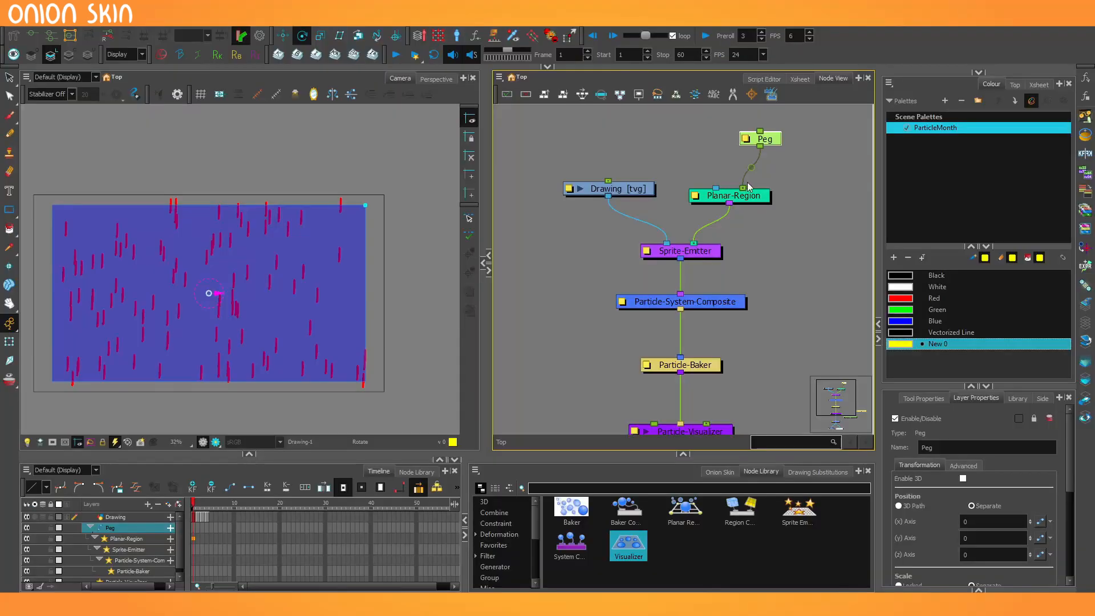
Select the Planar-Region and the Sprite-Emitter in turn, view the Sprite-Emitter's properties in a separate dialog and close it.
left_click(1084, 280)
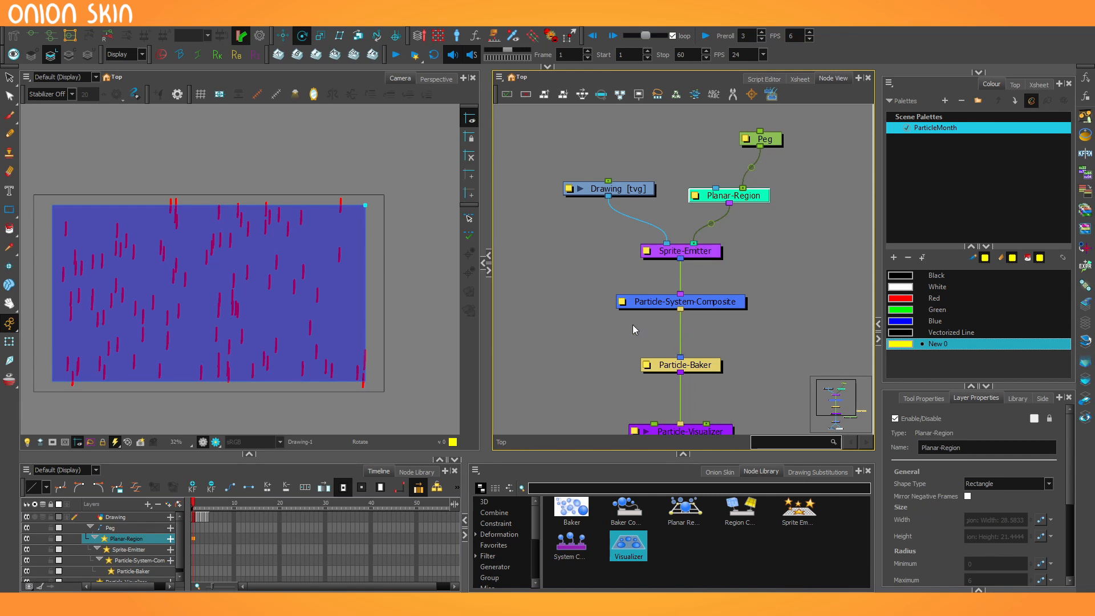
left_click(673, 251)
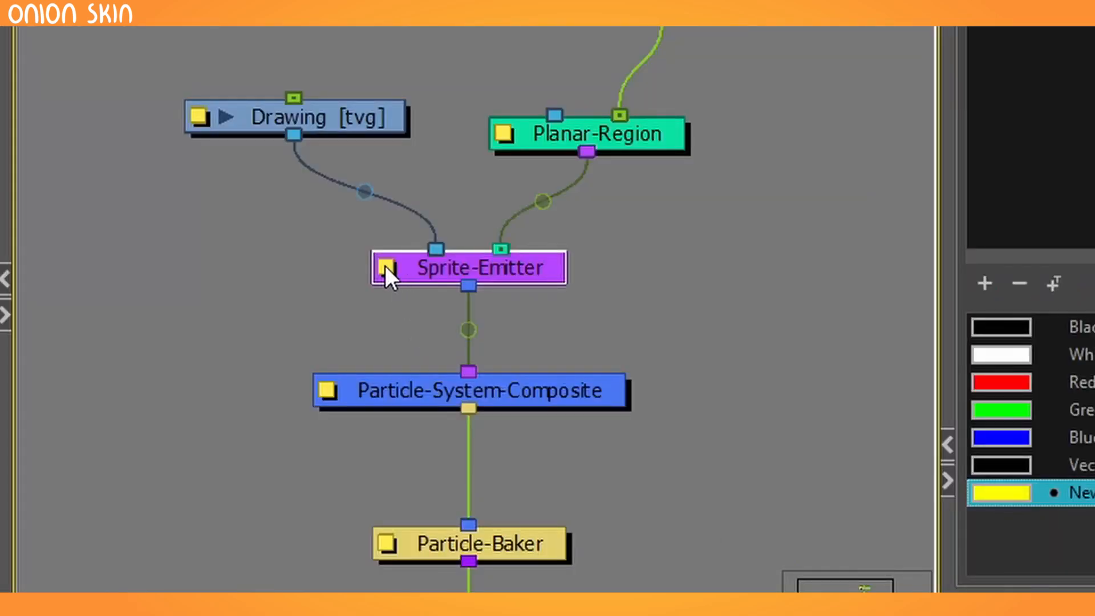
left_click(385, 266)
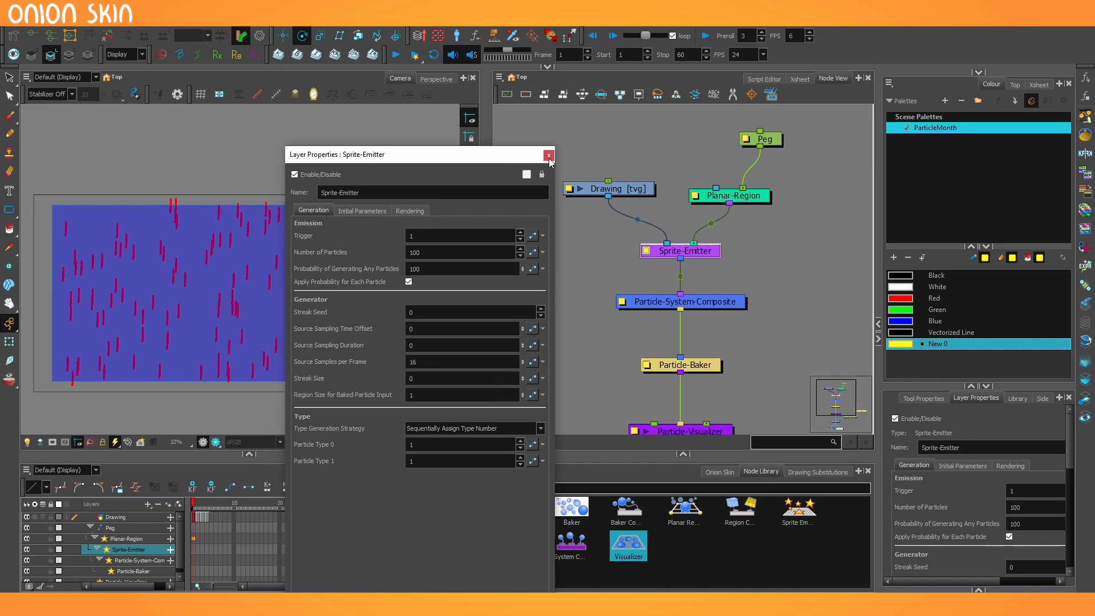
left_click(541, 194)
left_click(948, 369)
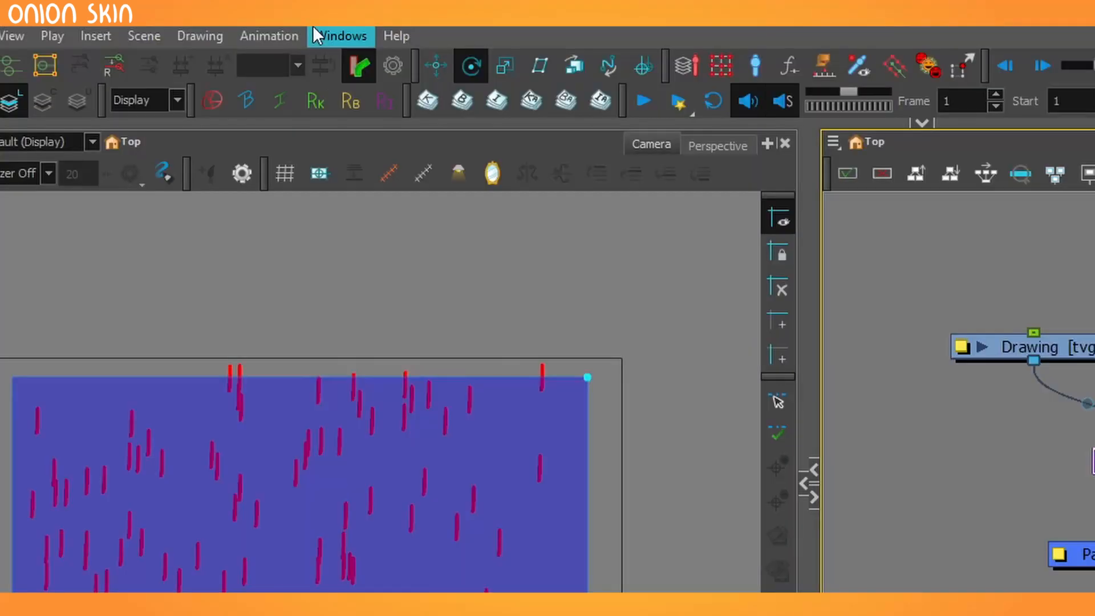
Extend the Layer Properties view over the Colour view's space, widen it and show the Sprite-Emitter's properties in it.
left_click(231, 19)
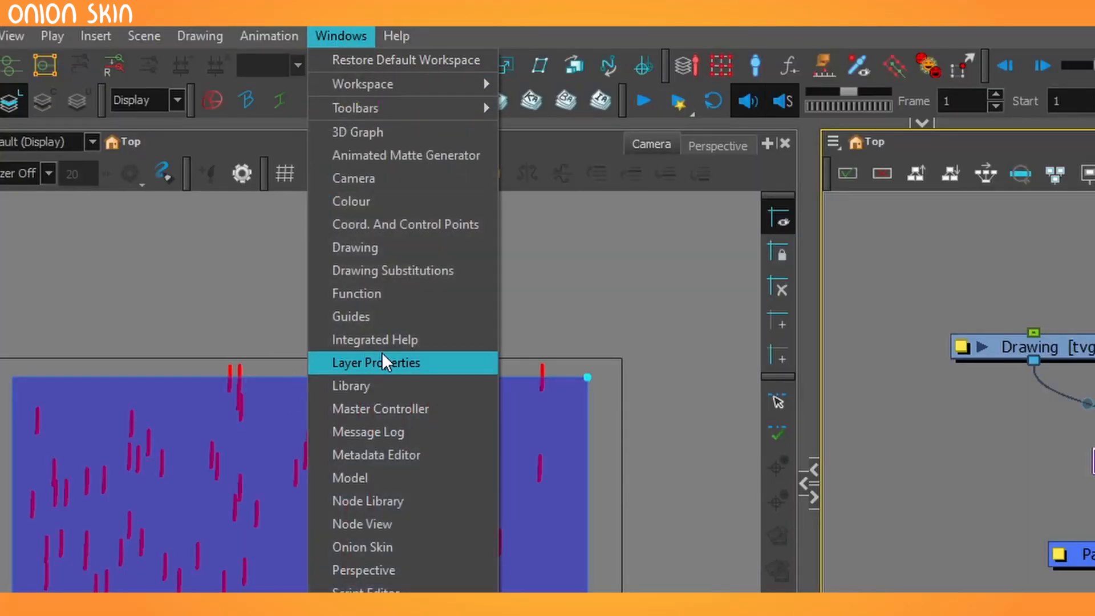
left_click(347, 35)
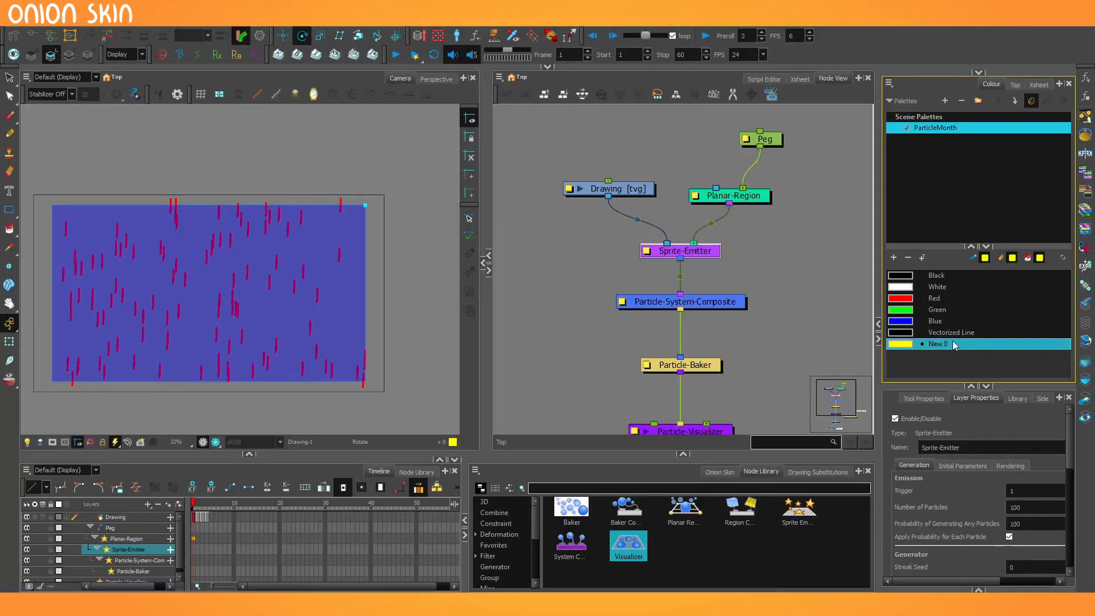
left_click_drag(937, 386, 935, 74)
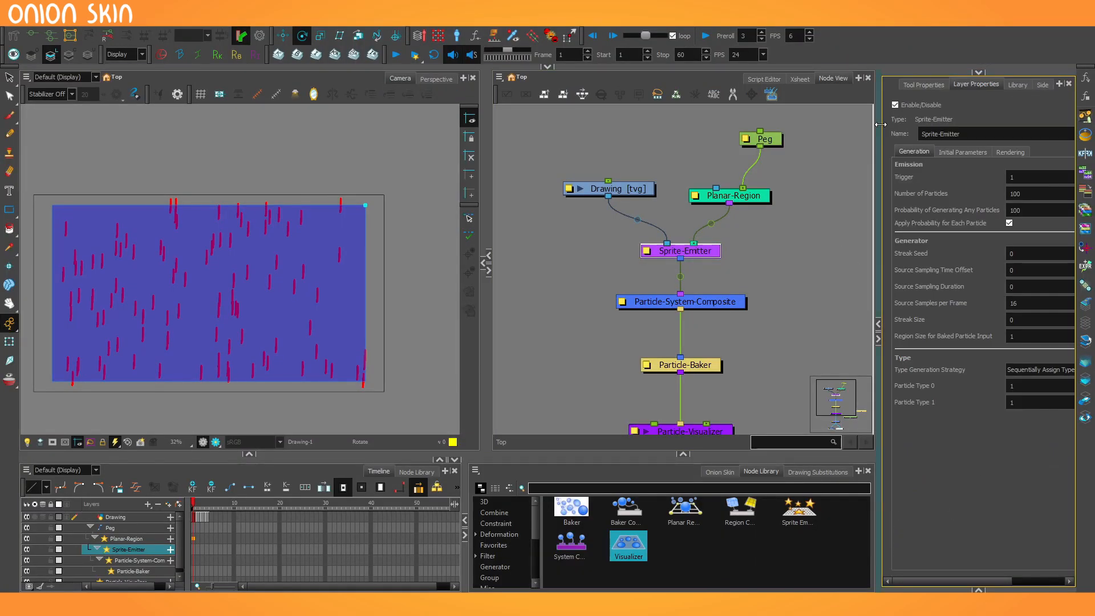
left_click_drag(881, 124, 781, 142)
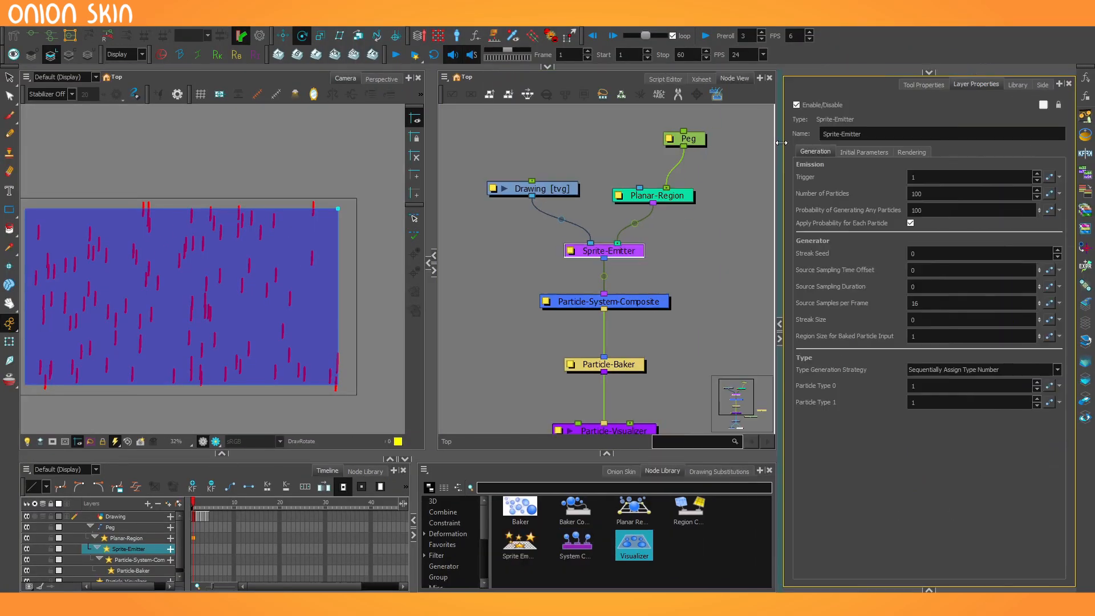
left_click(556, 188)
left_click(630, 251)
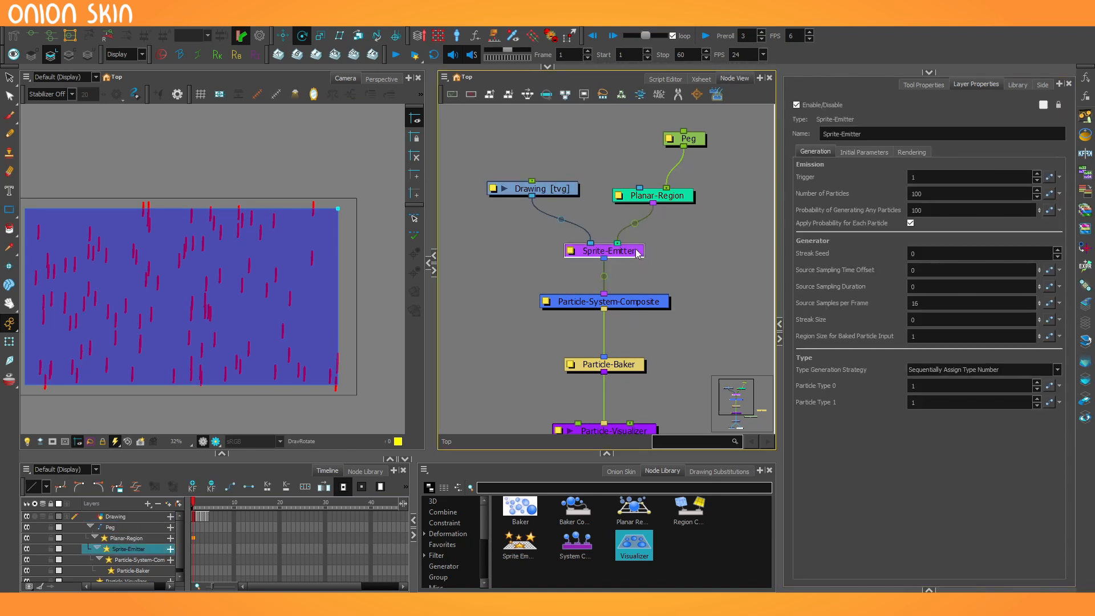
Hide the Planar-Region's blue control overlay so that only the particles show in the camera view.
scroll(336, 248, "down", 1)
scroll(285, 296, "up", 1)
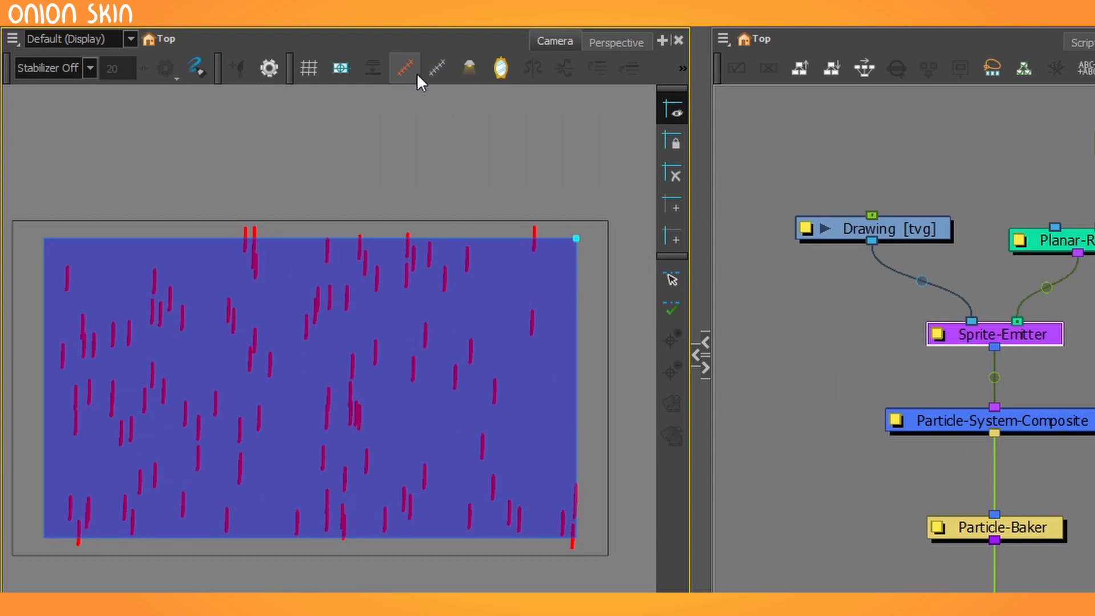
left_click(436, 67)
scroll(449, 299, "up", 3)
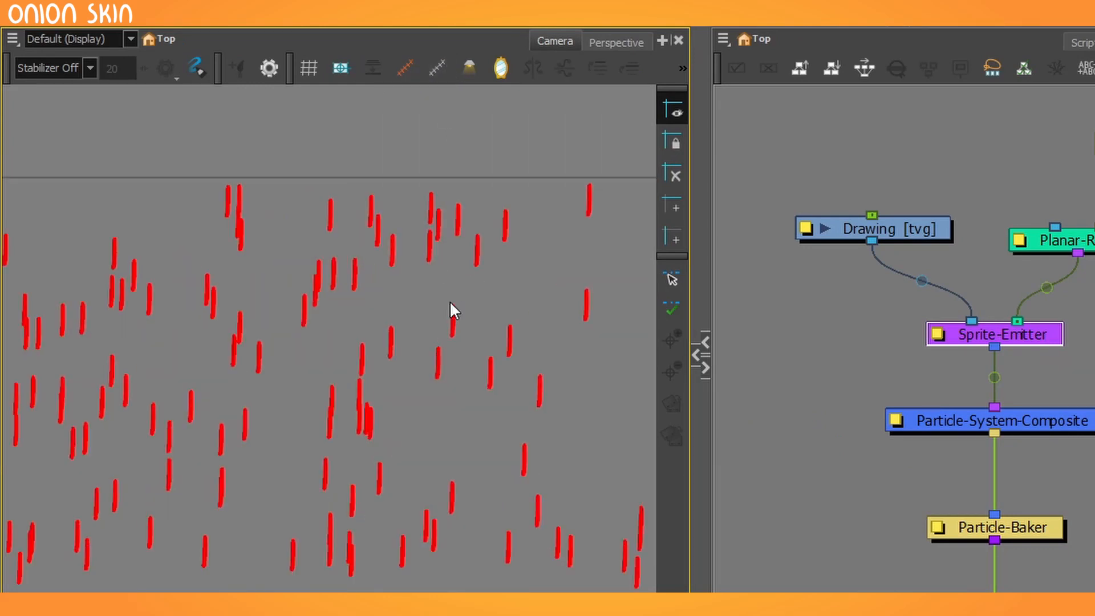
scroll(450, 300, "down", 1)
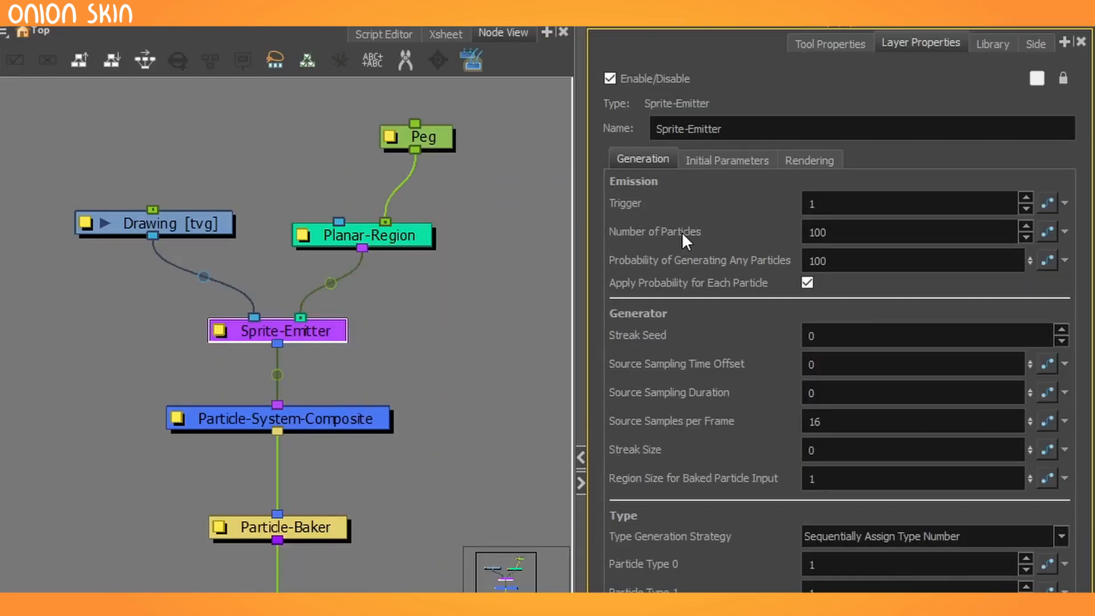
Examine the Sprite-Emitter's particle count and generation probability settings, and step forward to frame 4 to check the emission.
left_click(867, 234)
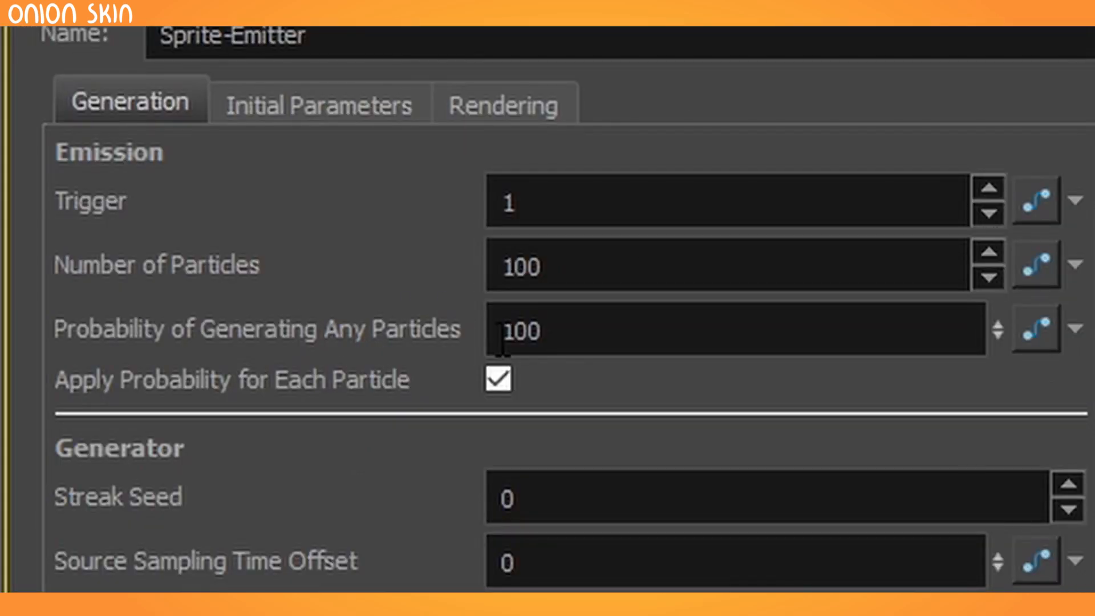
left_click(524, 333)
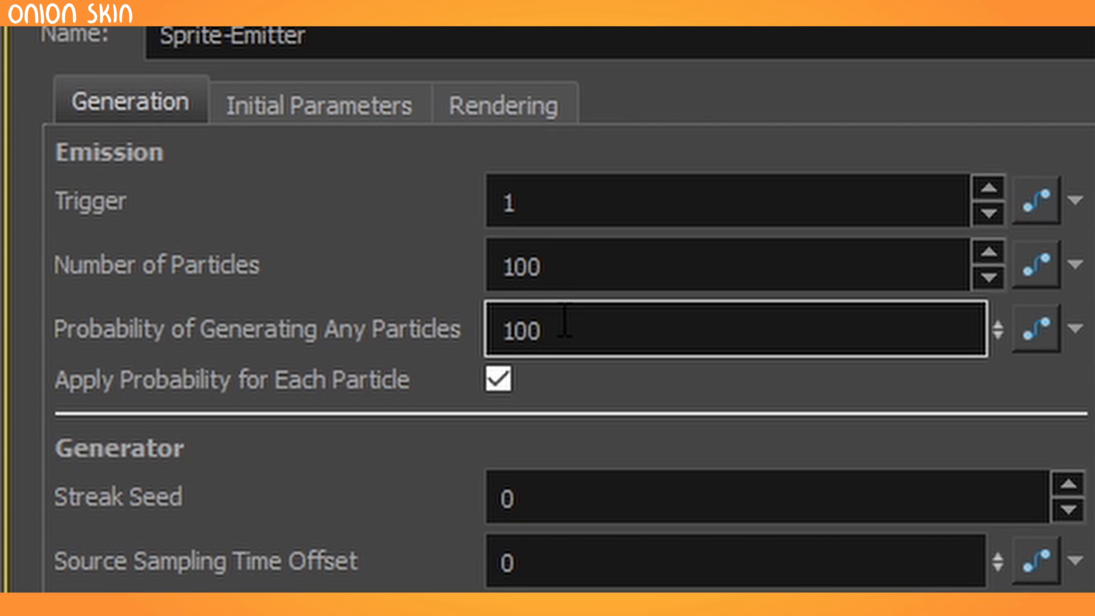
left_click(582, 325)
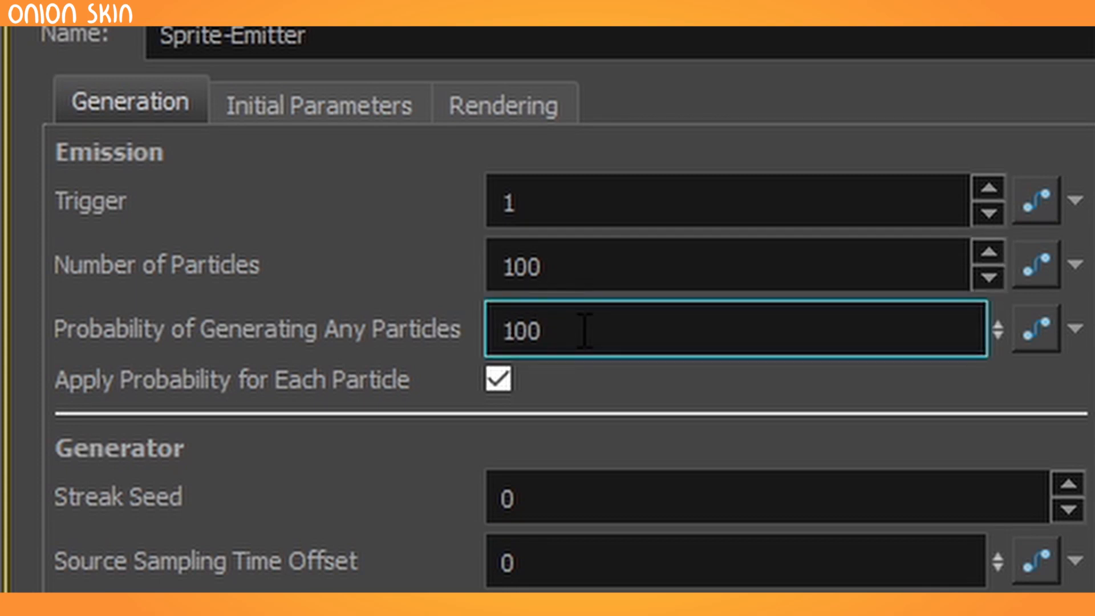
left_click(584, 267)
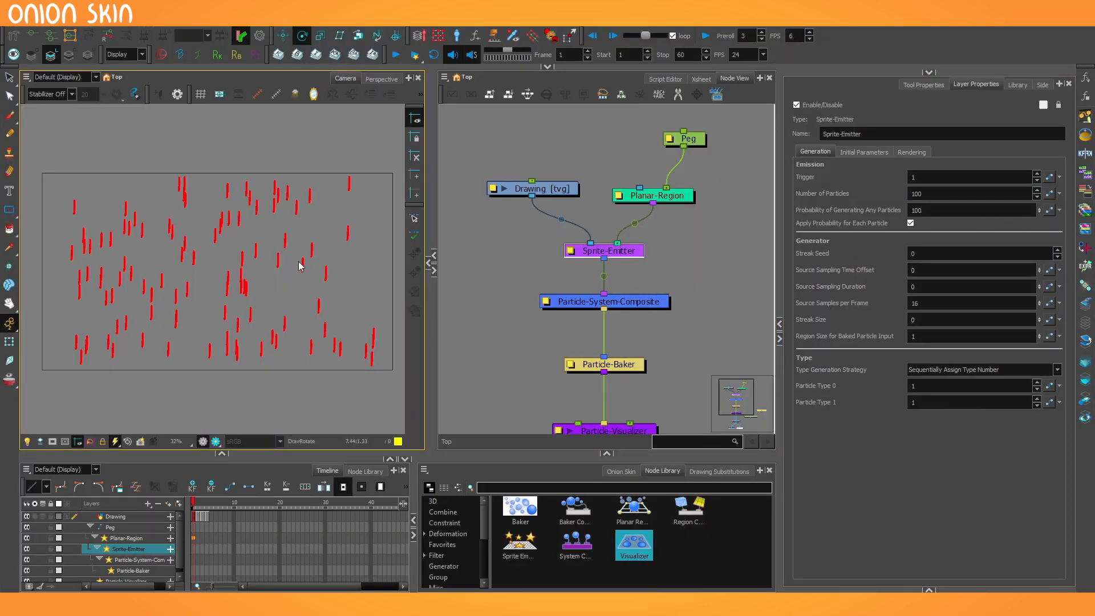
key("period")
key("period")
key("period")
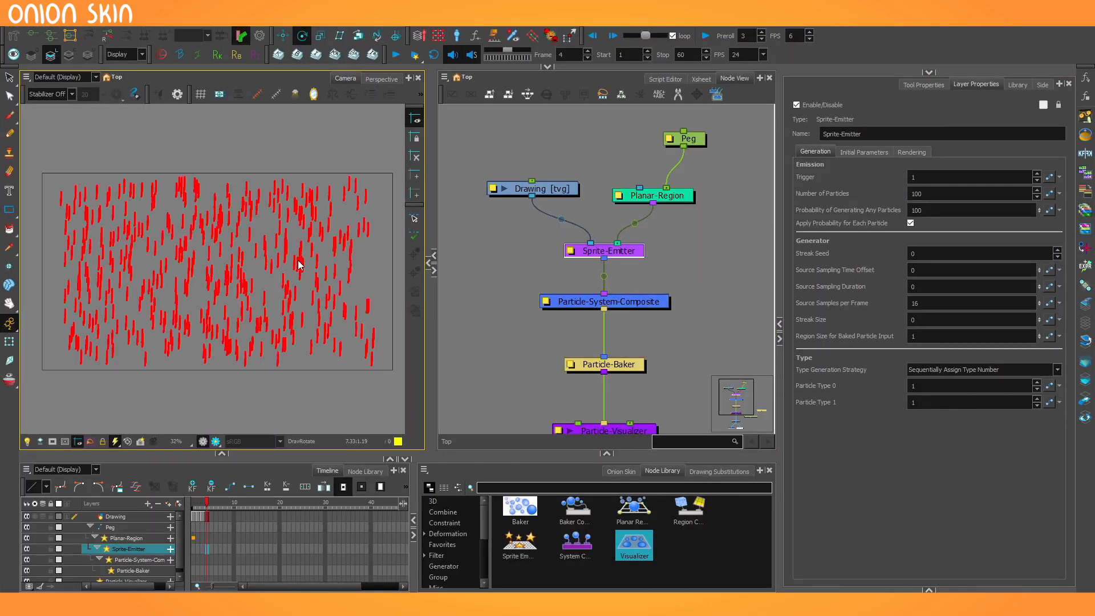
Add a Colour-Card node, connect its output to the Composite and place it beside the Composite as a background.
key("Tab")
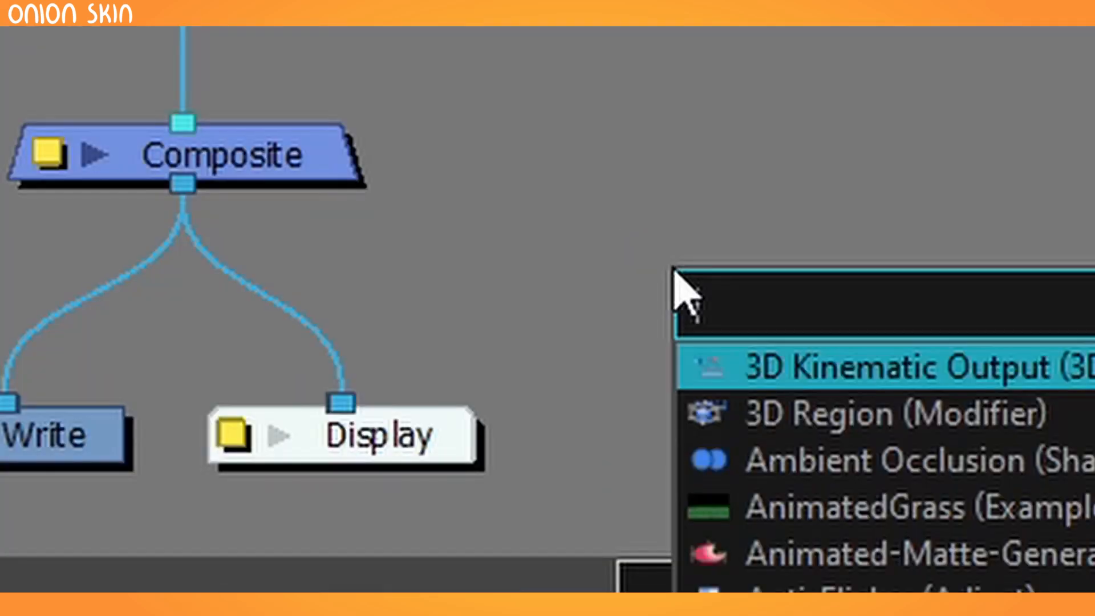
type("card")
key("Return")
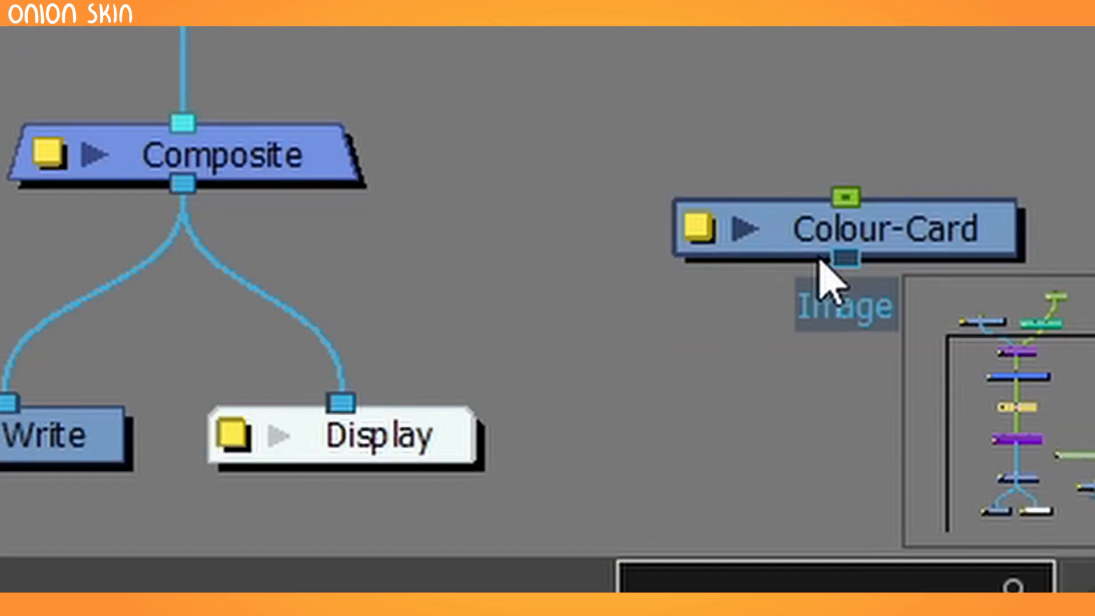
left_click_drag(842, 256, 268, 142)
scroll(519, 162, "down", 2)
left_click_drag(634, 338, 625, 356)
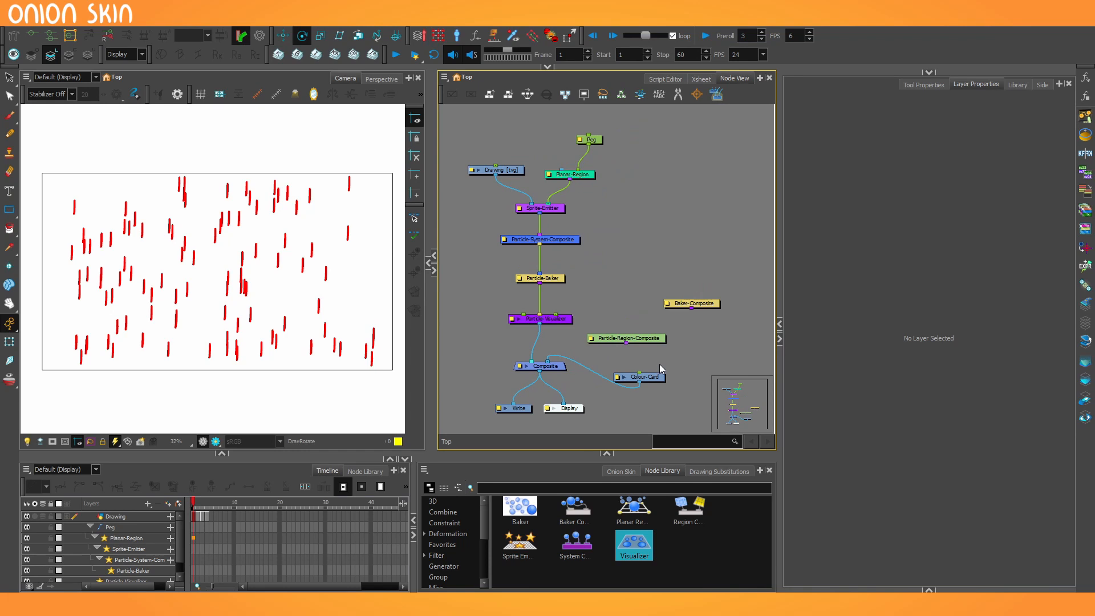
Gather the unconnected Baker-Composite and Particle-Region-Composite nodes in an empty part of the node view and delete both.
scroll(664, 347, "up", 1)
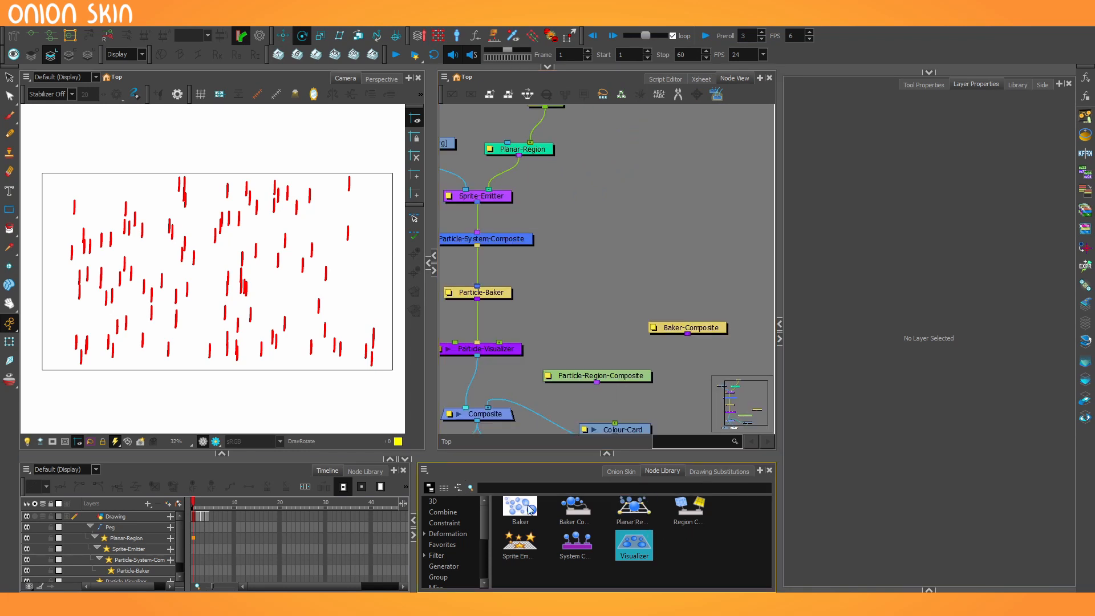
left_click_drag(624, 382, 706, 354)
left_click_drag(674, 222, 569, 171)
scroll(621, 49, "up", 4)
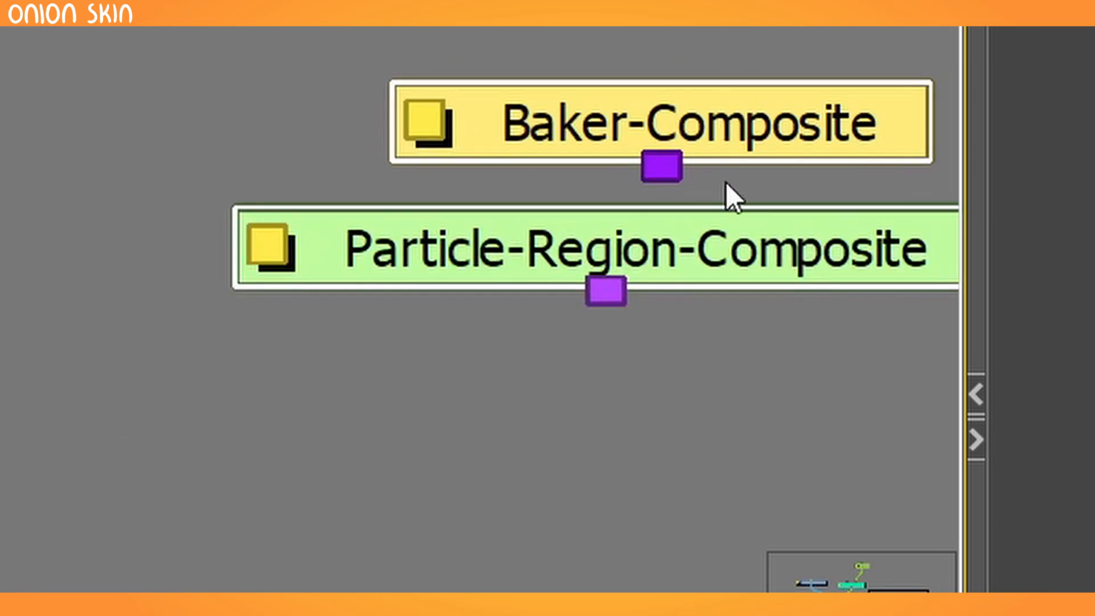
scroll(725, 182, "down", 4)
scroll(696, 151, "up", 1)
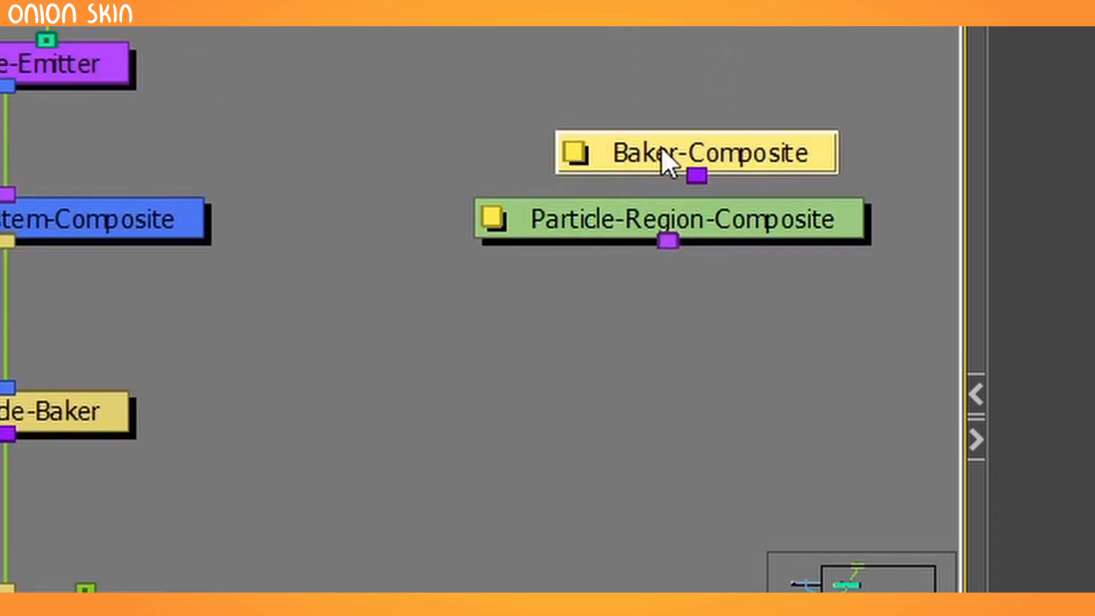
left_click_drag(747, 140, 781, 318)
left_click_drag(743, 117, 621, 239)
left_click_drag(753, 233, 611, 280)
left_click_drag(651, 178, 491, 266)
left_click_drag(526, 186, 719, 335)
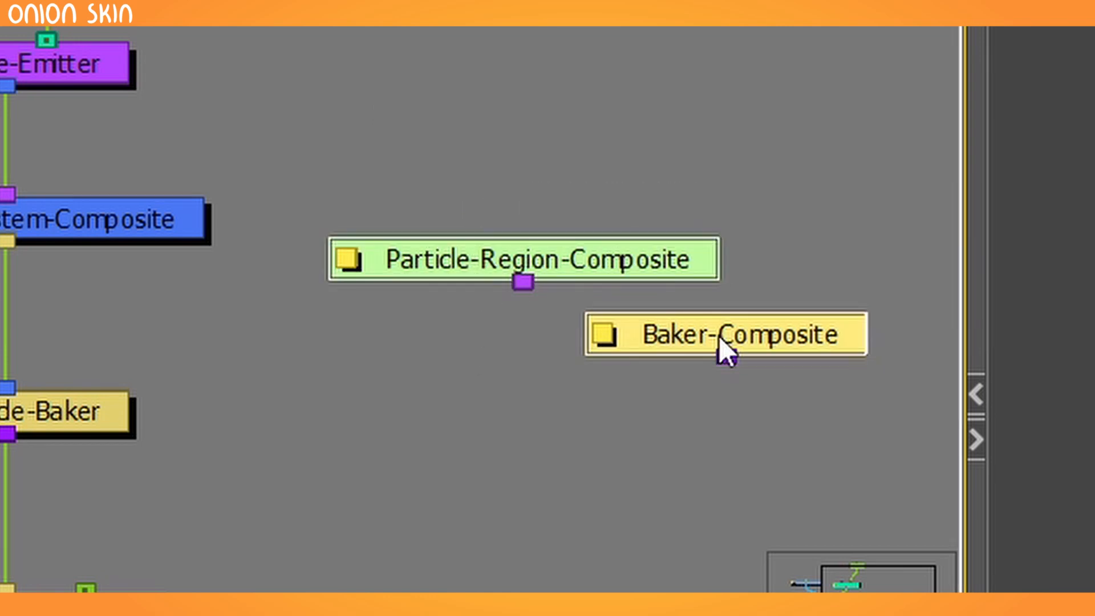
key("Delete")
scroll(720, 336, "down", 3)
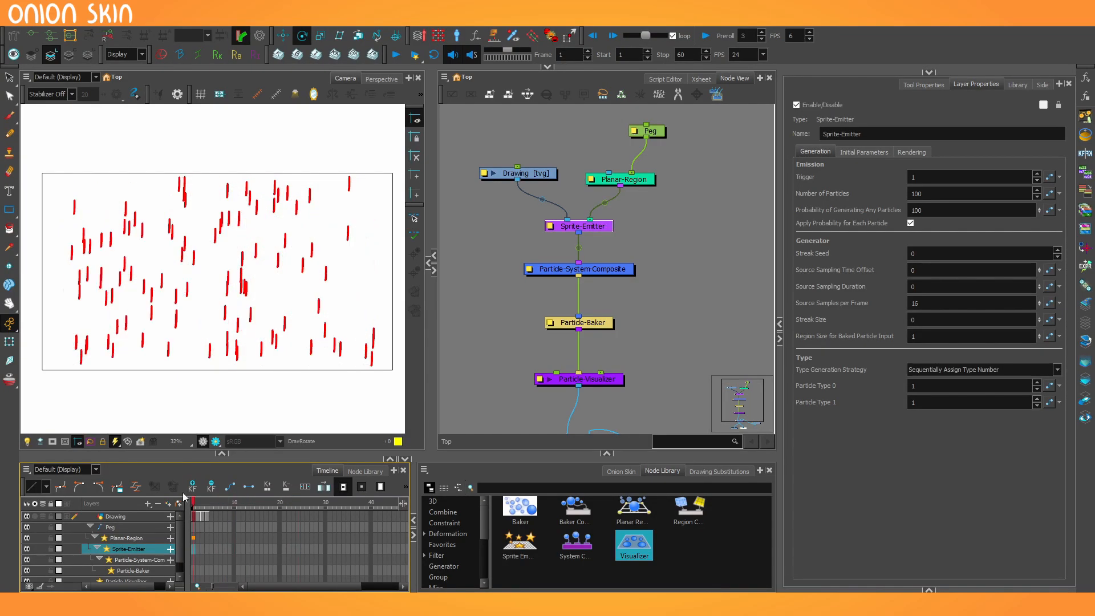
Go to frame 15 and reduce the Sprite-Emitter's Number of Particles, trying 50 before settling on 10.
left_click_drag(193, 501, 258, 488)
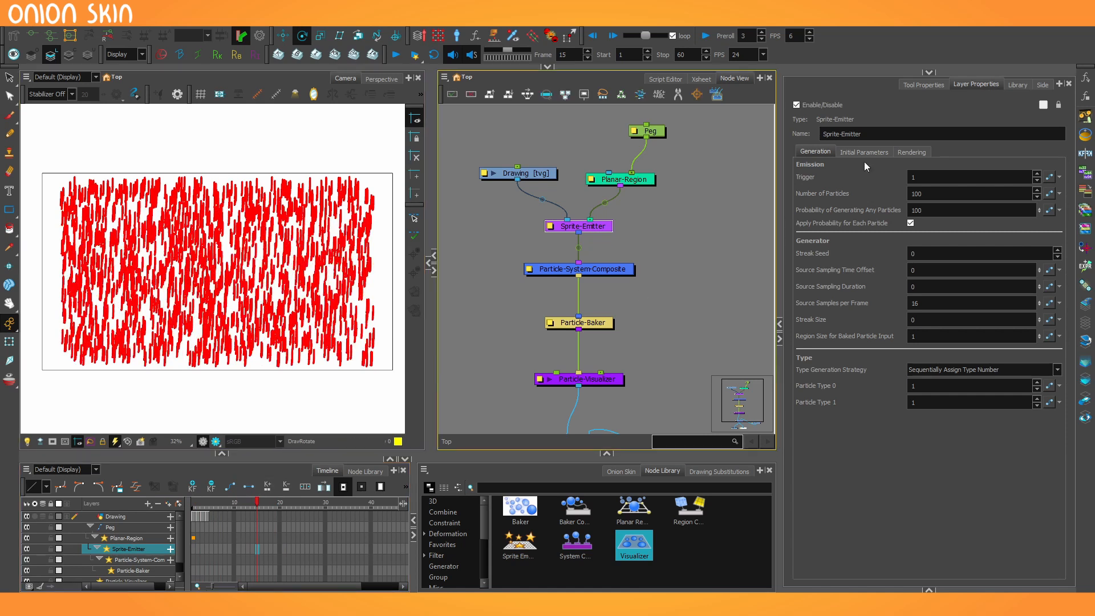
left_click_drag(929, 194, 897, 191)
type("50")
key("Return")
type("10")
key("Return")
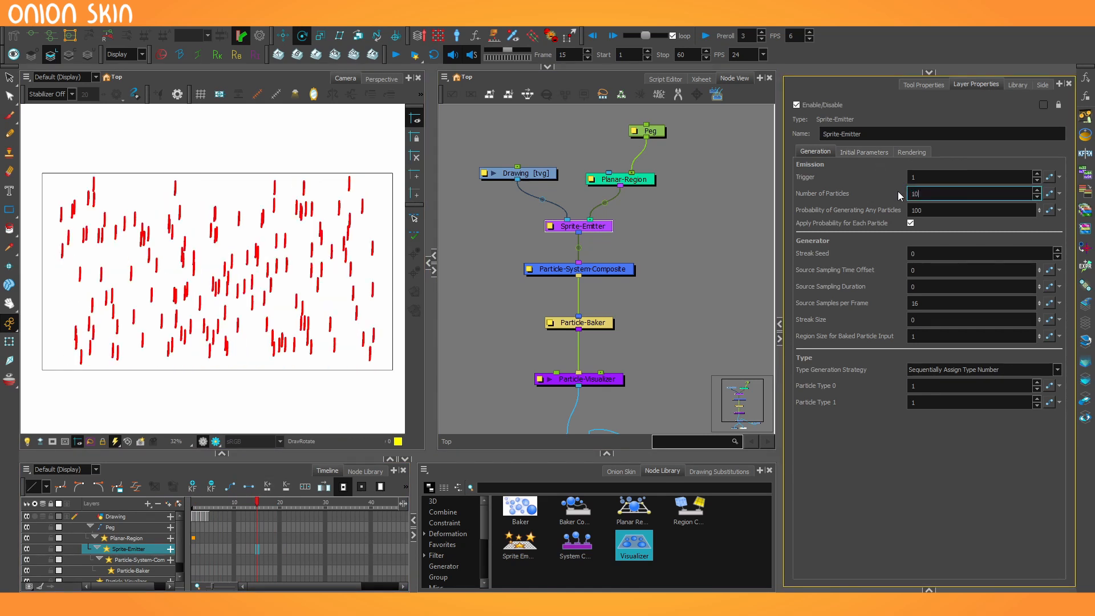
Set the Sprite-Emitter's Probability of Generating Any Particles to 50 and scrub back to frame 1.
left_click(937, 210)
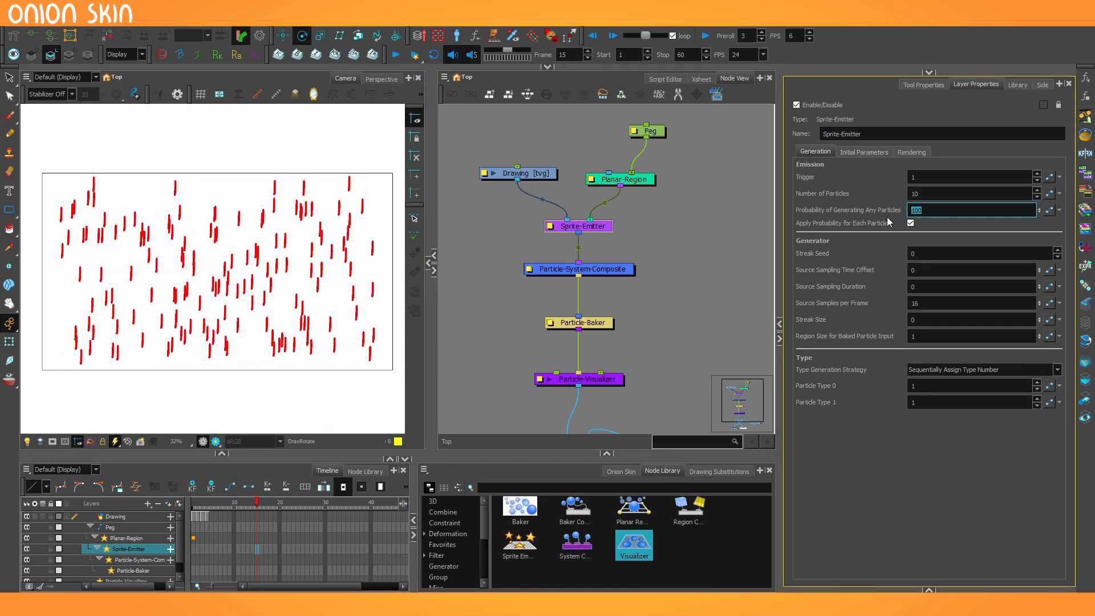
type("50")
key("Return")
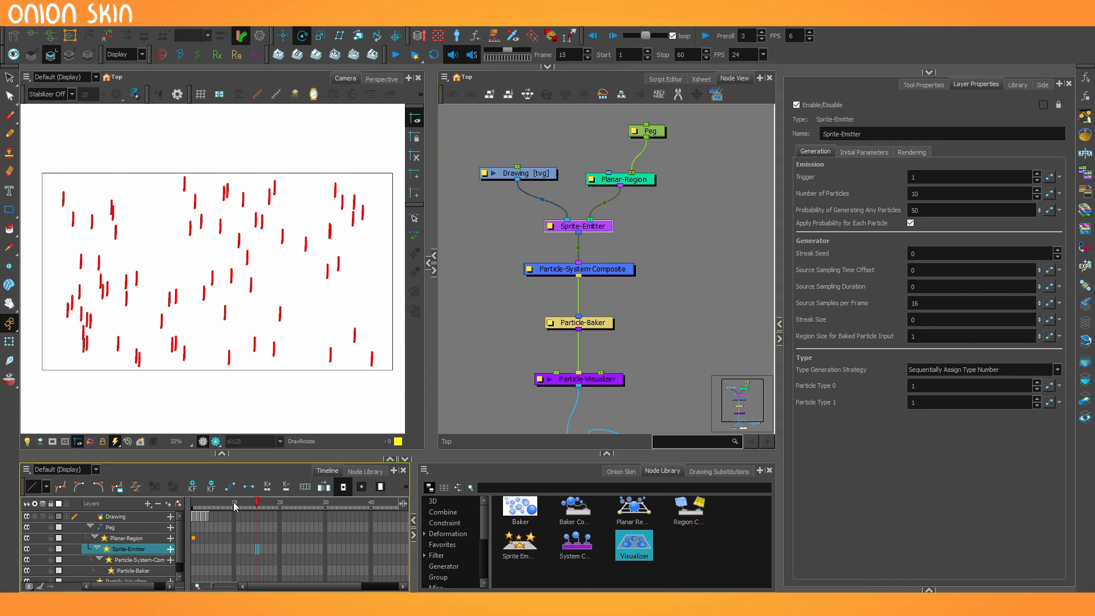
left_click_drag(233, 506, 192, 505)
Try turning off Apply Probability for Each Particle on the Sprite-Emitter, and turn the option back on.
left_click(922, 214)
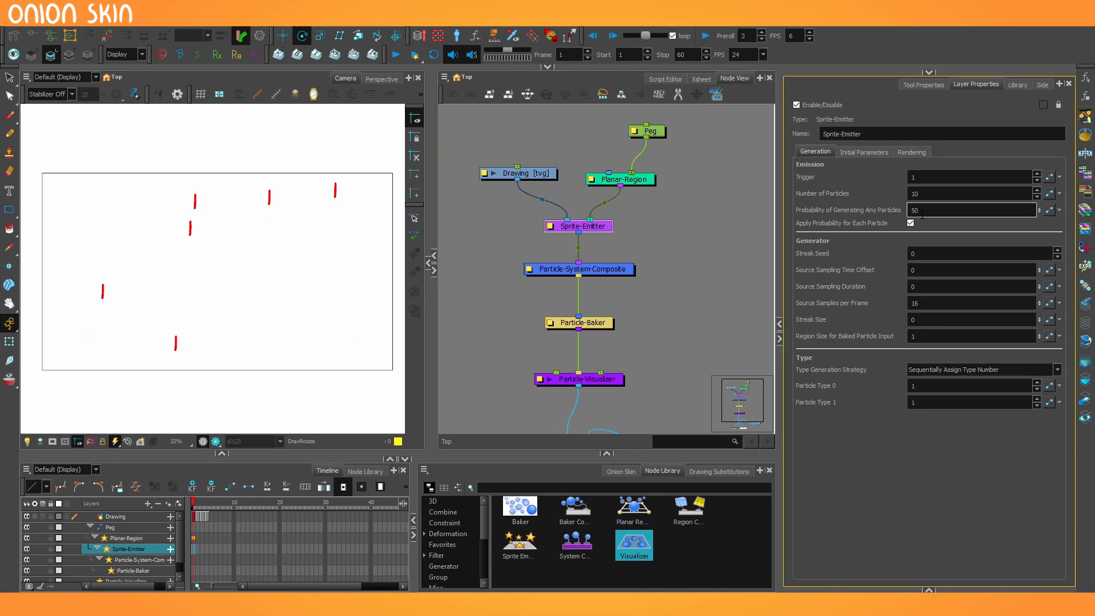
left_click(910, 194)
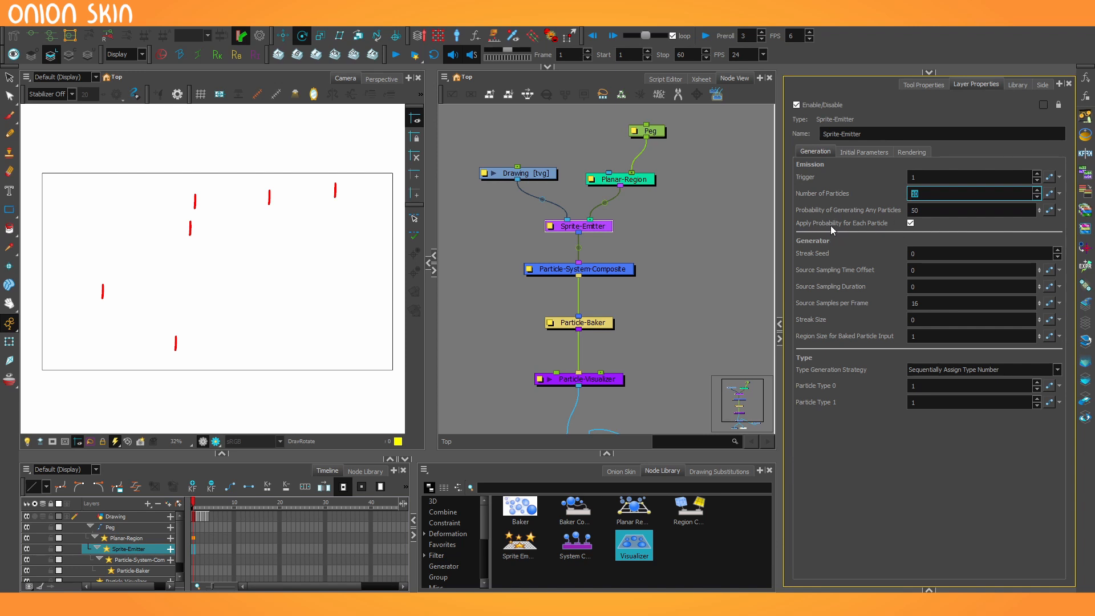
left_click(910, 223)
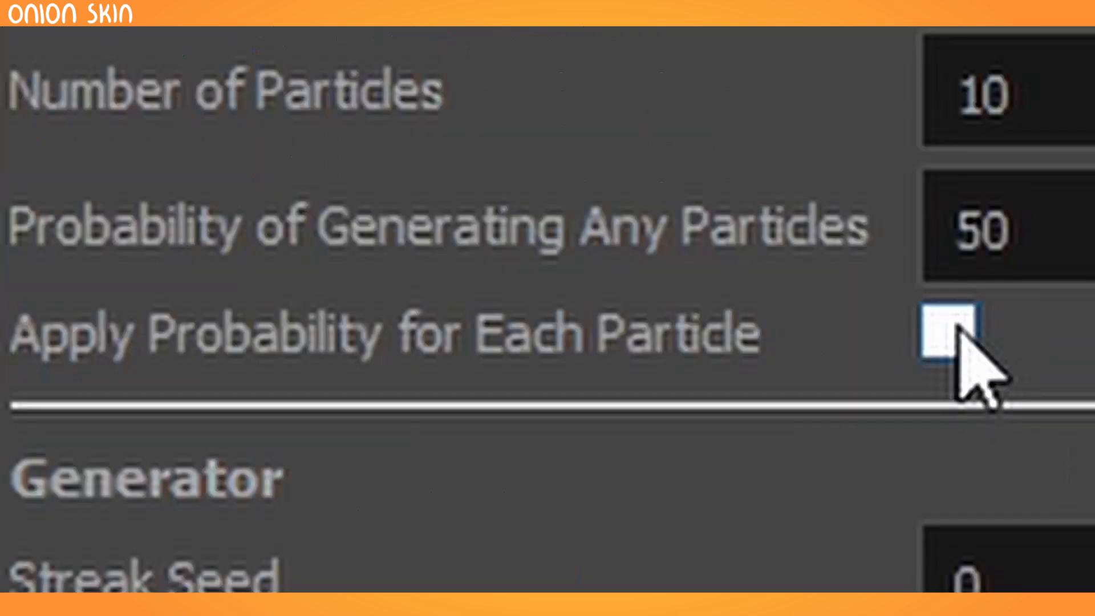
left_click(910, 223)
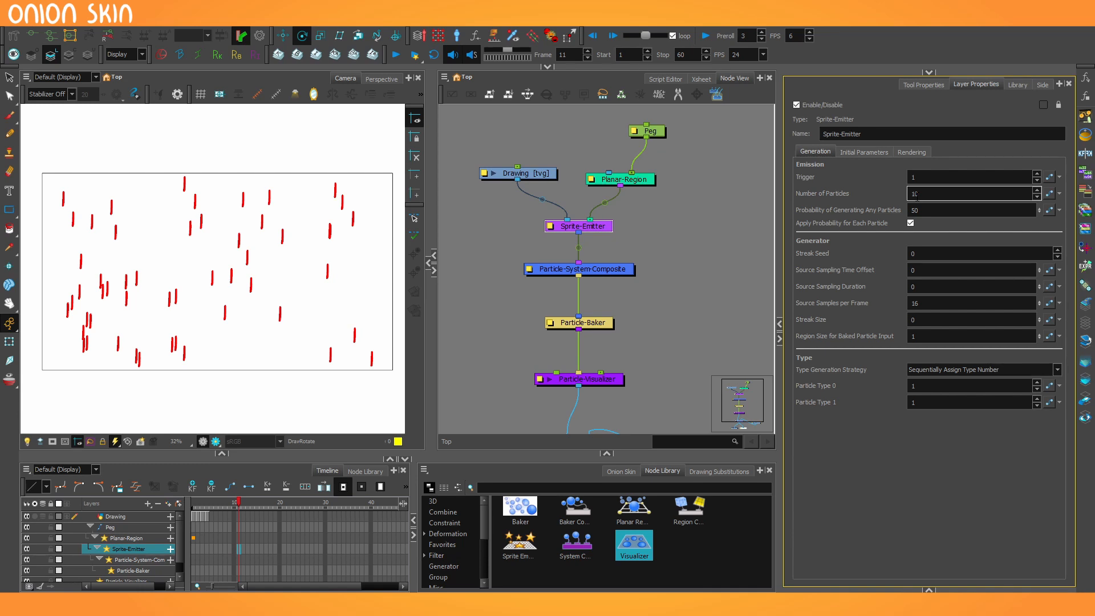
Step forward frame by frame from near the start of the timeline to examine how particles are emitted on each frame.
left_click(200, 505)
key("period")
key("period")
key("period")
key("period")
key("period")
key("period")
key("period")
key("period")
key("period")
key("period")
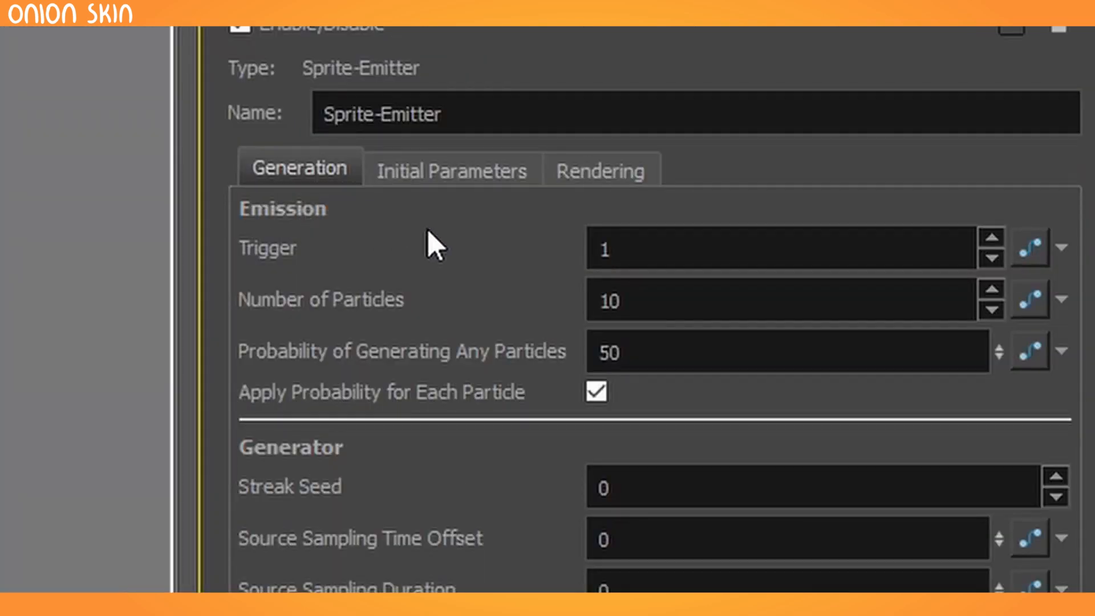
Try a Trigger value of 0 on the Sprite-Emitter, check it at frame 13 and restore the value to 1.
left_click(610, 251)
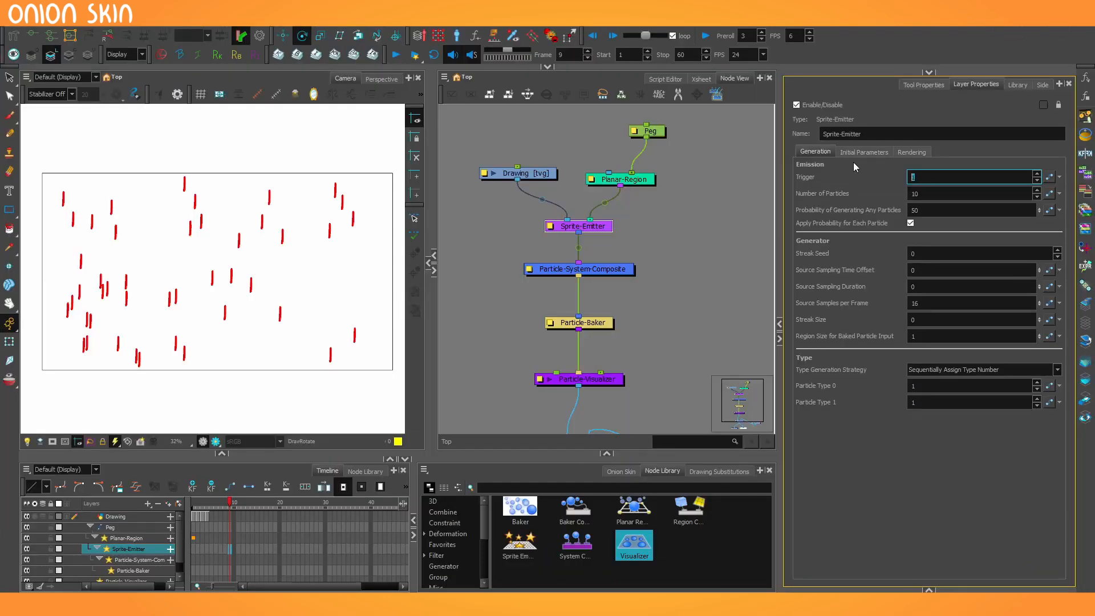
type("0")
key("Return")
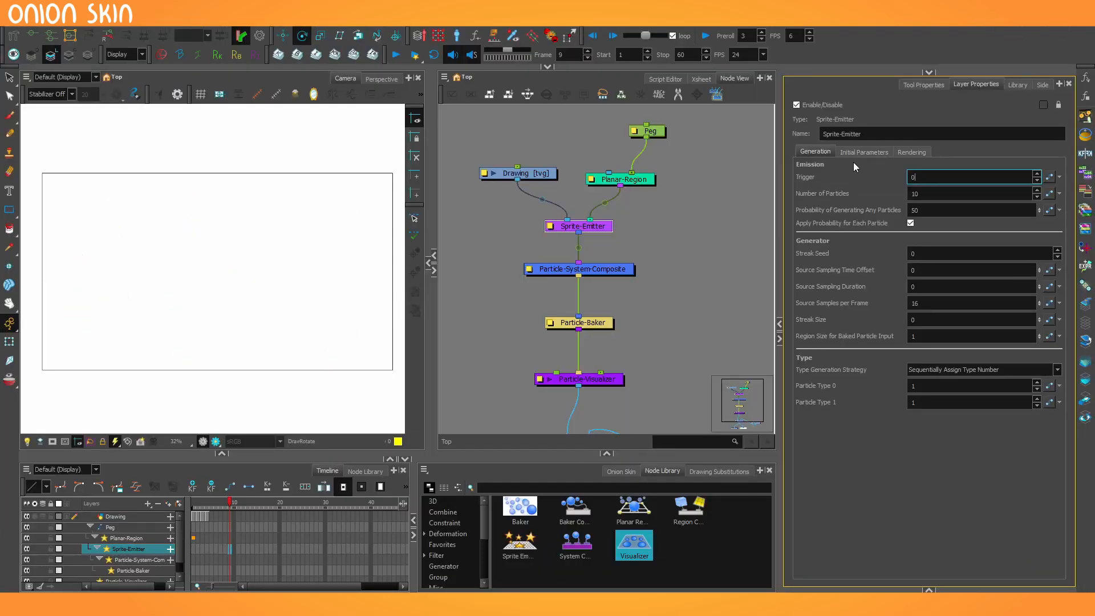
left_click(249, 506)
mouse_move(250, 506)
left_mouse_down()
mouse_move(204, 506)
mouse_move(247, 507)
left_mouse_up()
left_click(1036, 174)
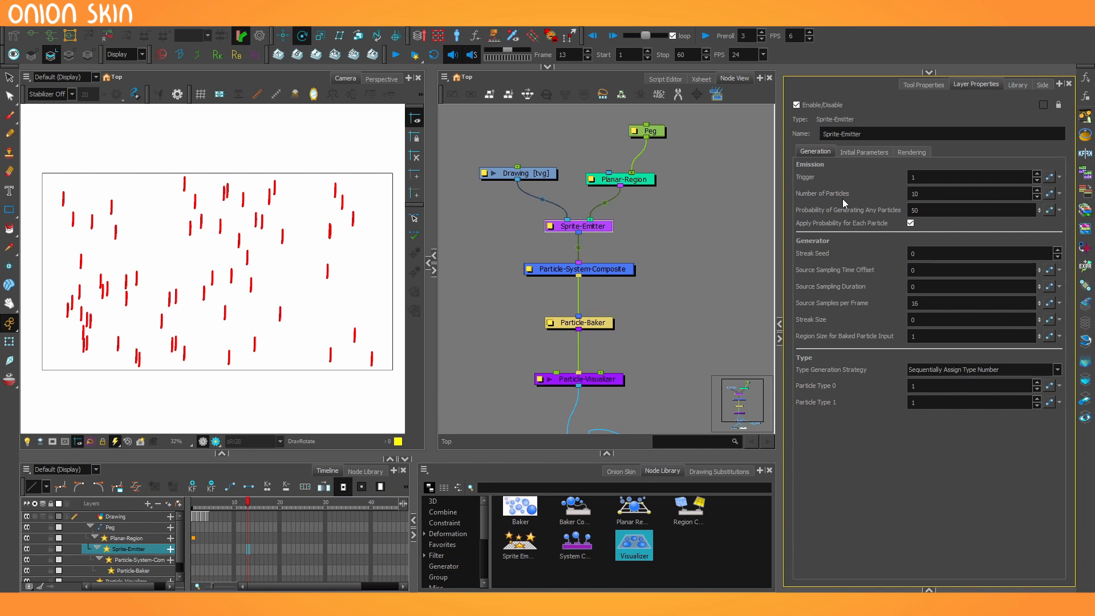
Review the Sprite-Emitter's Trigger setting and its sprite rendering settings, and return to the generation settings.
left_click(910, 178)
left_click(882, 226)
double_click(930, 172)
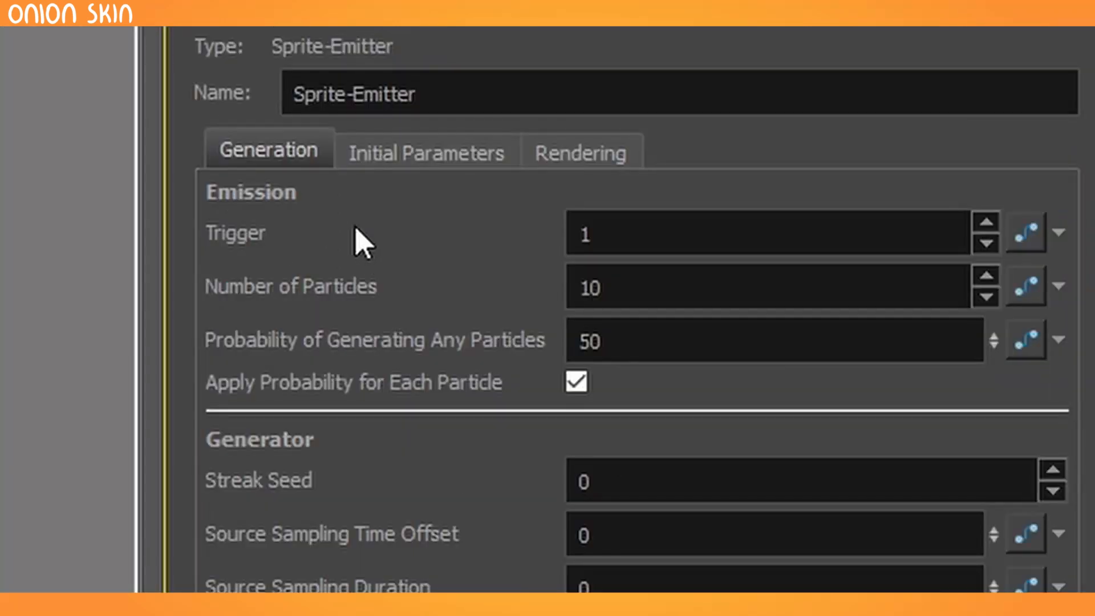
left_click(576, 149)
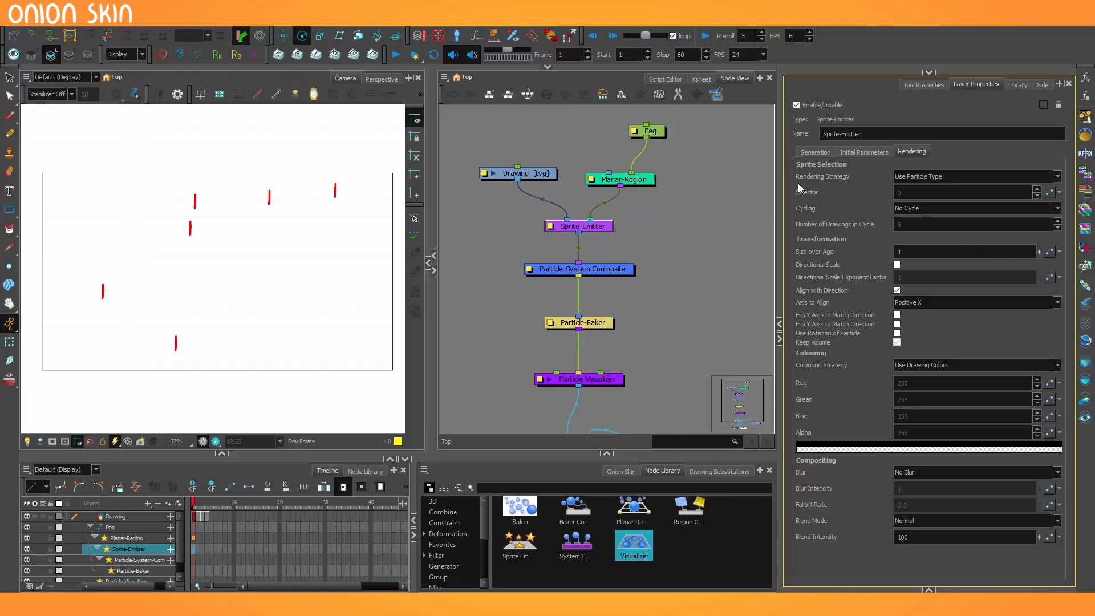
left_click(815, 152)
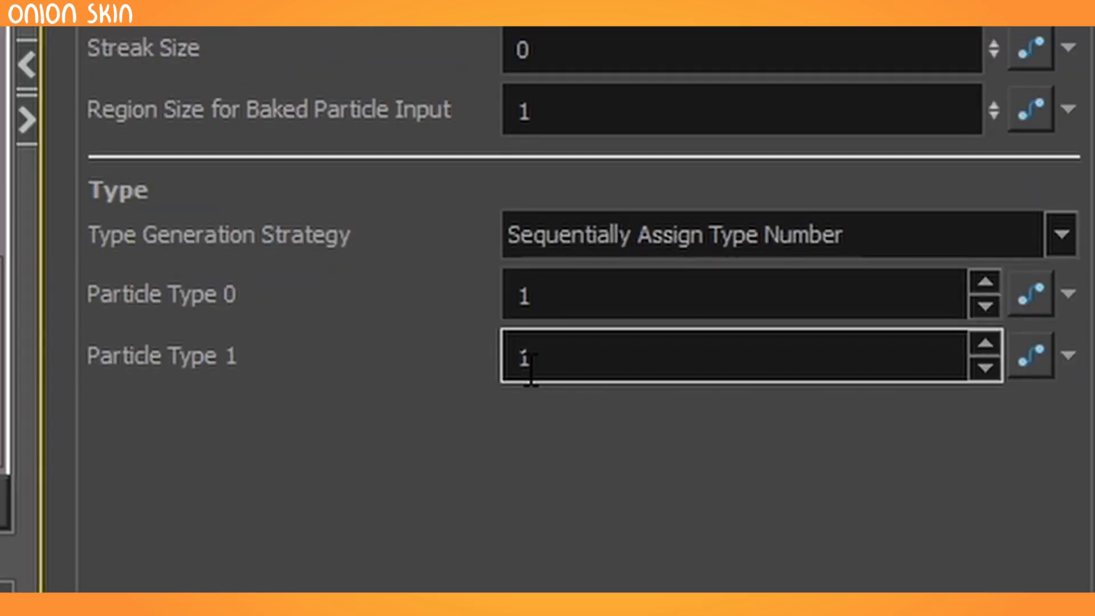
Set the Sprite-Emitter's Particle Type 1 to 4 and scrub to frame 14 to check the mix of numeral sprites.
double_click(530, 365)
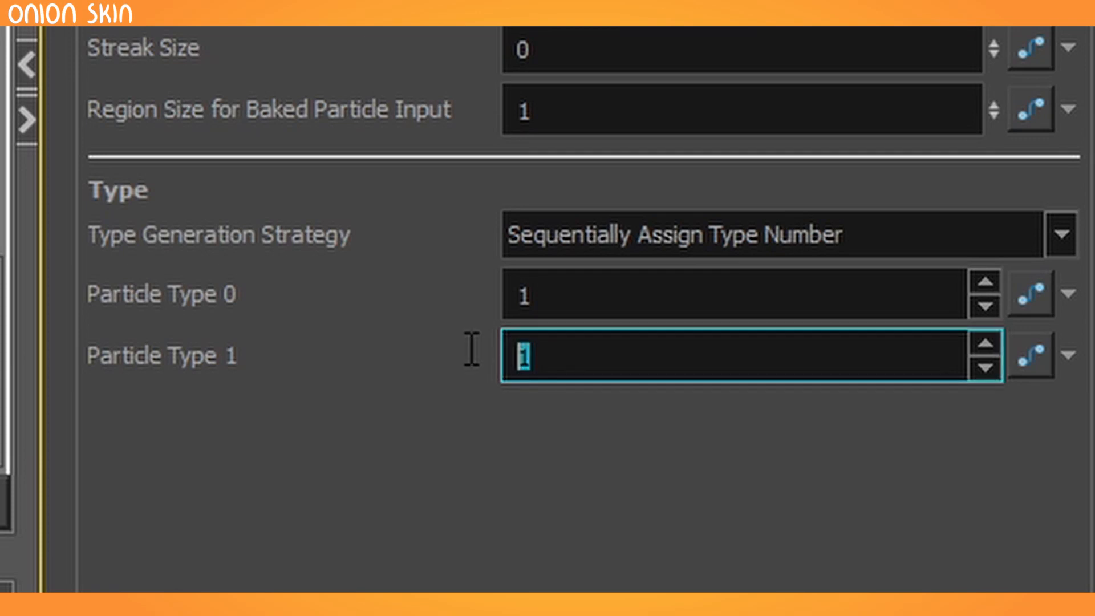
type("4")
key("Return")
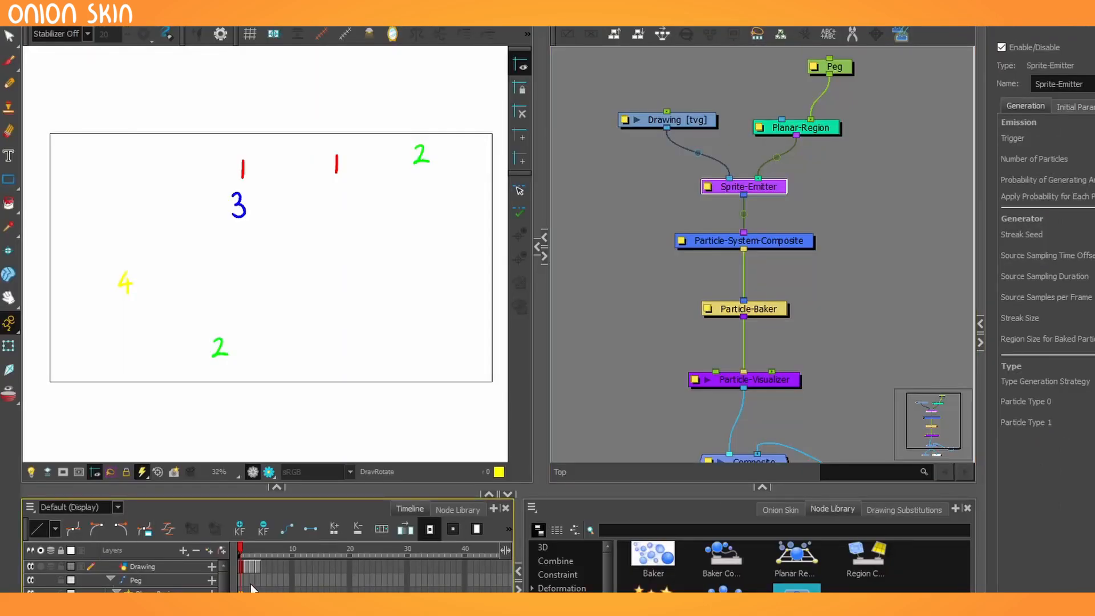
left_click_drag(242, 548, 323, 555)
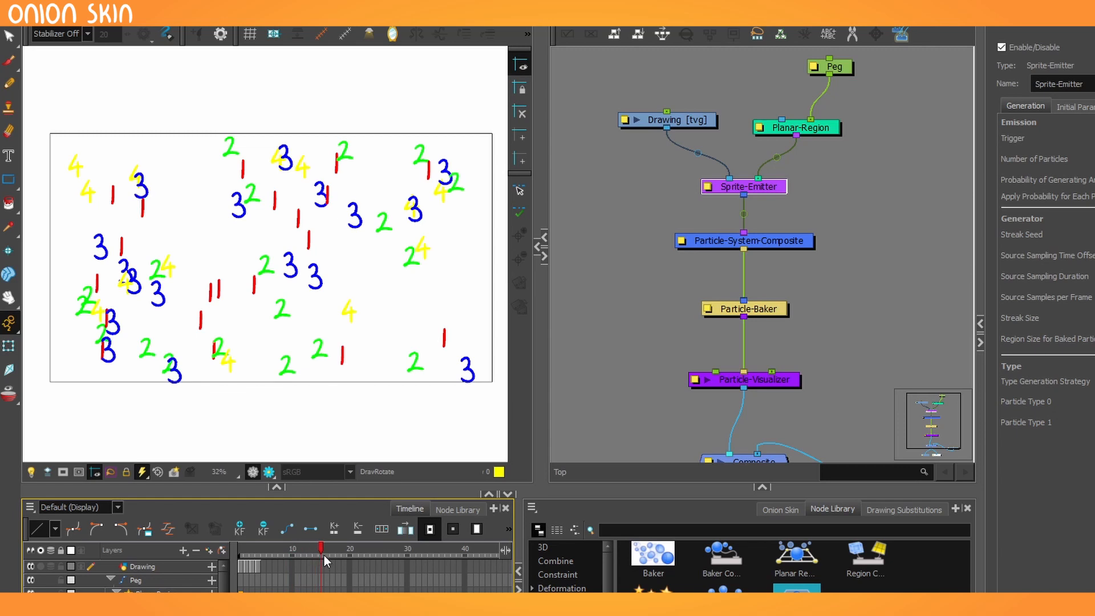
left_click(314, 549)
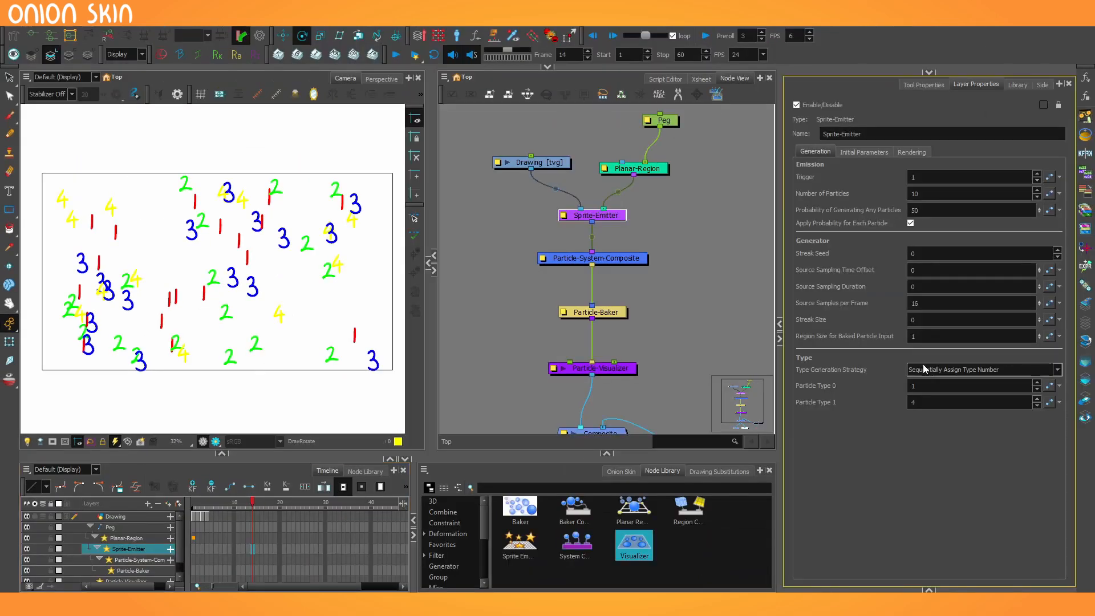
Try Randomly Assign Type Number as the type generation strategy, scrub through the frames and reopen the strategy choices to revert it.
left_click(925, 369)
left_click(946, 386)
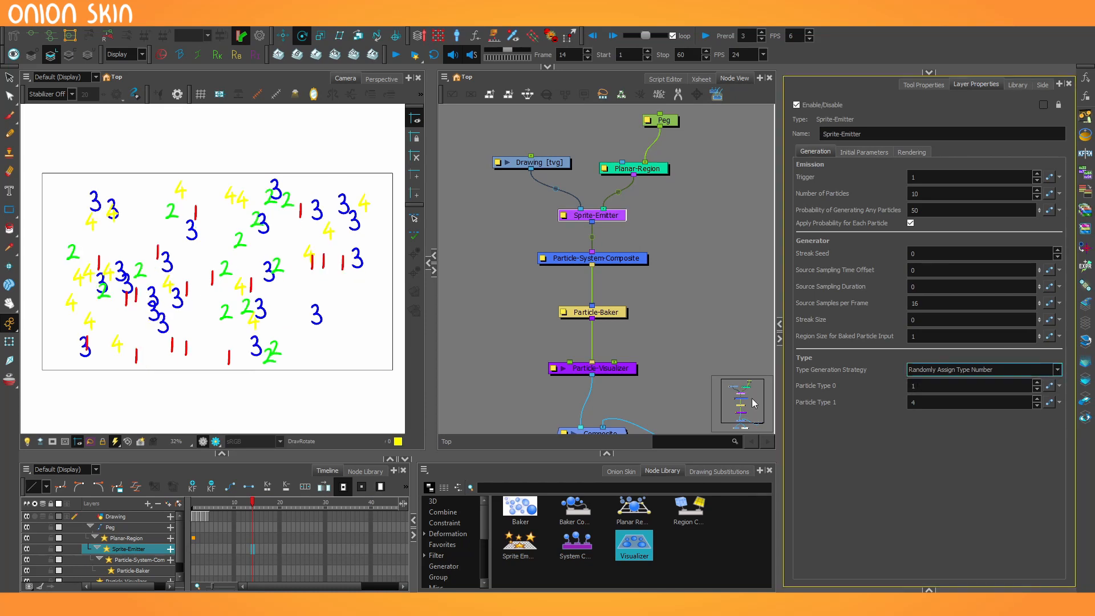
left_click_drag(255, 504, 278, 507)
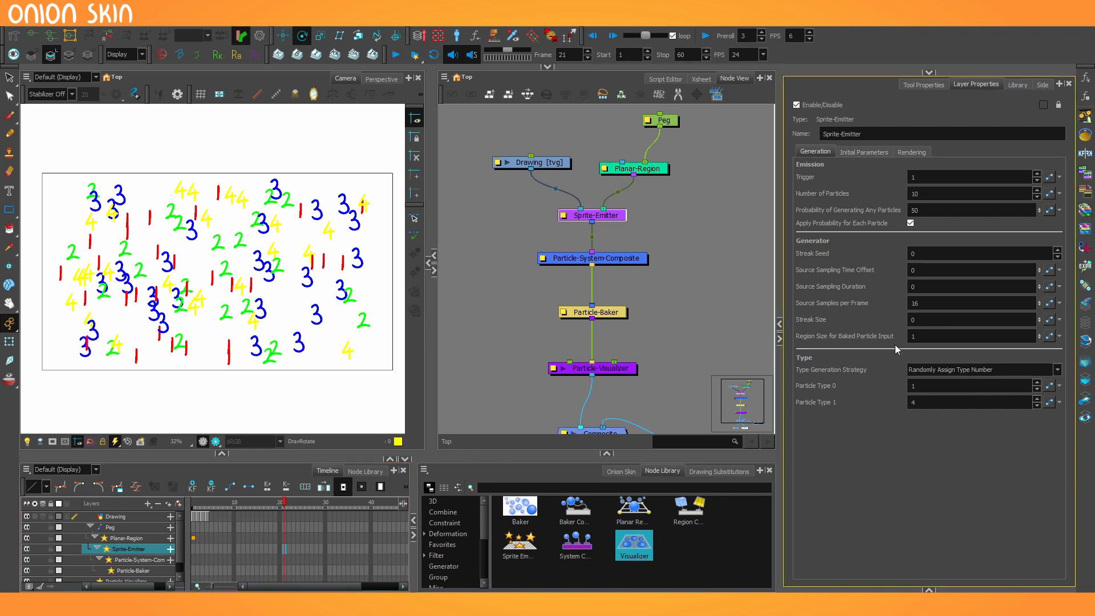
left_click(949, 370)
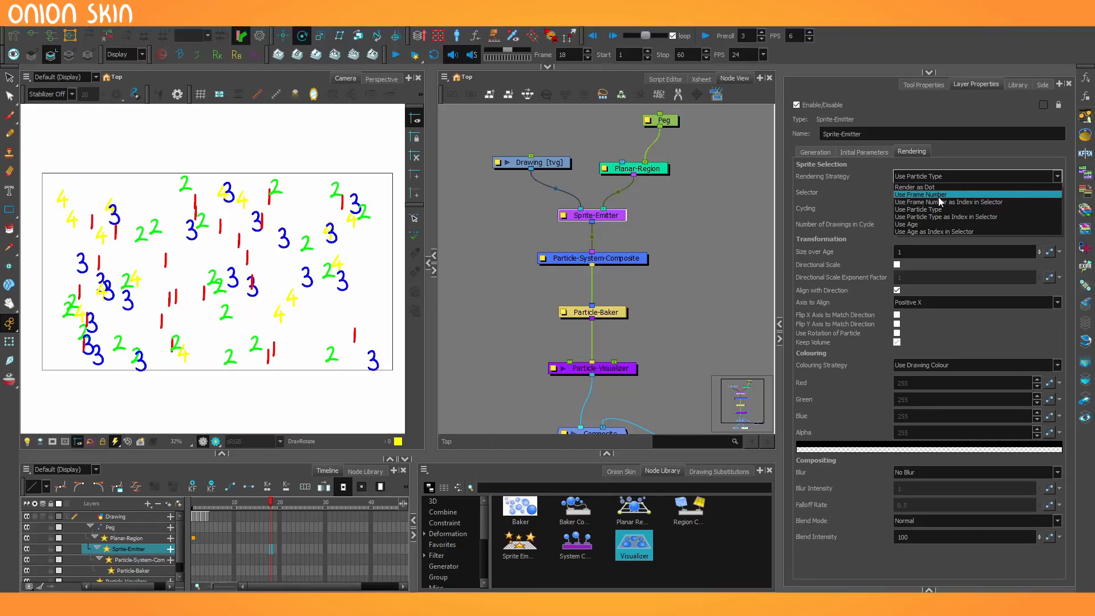
Set the emitter's Rendering Strategy to Use Frame Number and check the sprites from frame 1 through to frame 28.
left_click(623, 247)
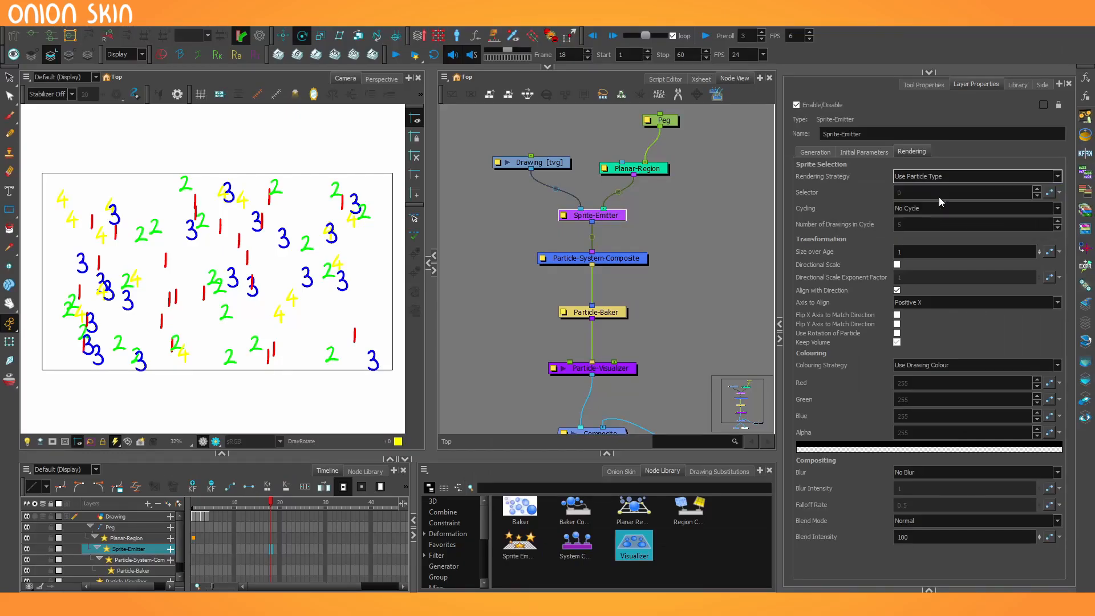
left_click(192, 504)
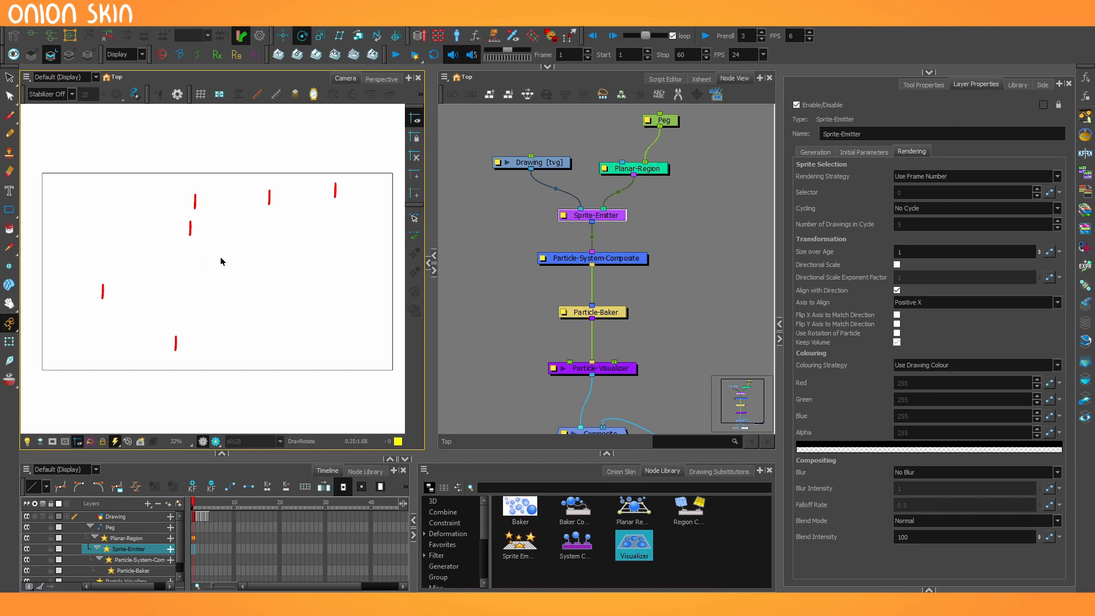
key("period")
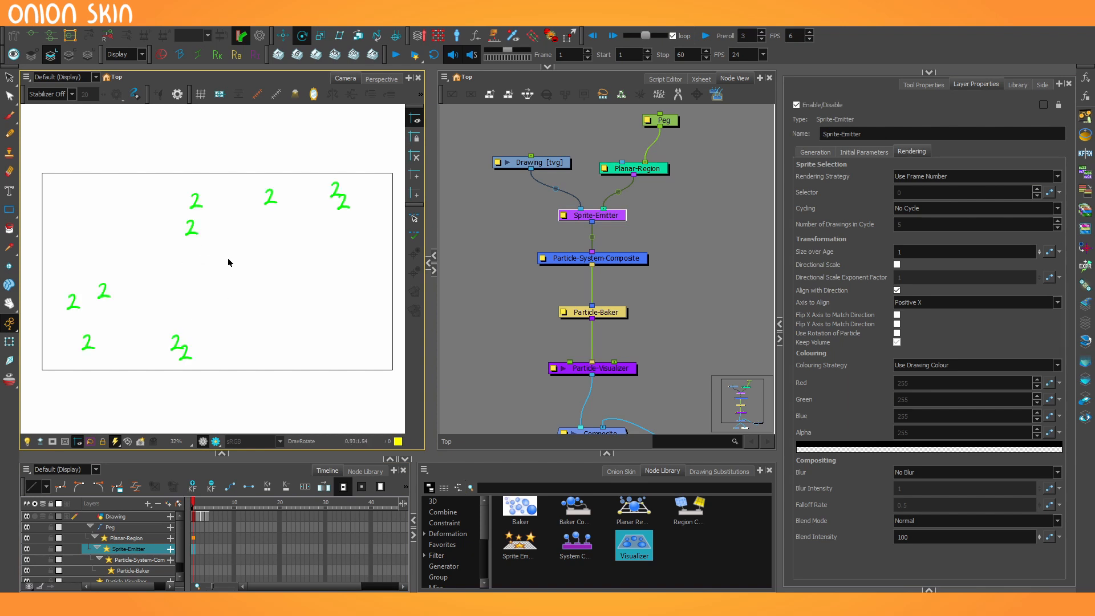
key("period")
key("period")
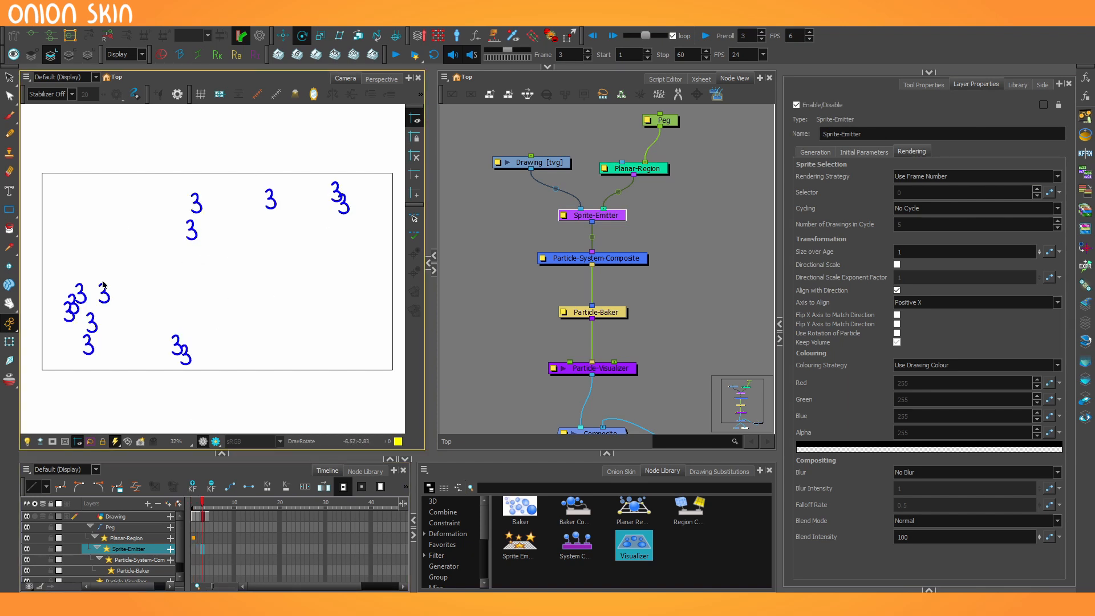
key("period")
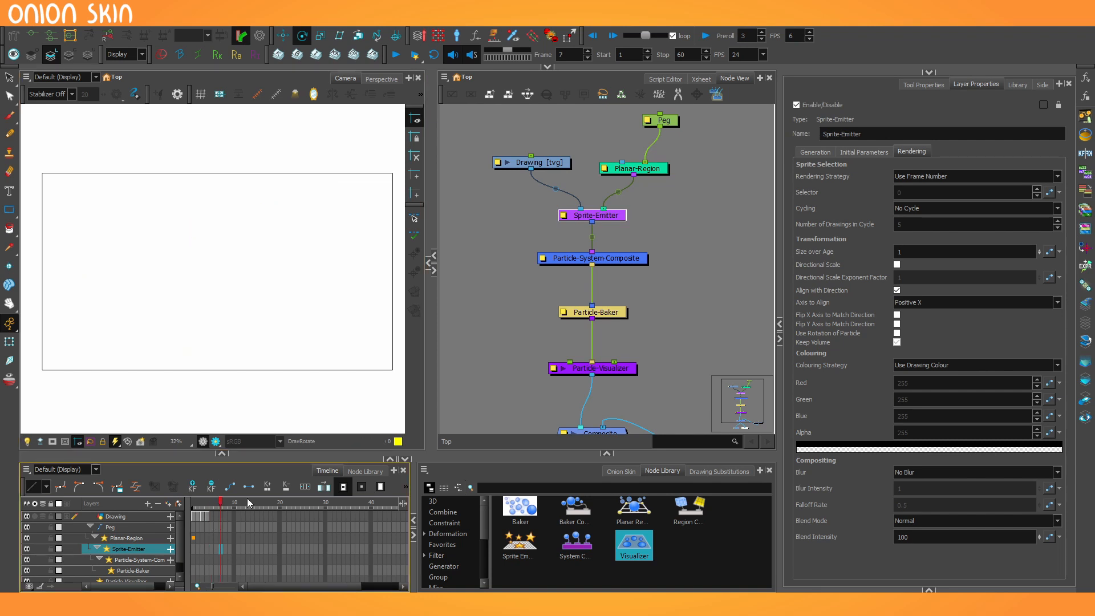
left_click(294, 502)
left_click_drag(293, 502, 319, 512)
Select the Drawing layer's cell at frame 30 and narrow the camera view to reveal the Drawing view beside it.
left_click(324, 517)
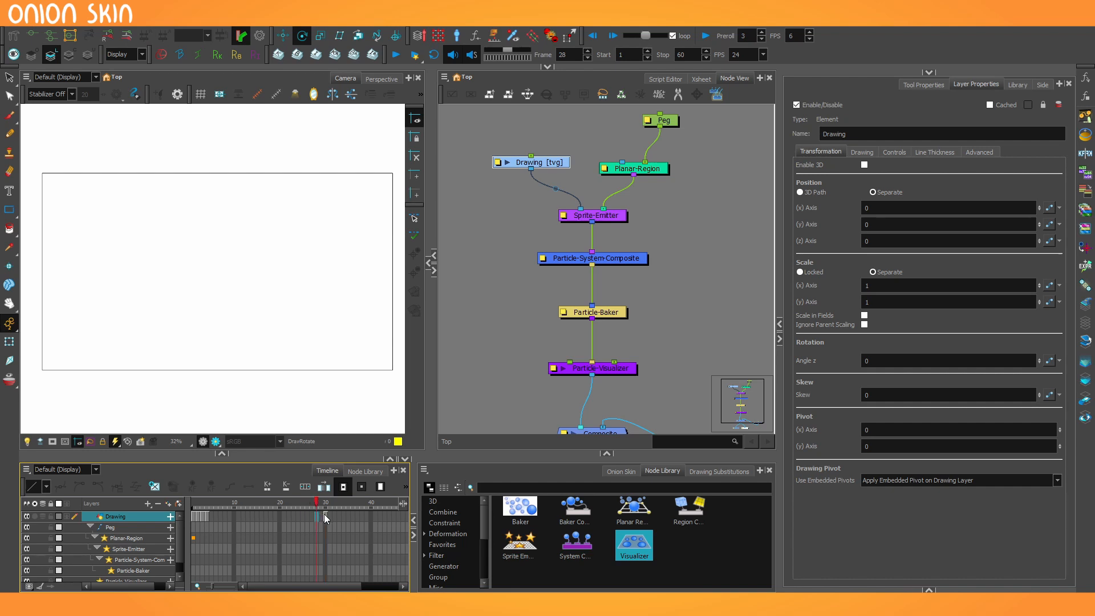
left_click(325, 516)
left_click(386, 422)
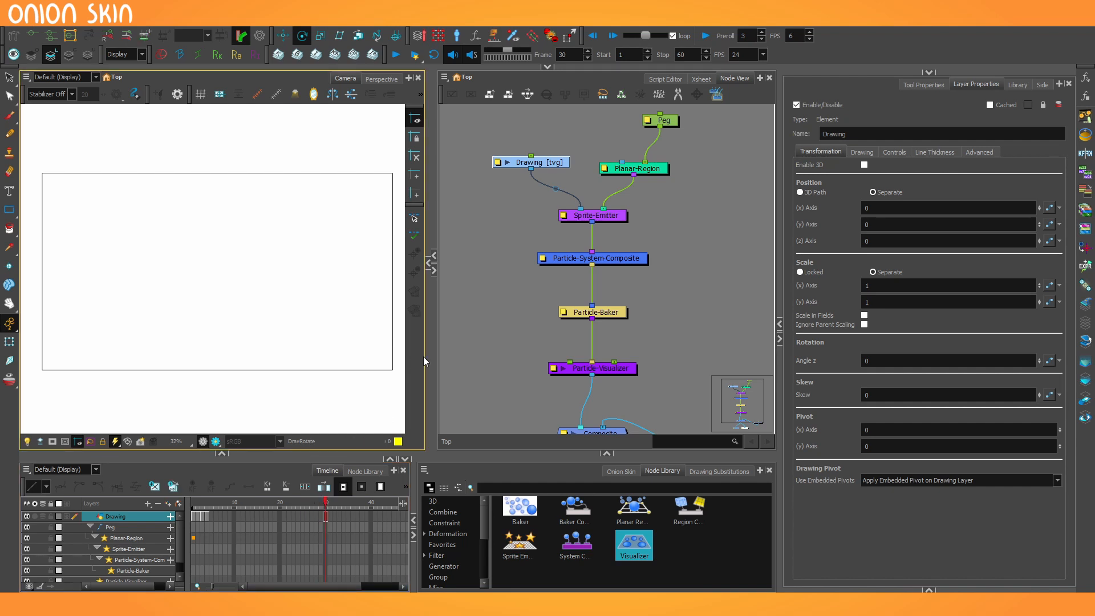
left_click_drag(430, 354, 176, 378)
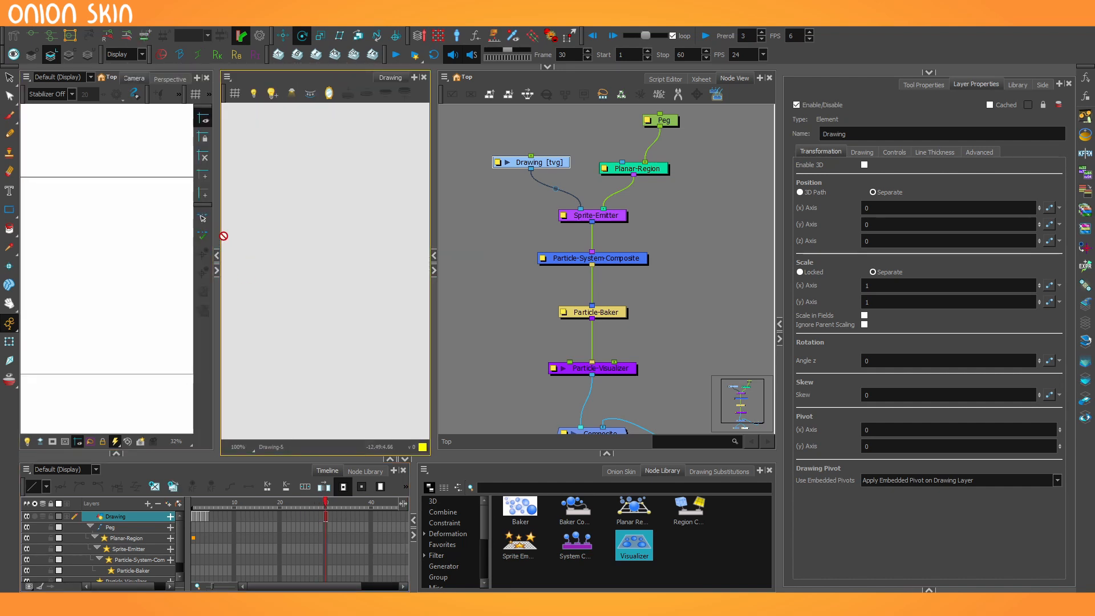
Brush the numeral 30 in black on frame 30 of the Drawing layer and restore the camera view's width.
left_click(90, 165)
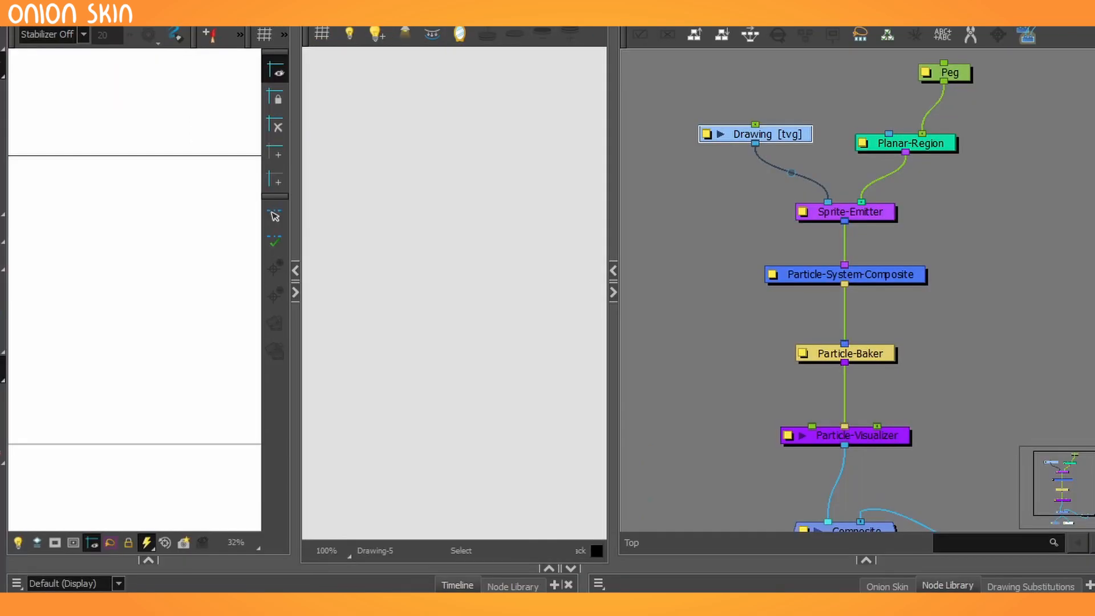
key("alt+b")
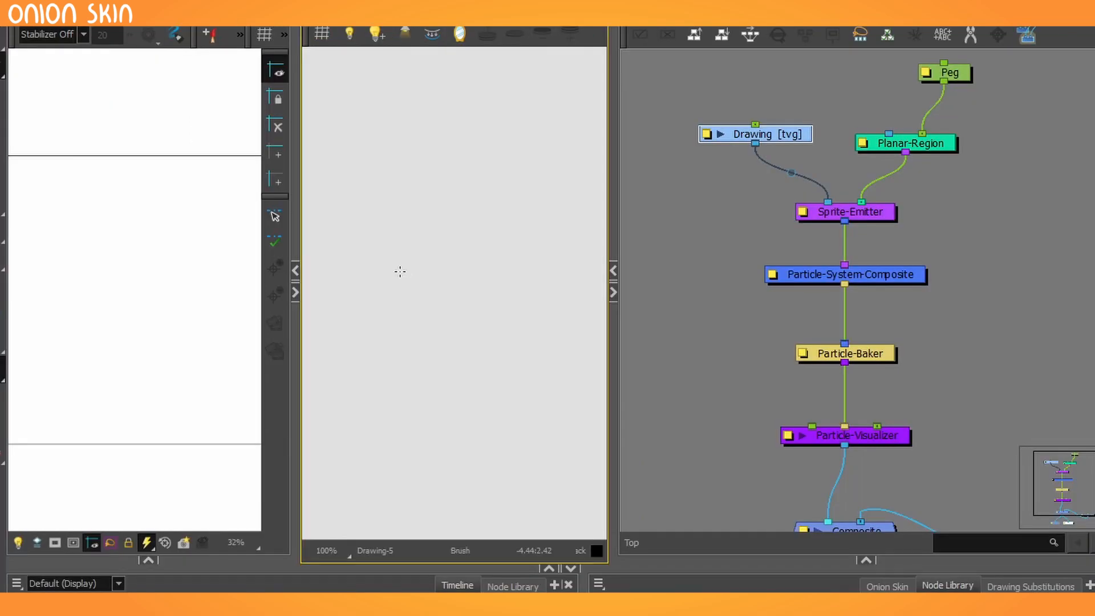
mouse_move(394, 266)
left_mouse_down()
mouse_move(415, 306)
mouse_move(422, 269)
left_mouse_up()
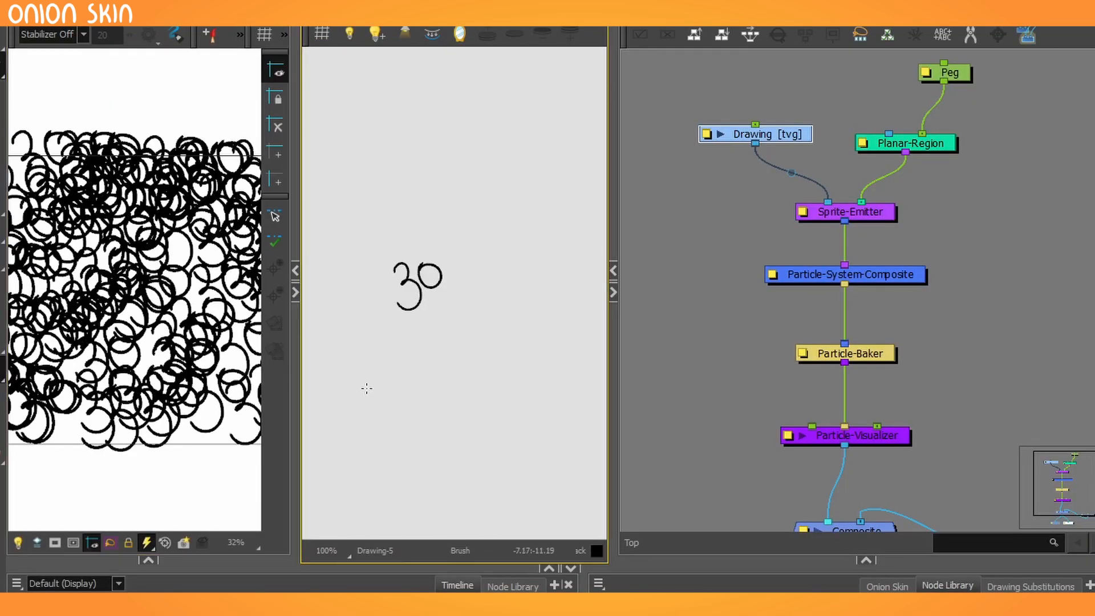
left_click_drag(297, 348, 710, 414)
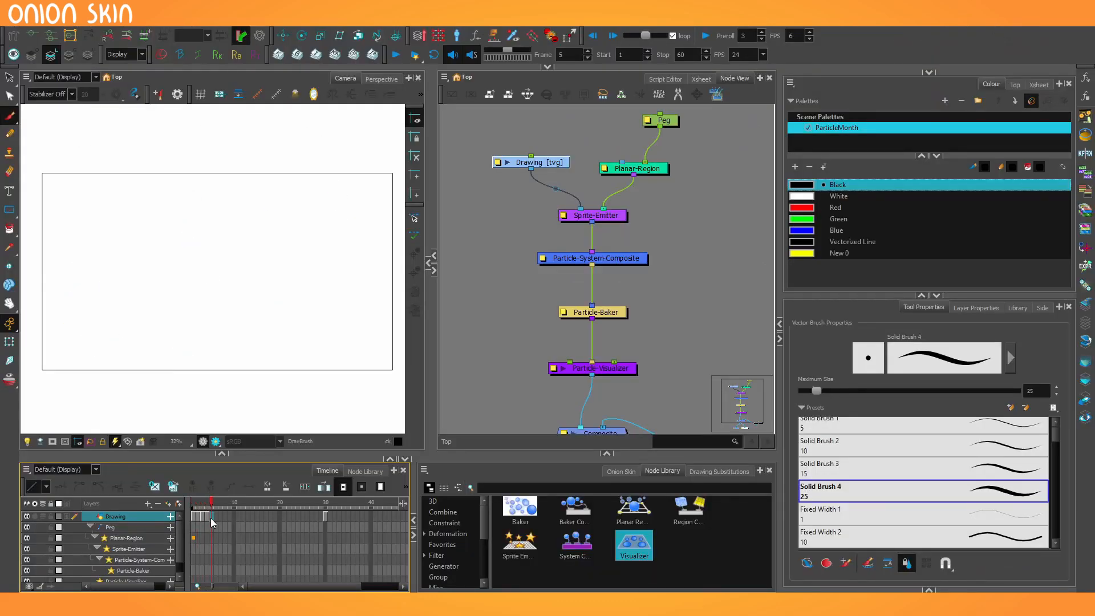
Check the emitted sprites on frame 30 and a few frames after it.
left_click(323, 519)
left_click(344, 520)
left_click(326, 520)
Set the Sprite-Emitter's Rendering Strategy to Use Age and scrub the timeline back to frame 1.
double_click(595, 215)
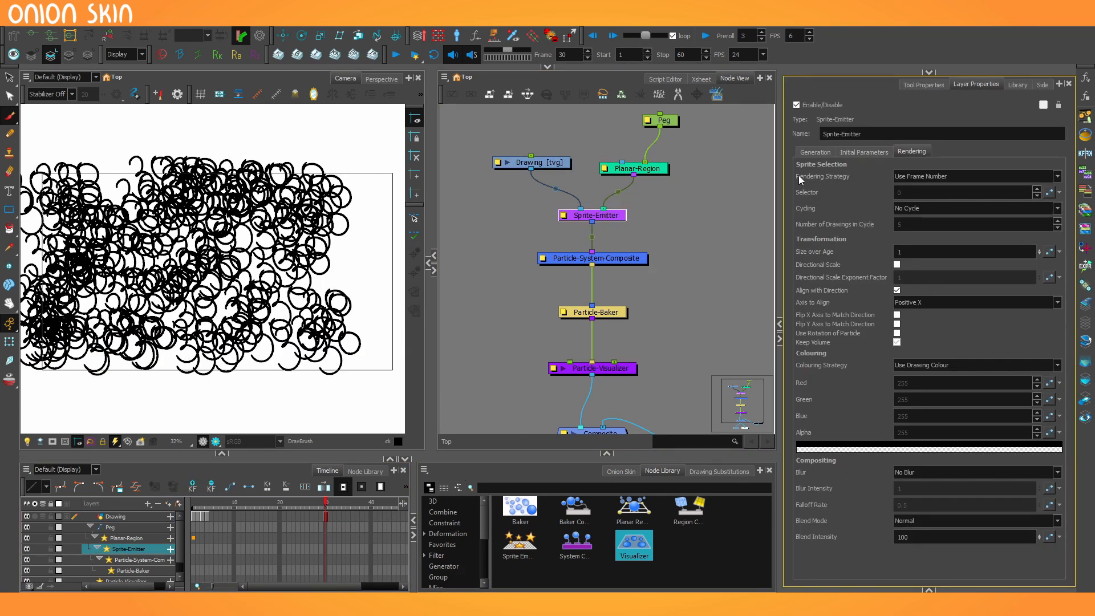
left_click(916, 176)
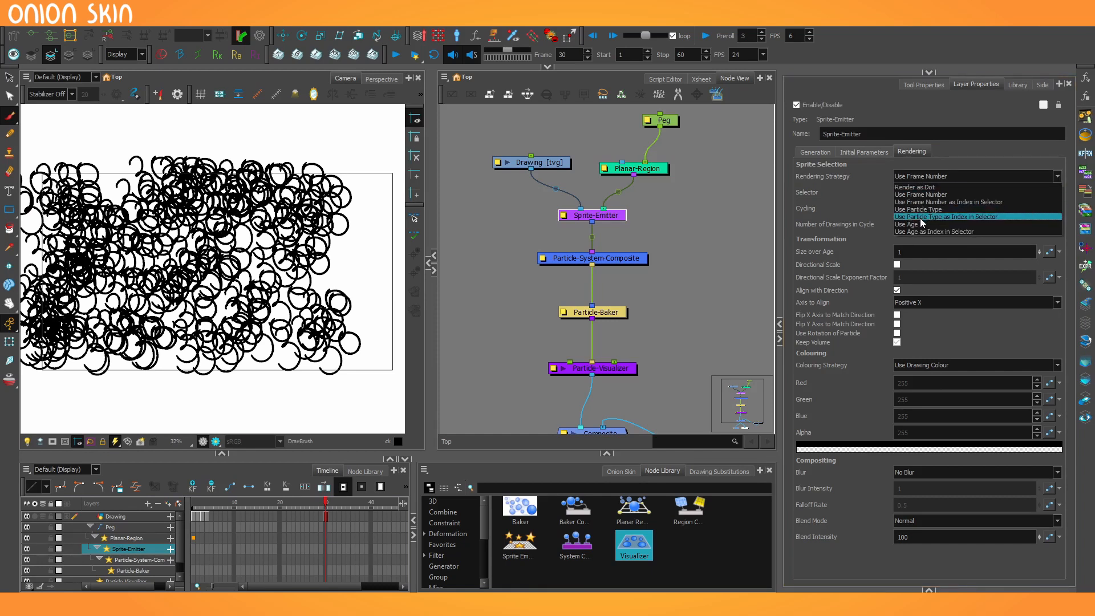
left_click(919, 209)
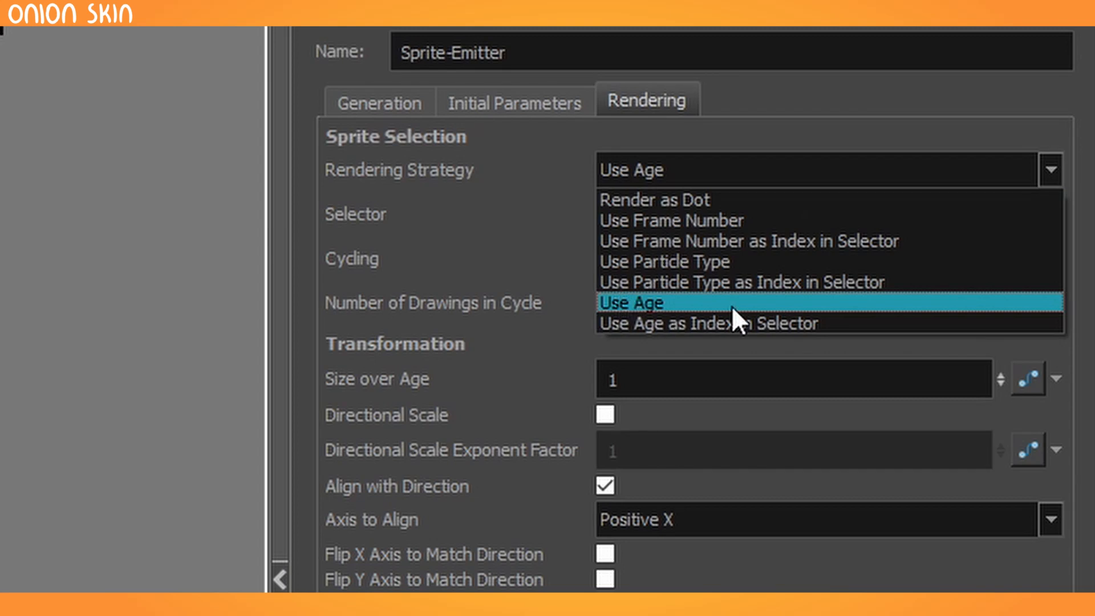
left_click(731, 306)
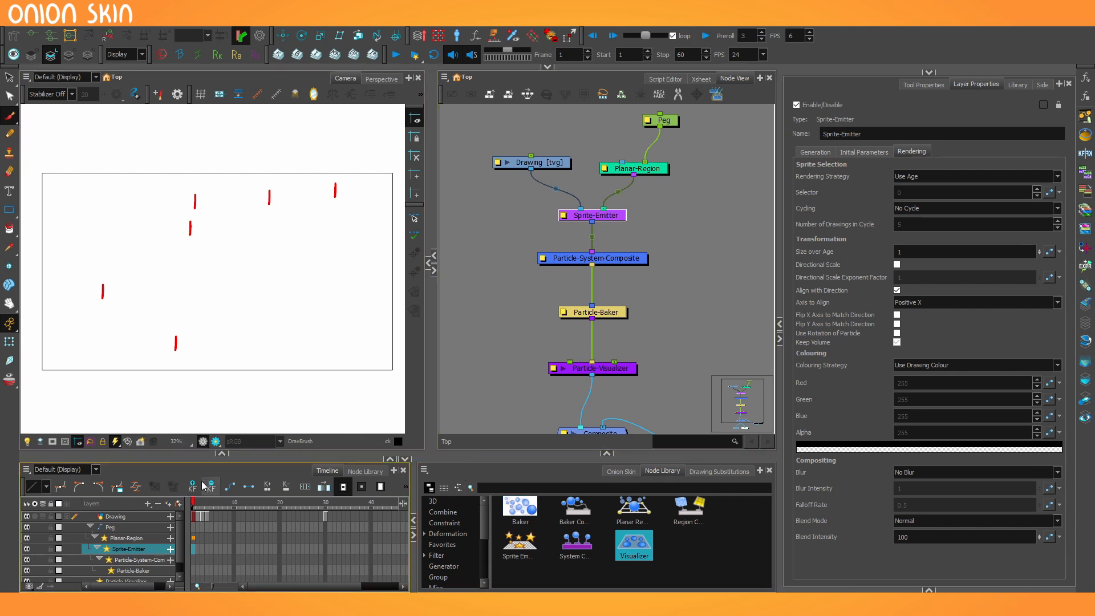
mouse_move(194, 506)
left_mouse_down()
mouse_move(270, 509)
mouse_move(213, 512)
mouse_move(395, 537)
mouse_move(182, 506)
left_mouse_up()
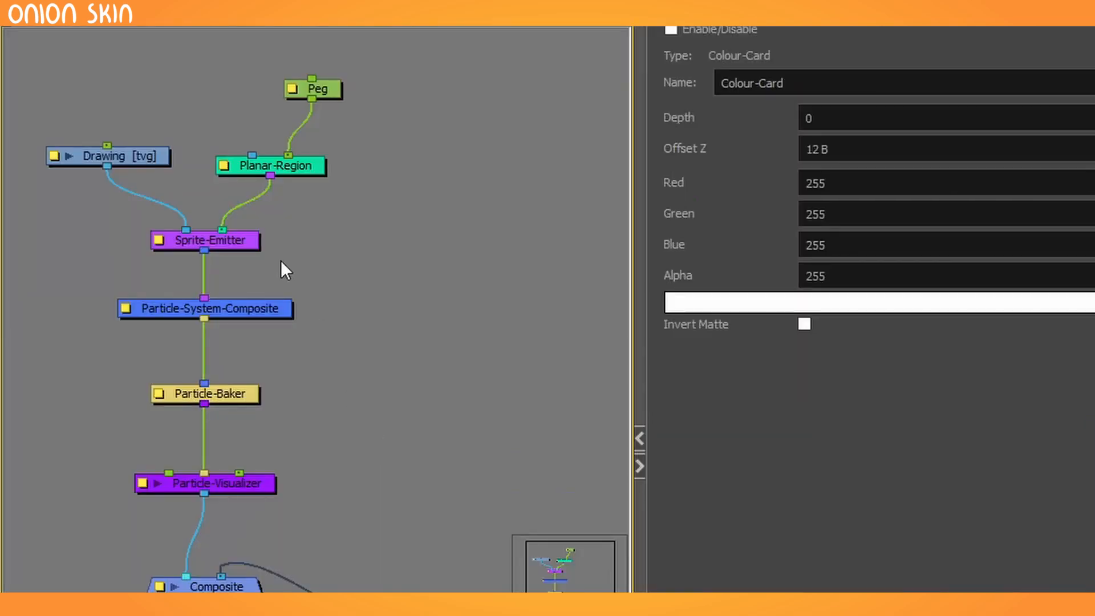
Set the Sprite-Emitter's Rendering Strategy to Render as Dot and deselect the node.
left_click(245, 240)
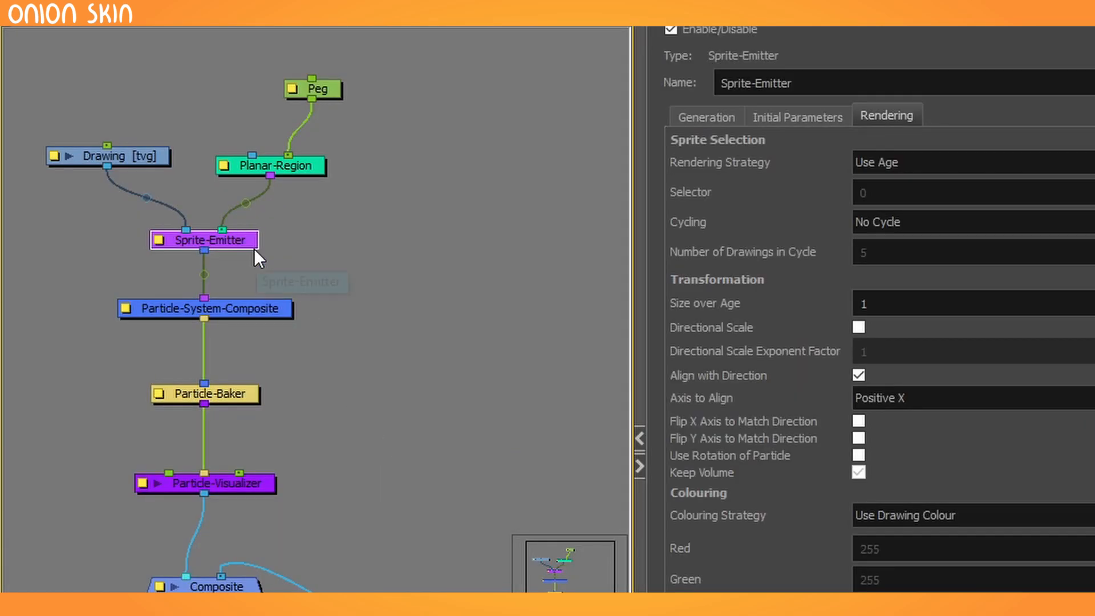
left_click(885, 168)
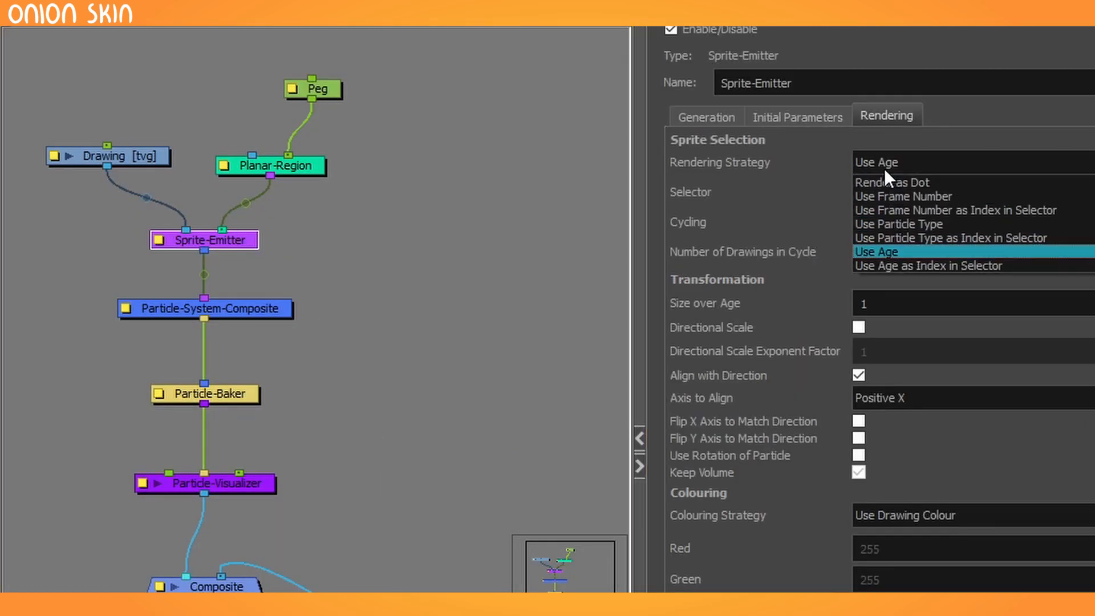
left_click(938, 181)
left_click(745, 249)
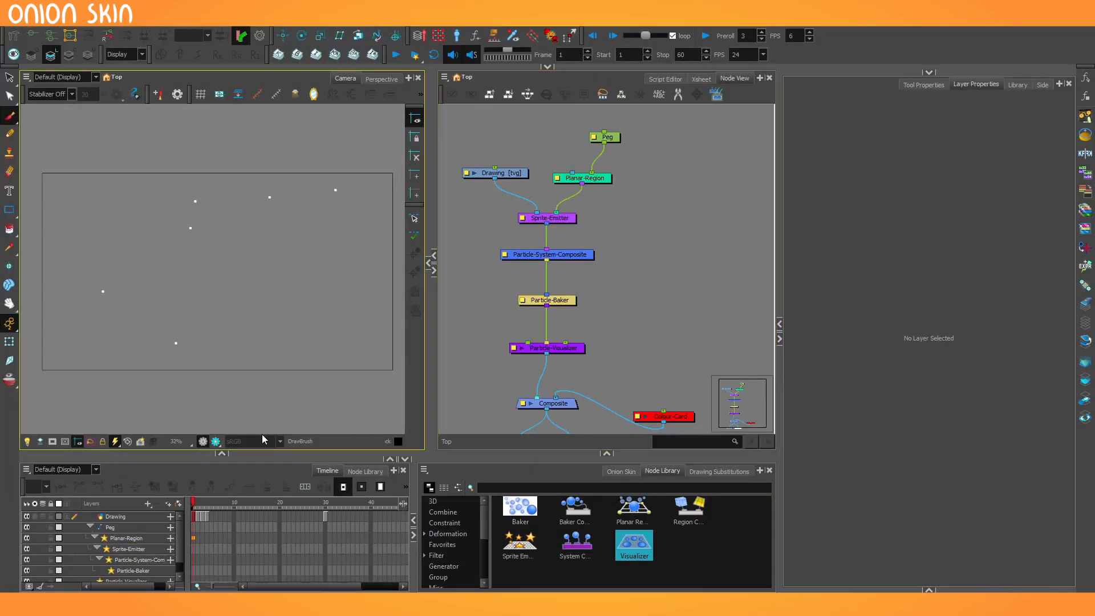
Play back the dot particles through the scene and review the Sprite-Emitter's Rendering Strategy choices.
left_click(215, 442)
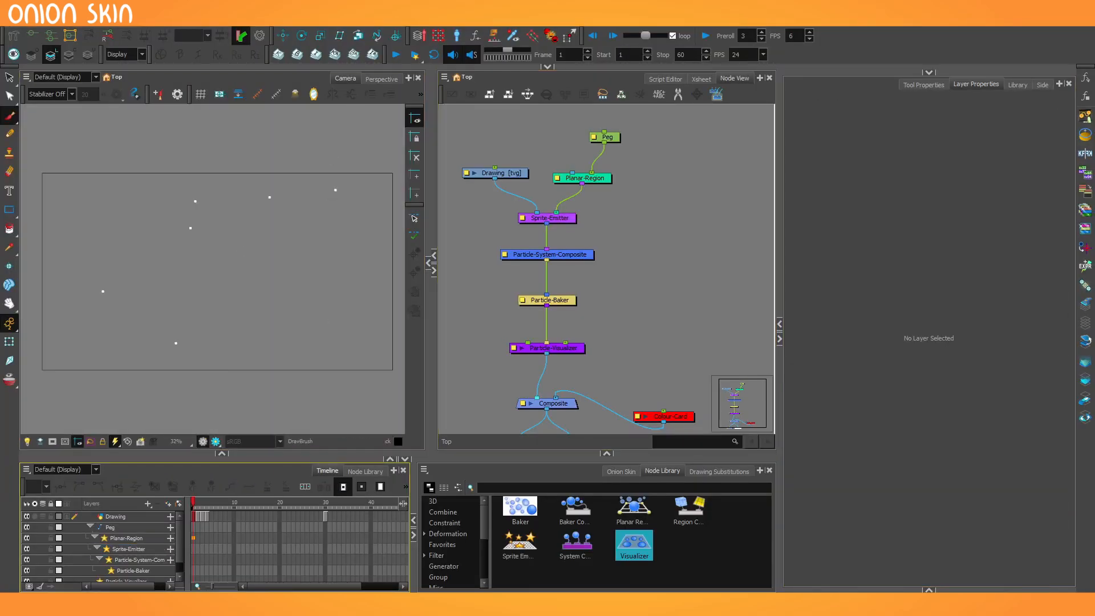
mouse_move(194, 503)
left_mouse_down()
mouse_move(234, 509)
mouse_move(207, 509)
left_mouse_up()
key("Return")
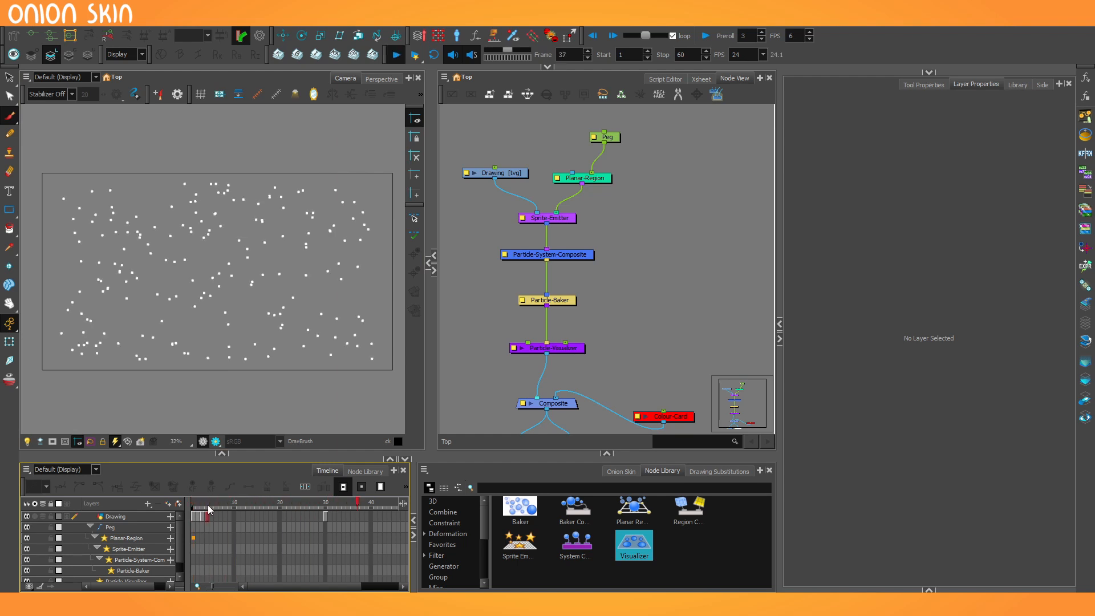
key("Return")
left_click(208, 507)
key("Return")
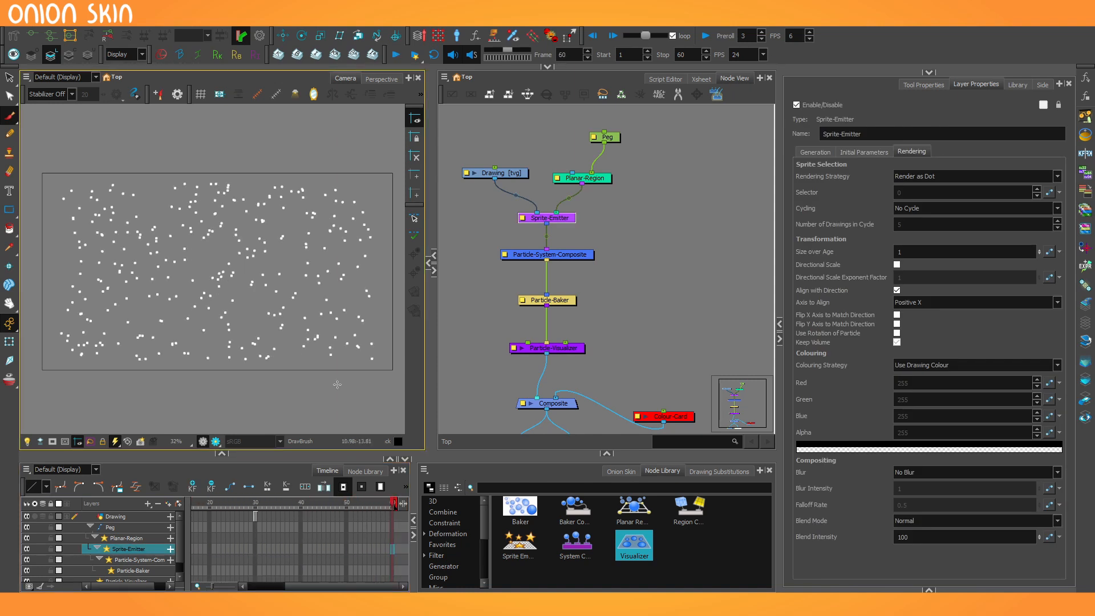
left_click(898, 176)
left_click(876, 177)
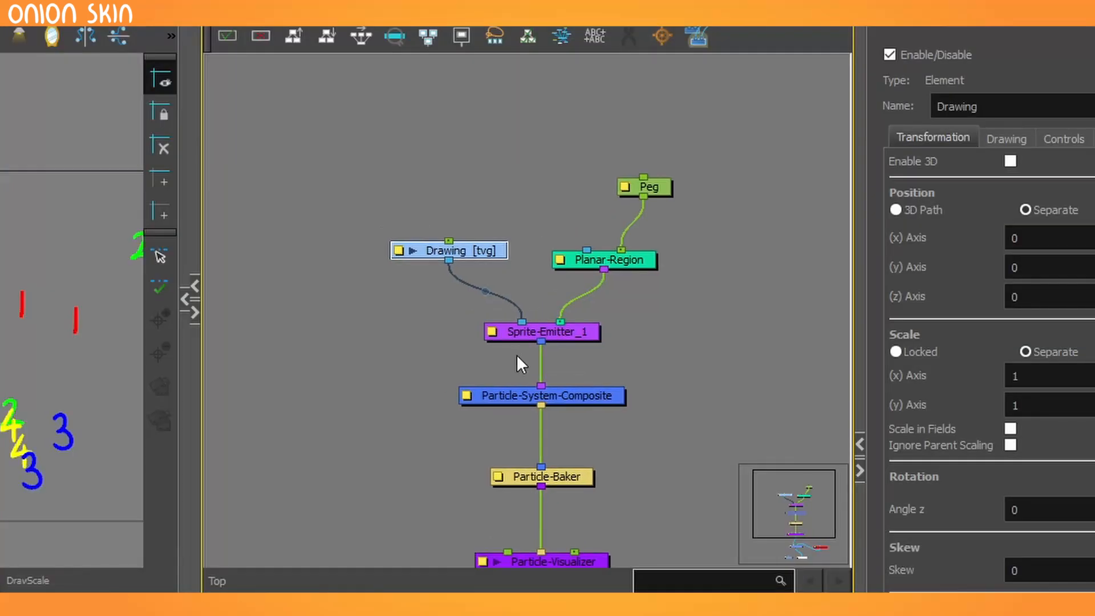
Detach the numeral Drawing node, add a new vector drawing layer and connect it to Sprite-Emitter_1.
scroll(516, 355, "up", 3)
mouse_move(420, 255)
left_mouse_down()
mouse_move(420, 316)
mouse_move(563, 284)
left_mouse_up()
left_click(512, 273)
key("ctrl+r")
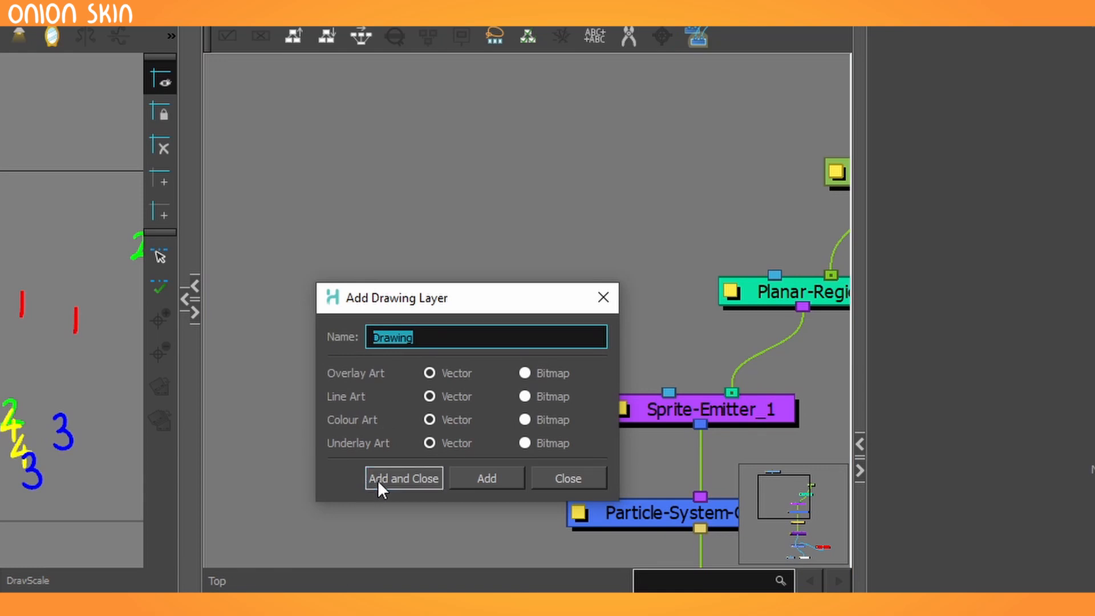
left_click(379, 480)
left_click_drag(532, 318, 669, 393)
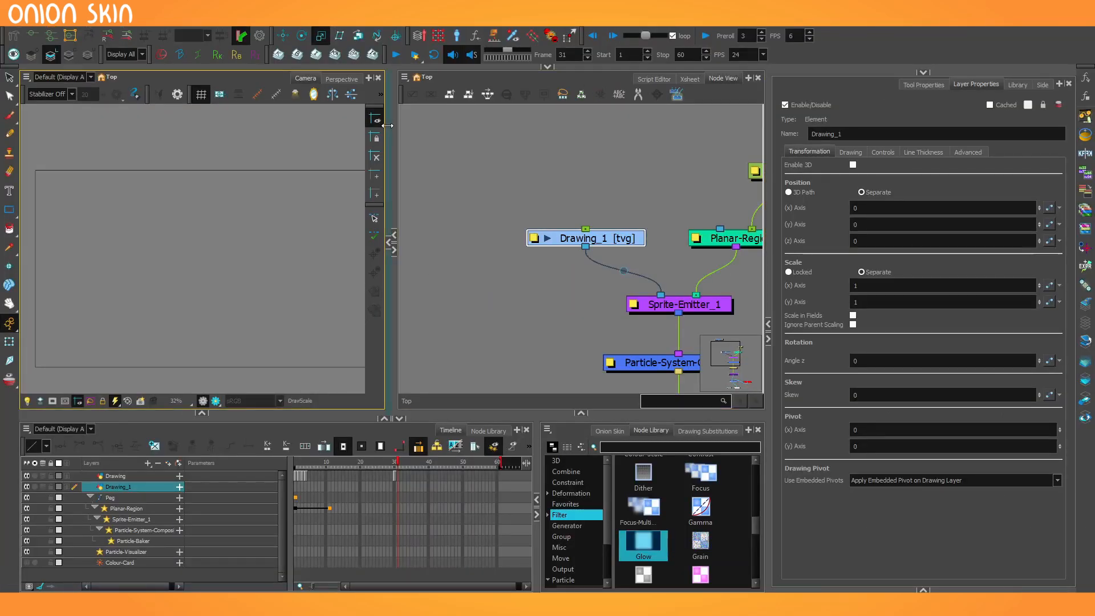
Bring up the Drawing view in place of the camera view and create an empty drawing on frame 1 of Drawing_1.
left_click_drag(388, 125, 247, 117)
left_click_drag(218, 172, 24, 97)
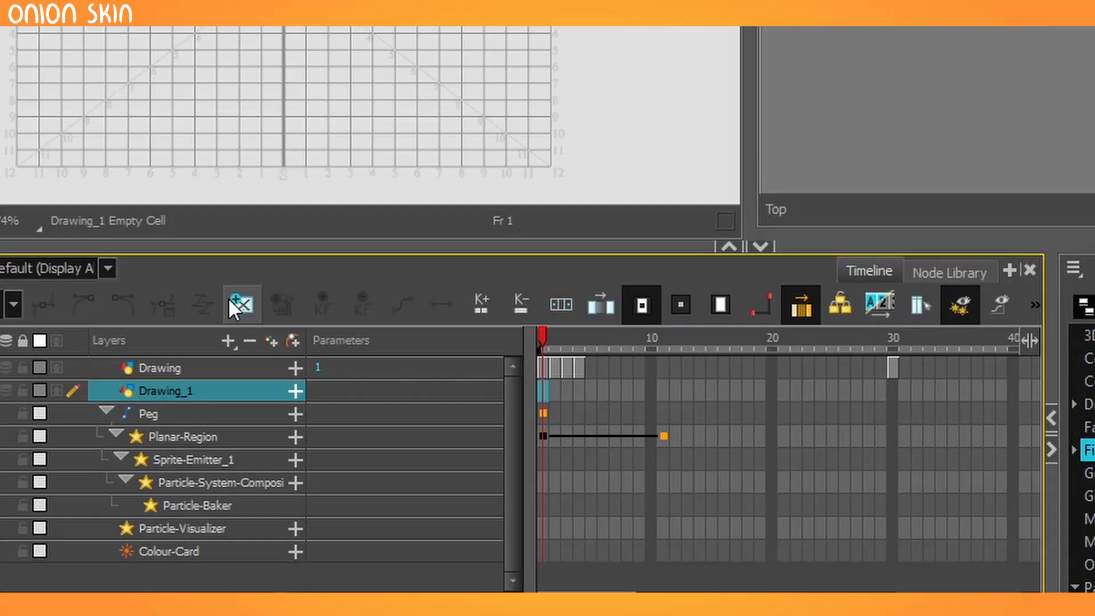
left_click(156, 446)
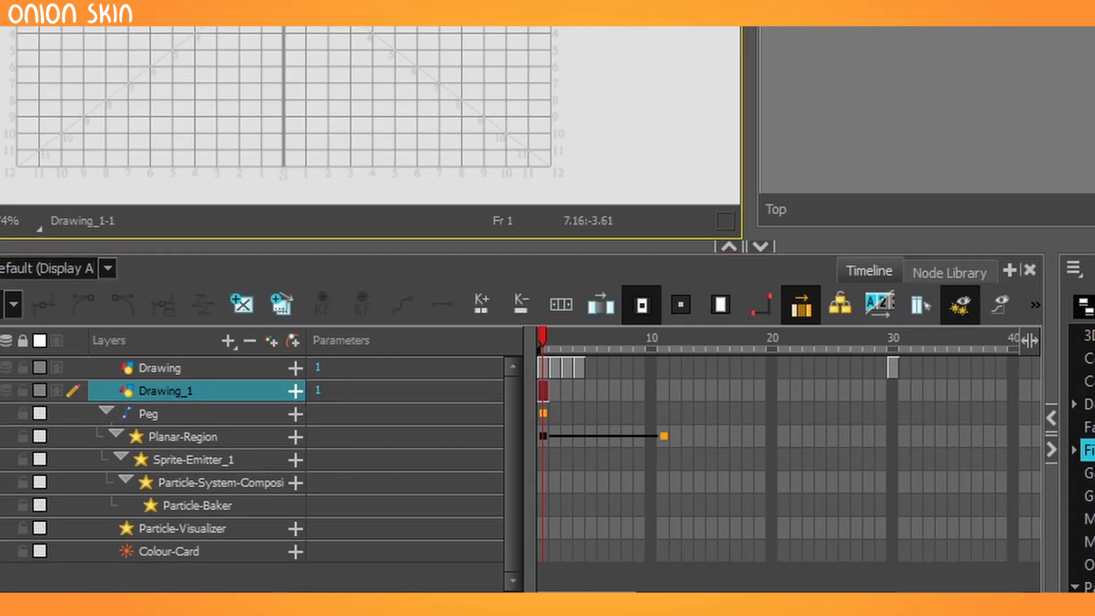
Try to paint a black dot at the grid centre on frame 1 of Drawing_1 with the brush.
scroll(203, 293, "up", 2)
scroll(249, 149, "down", 2)
scroll(197, 236, "up", 2)
left_click(9, 116)
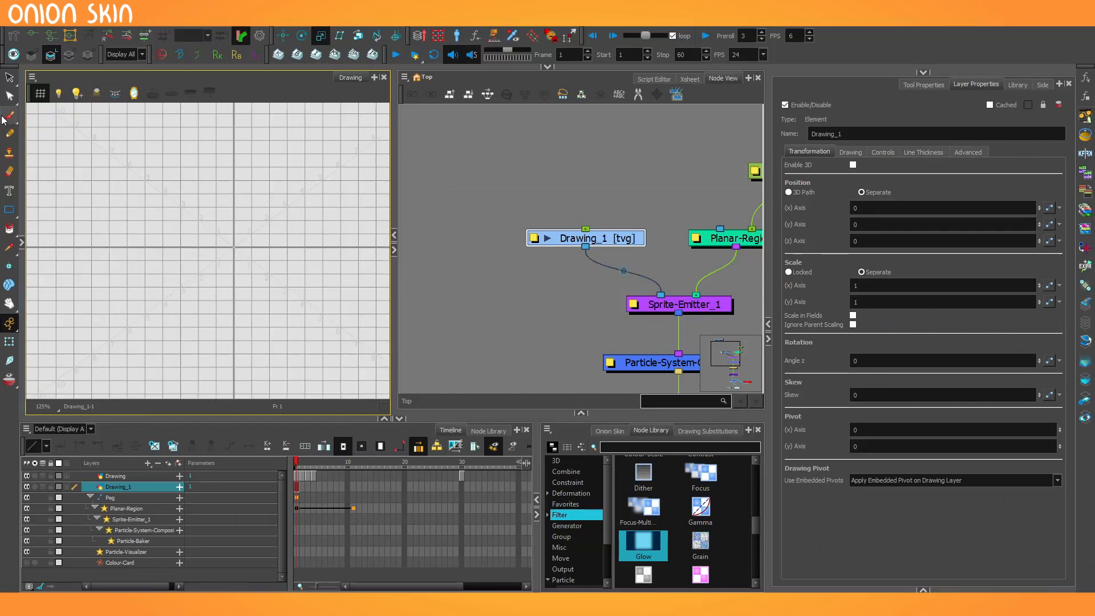
scroll(147, 168, "down", 2)
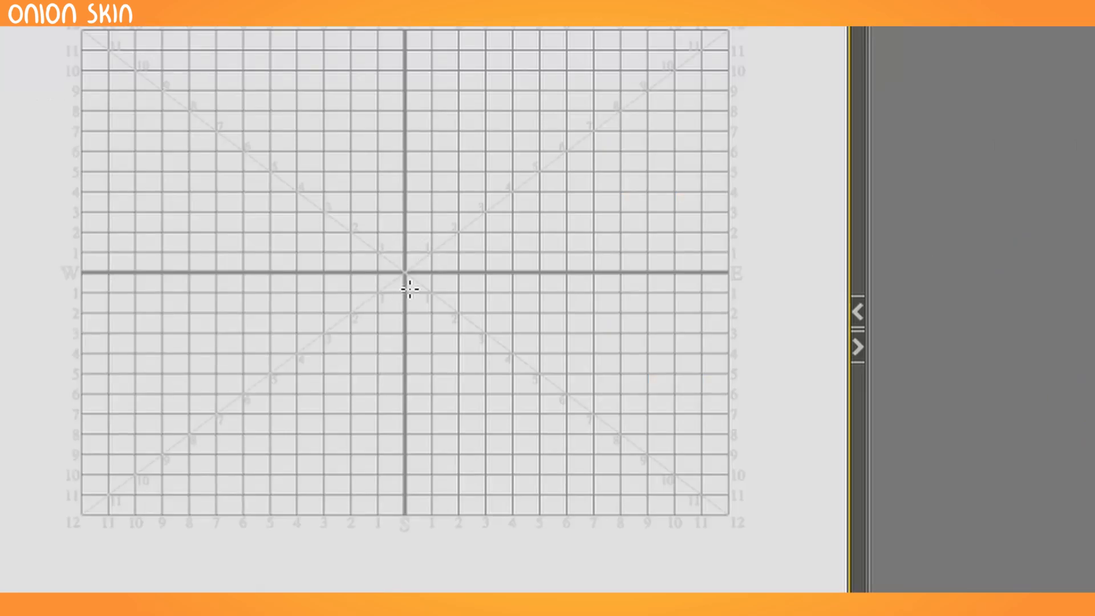
scroll(204, 221, "up", 8)
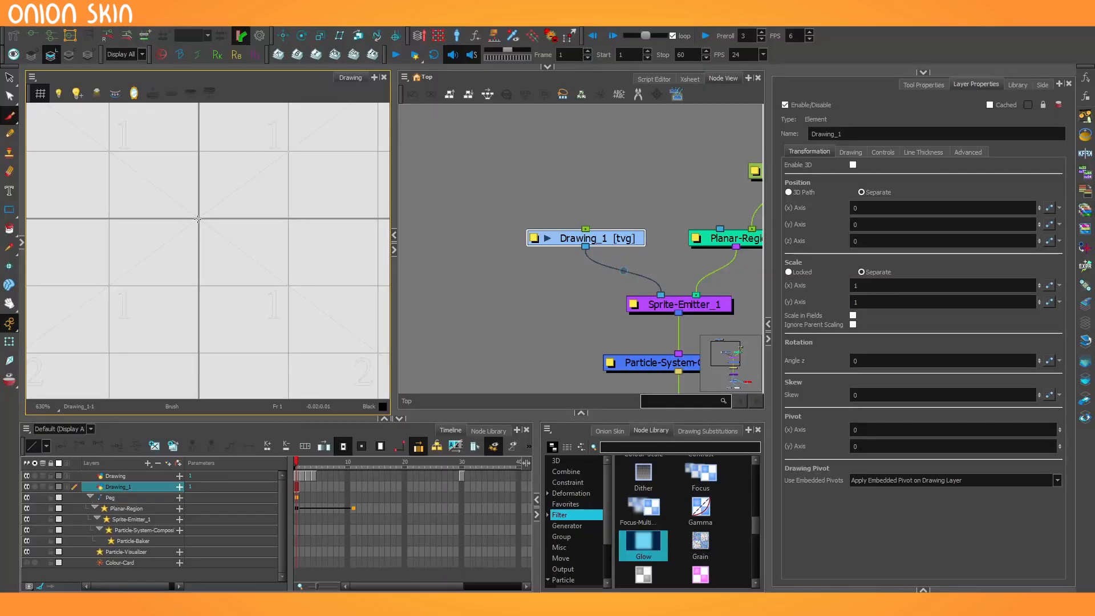
left_click(198, 218)
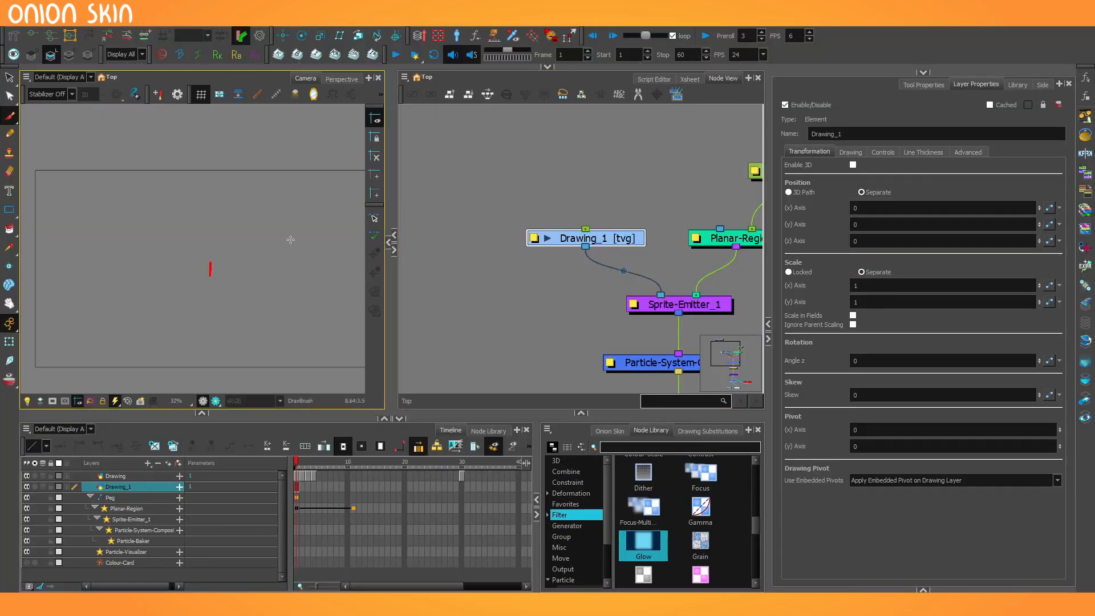
Paint a small White dot at the grid centre on frame 1 of Drawing_1 with the size 25 brush.
scroll(477, 250, "down", 3)
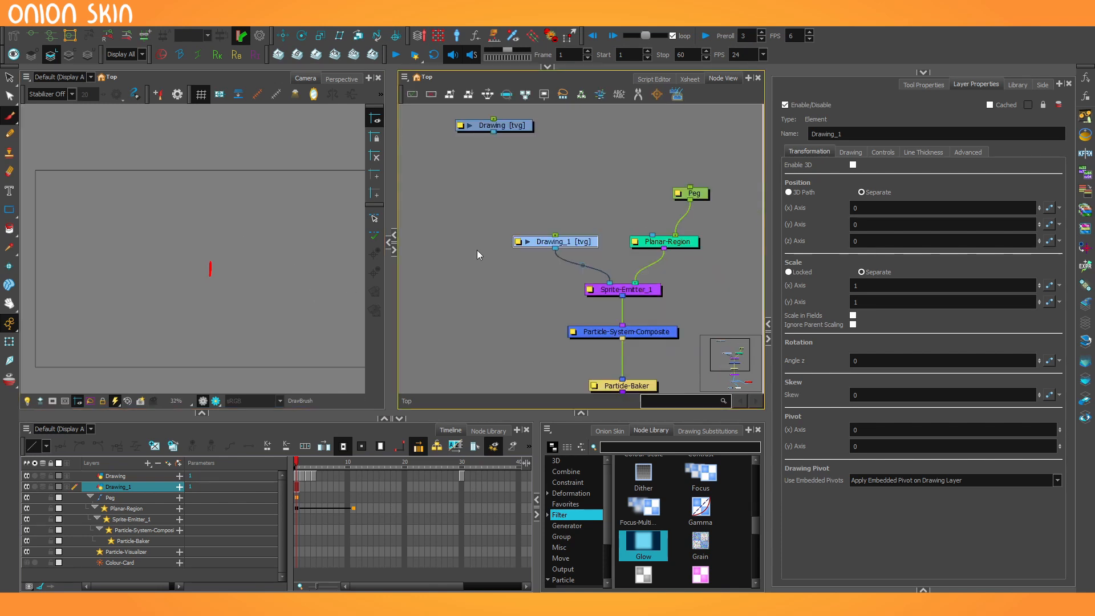
left_click_drag(521, 281, 476, 196)
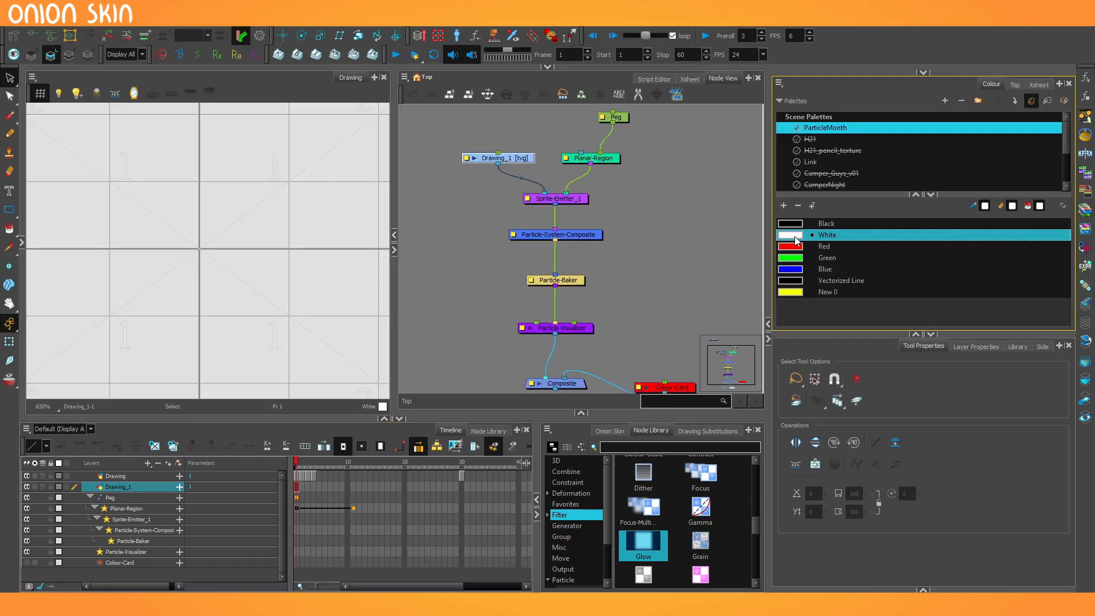
key("alt+b")
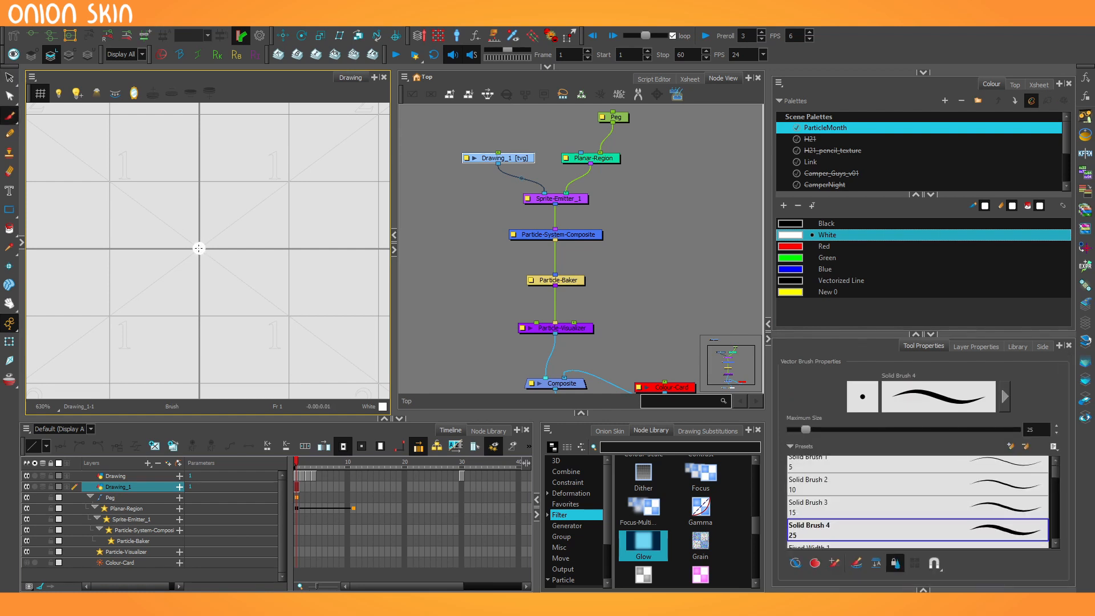
Turn on onion skinning and paint a larger white dot at the grid centre on frame 2, ending on frame 3.
key("period")
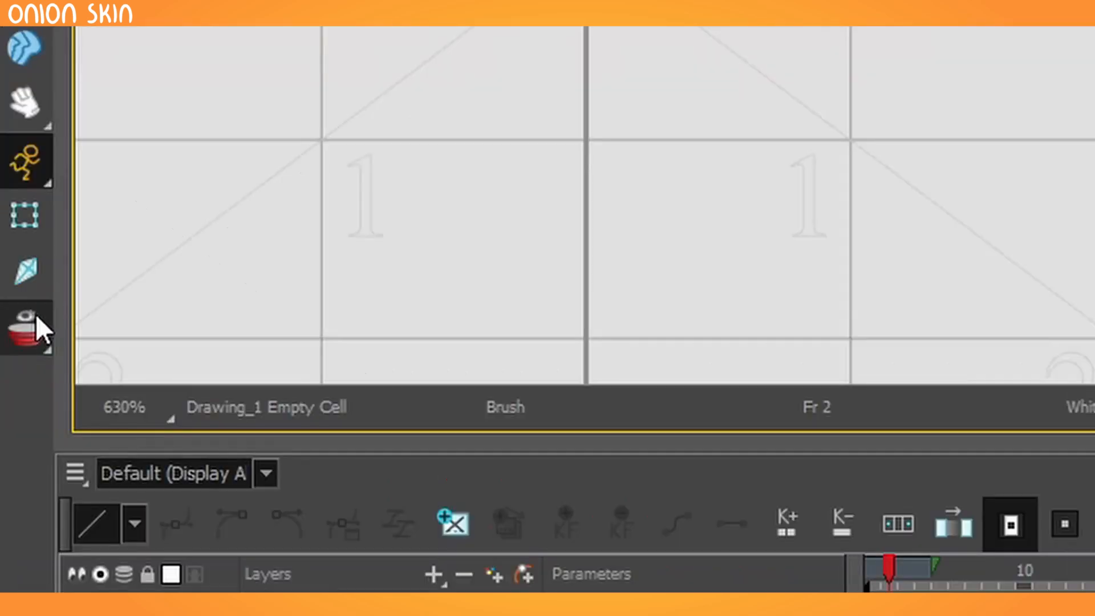
left_click(11, 380)
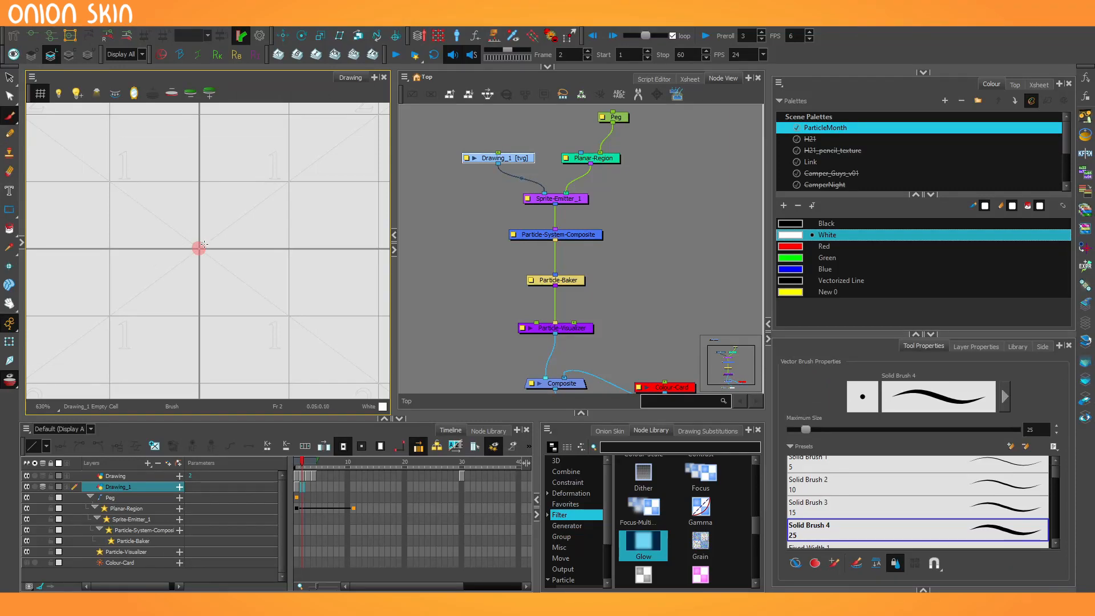
left_click_drag(200, 246, 195, 247)
key("period")
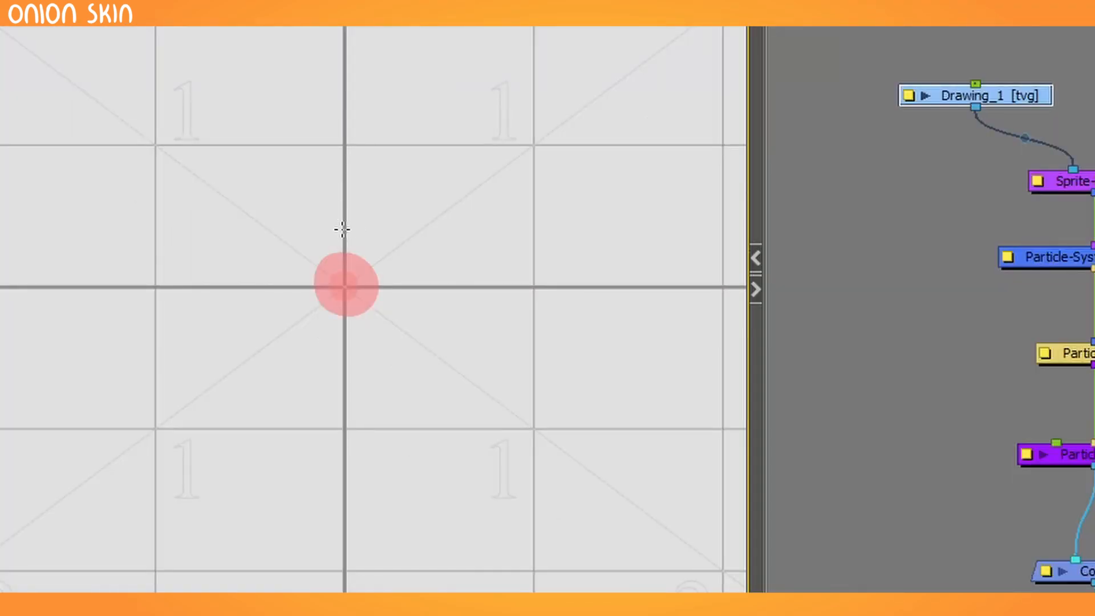
Try to paint a white four-pointed star around the centre on frame 3 with thick brush strokes.
mouse_move(342, 229)
left_mouse_down()
mouse_move(343, 212)
mouse_move(341, 254)
mouse_move(296, 299)
left_mouse_up()
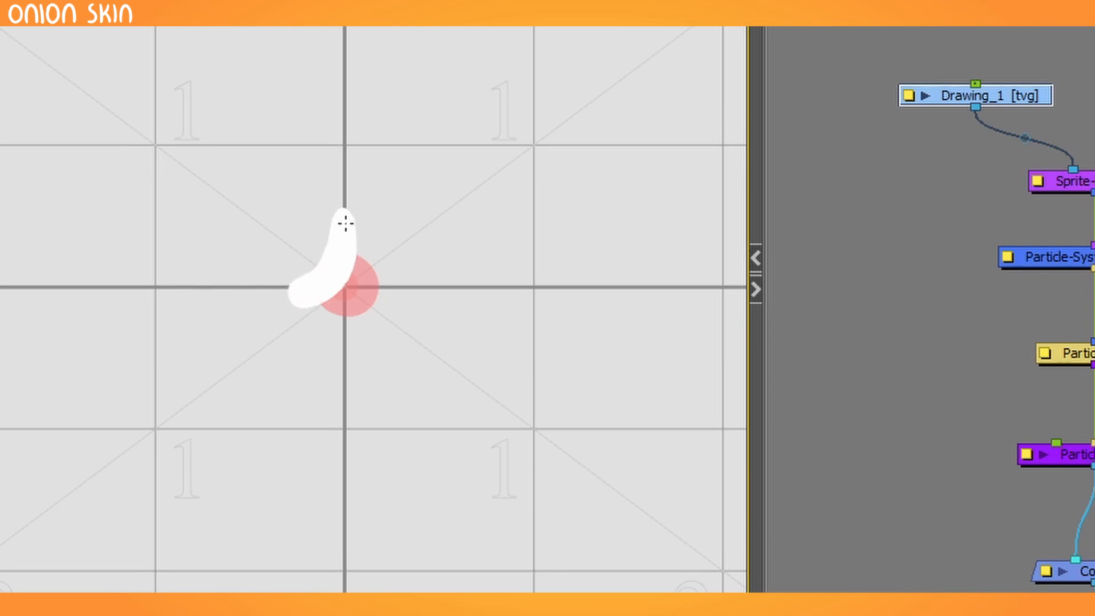
mouse_move(345, 223)
left_mouse_down()
mouse_move(360, 273)
mouse_move(410, 283)
mouse_move(386, 286)
mouse_move(410, 292)
mouse_move(350, 338)
mouse_move(343, 358)
mouse_move(281, 297)
mouse_move(349, 287)
mouse_move(330, 305)
left_mouse_up()
key("ctrl+z")
key("ctrl+z")
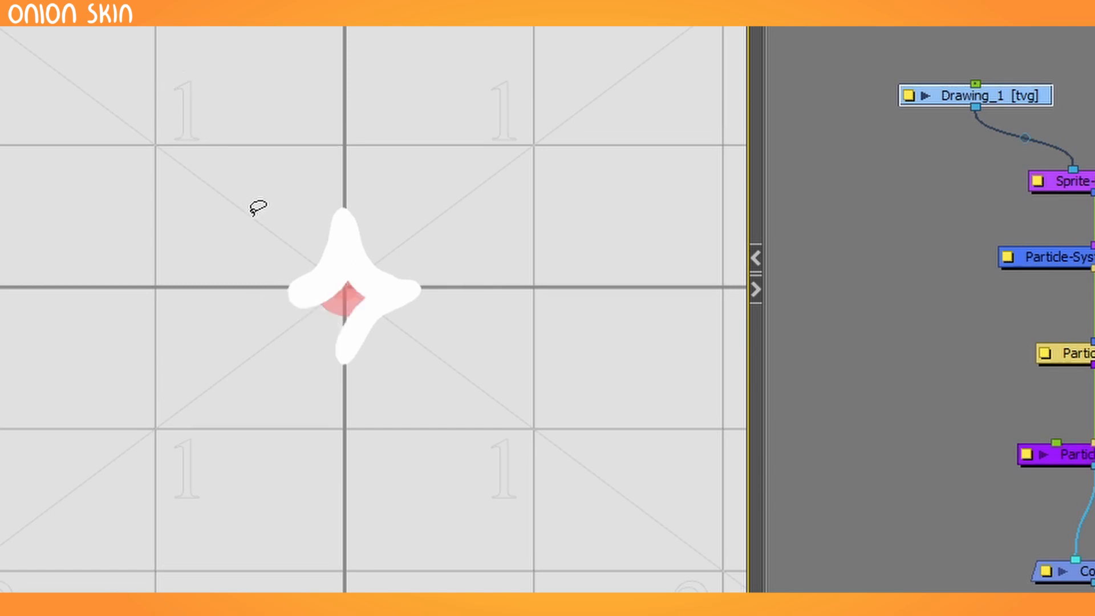
key("ctrl+z")
key("ctrl+z")
Paint a white four-pointed star around the grid centre on frame 3 with the brush size at 14.
mouse_move(231, 215)
left_mouse_down()
mouse_move(239, 185)
mouse_move(300, 257)
left_mouse_up()
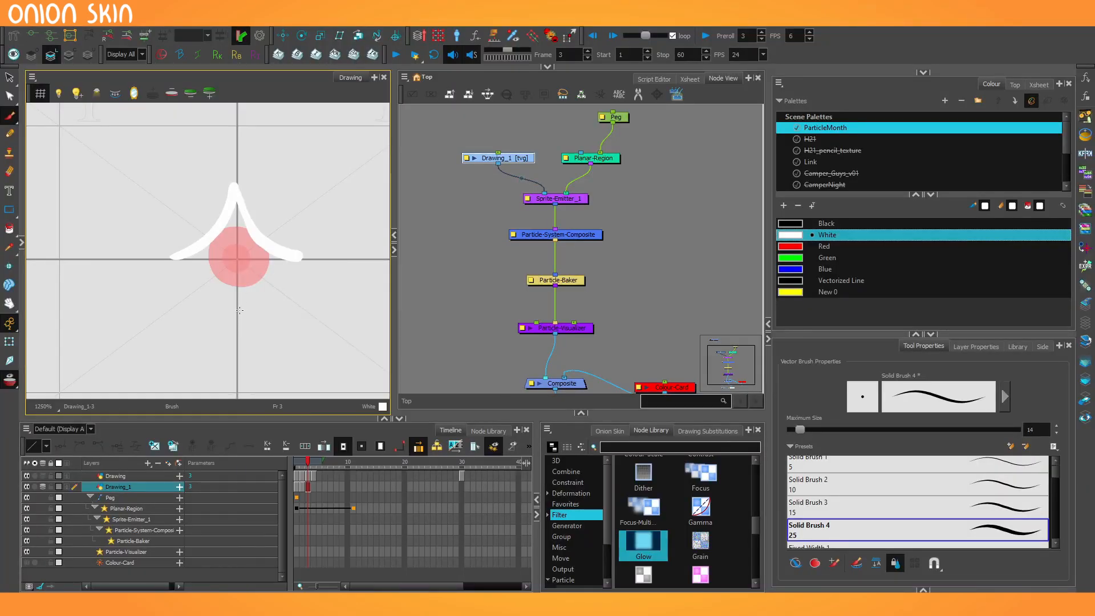
mouse_move(238, 319)
left_mouse_down()
mouse_move(247, 287)
mouse_move(298, 257)
left_mouse_up()
left_click_drag(238, 308, 172, 256)
Paint a small white diamond-shaped dot at the grid centre on frame 4, inside the onion-skinned star.
key("period")
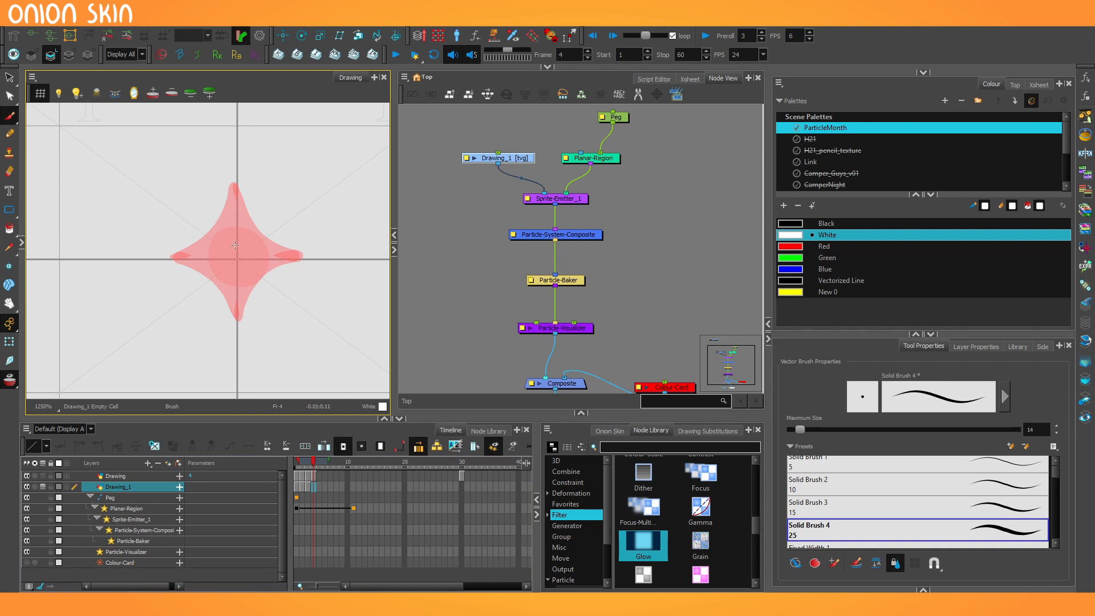
mouse_move(236, 240)
left_mouse_down()
mouse_move(219, 260)
mouse_move(237, 272)
mouse_move(216, 259)
mouse_move(237, 268)
mouse_move(237, 241)
mouse_move(232, 250)
left_mouse_up()
key("ctrl+z")
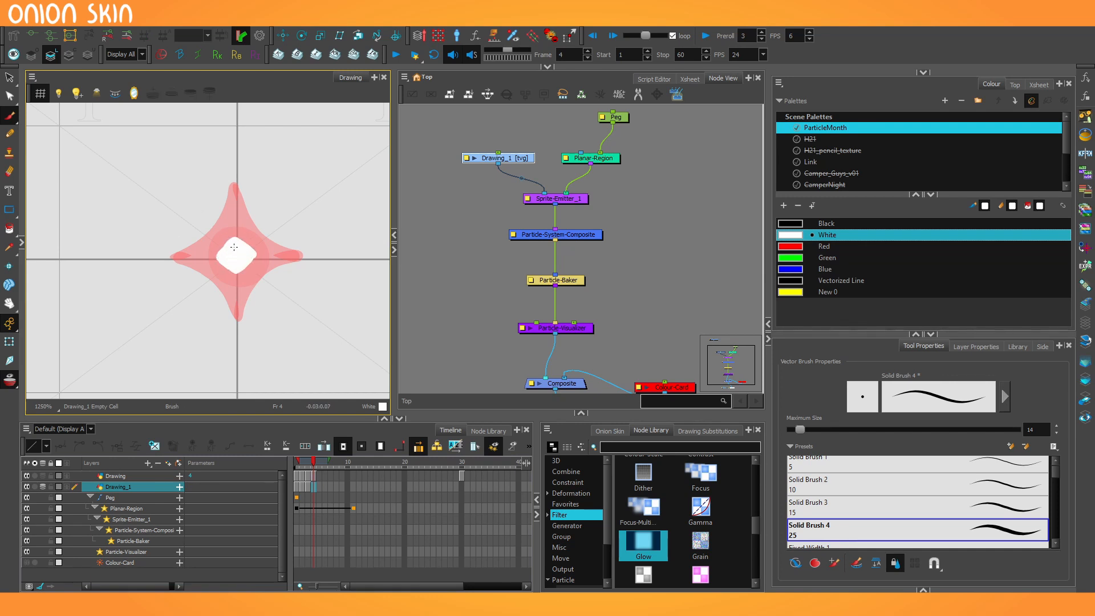
Step through frames 1 to 5 of the drawing to review the sparkle animation.
key("2")
key("2")
key("comma")
key("comma")
key("comma")
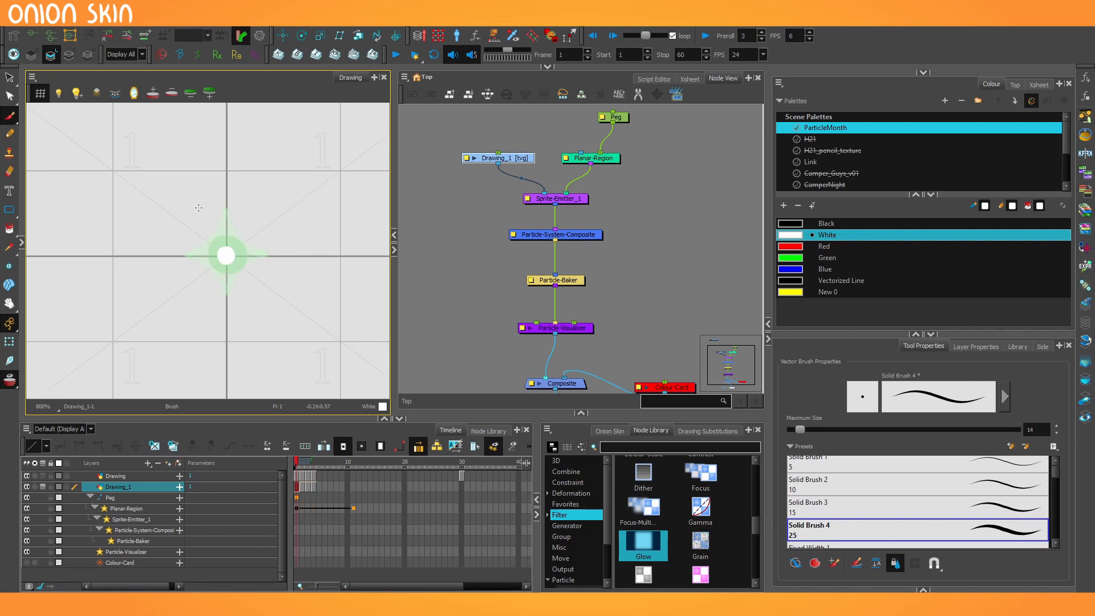
key("period")
key("period")
key("period")
key("period")
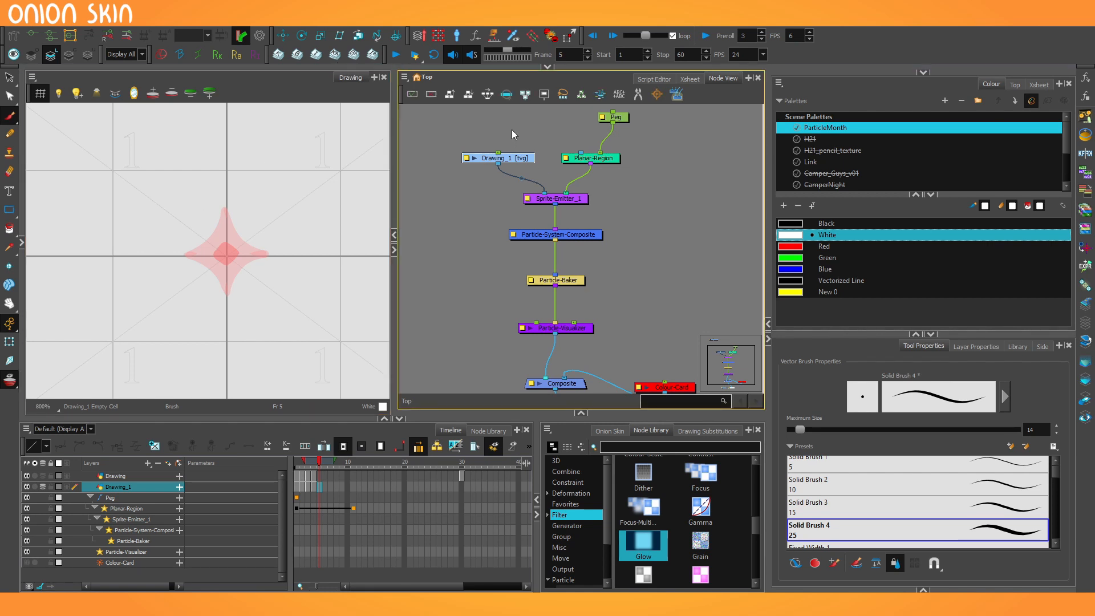
Rename the Drawing_1 layer as Star.
left_click(466, 158)
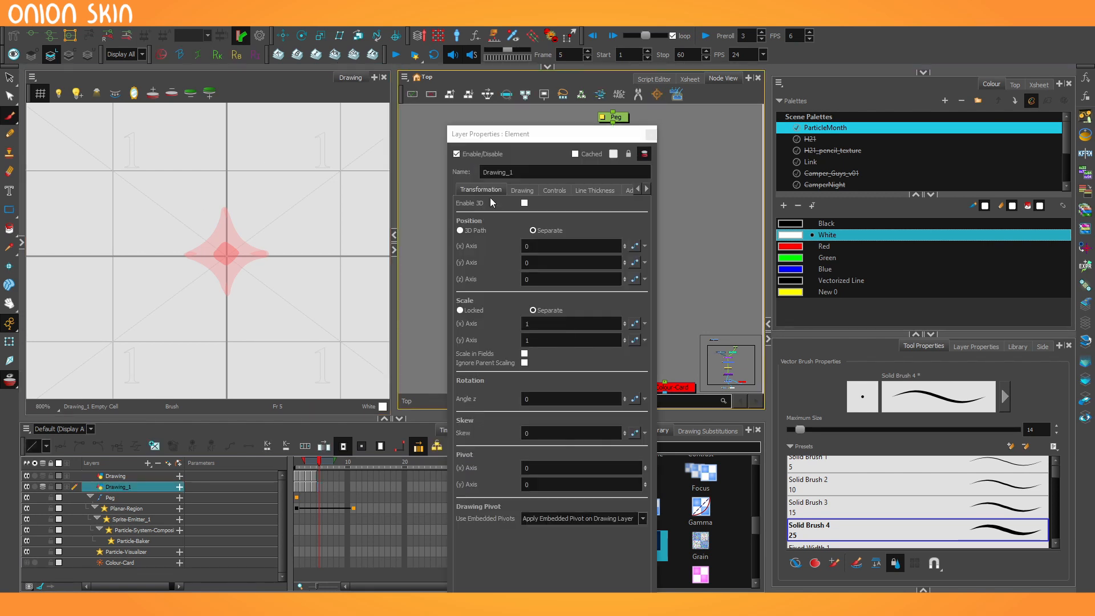
left_click_drag(514, 172, 493, 172)
type("Star")
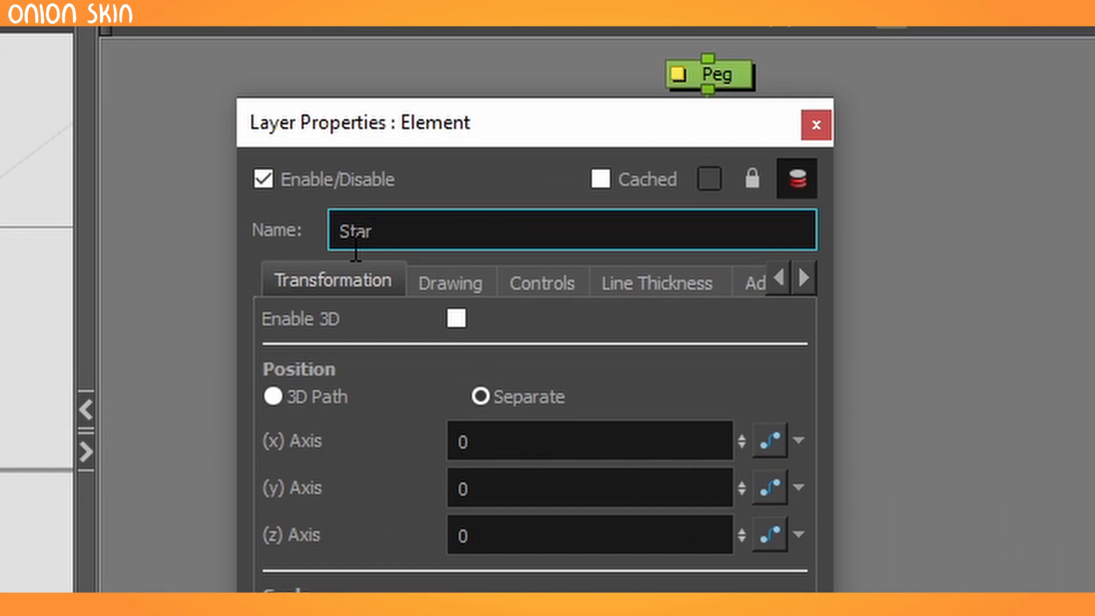
key("Return")
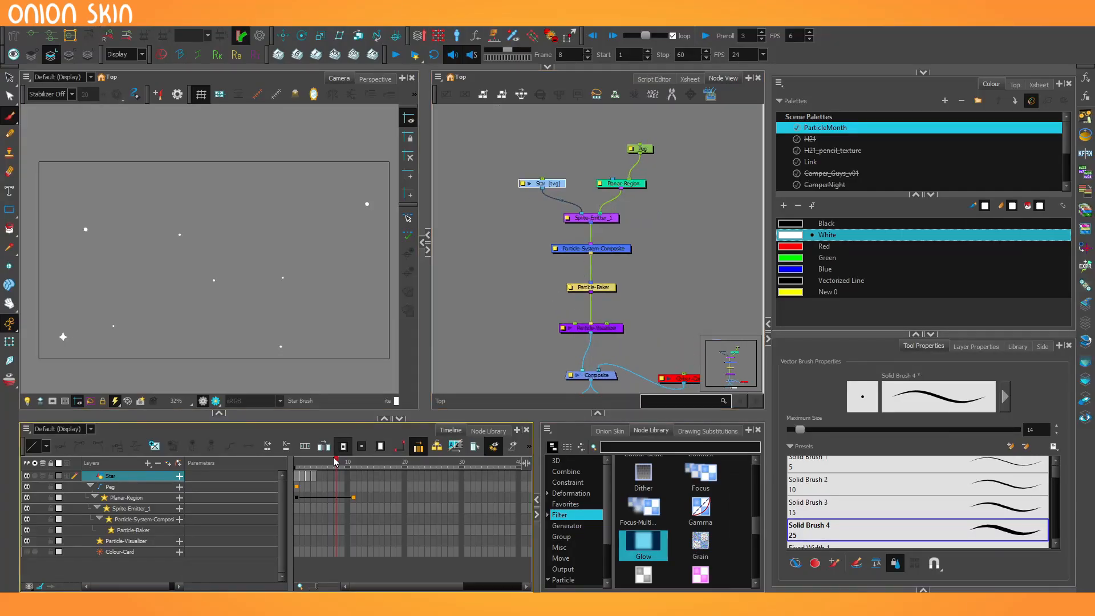
Scrub the timeline and play the scene from frame 1 to preview the star particles.
left_click(537, 514)
left_click_drag(304, 463, 283, 456)
key("shift+Return")
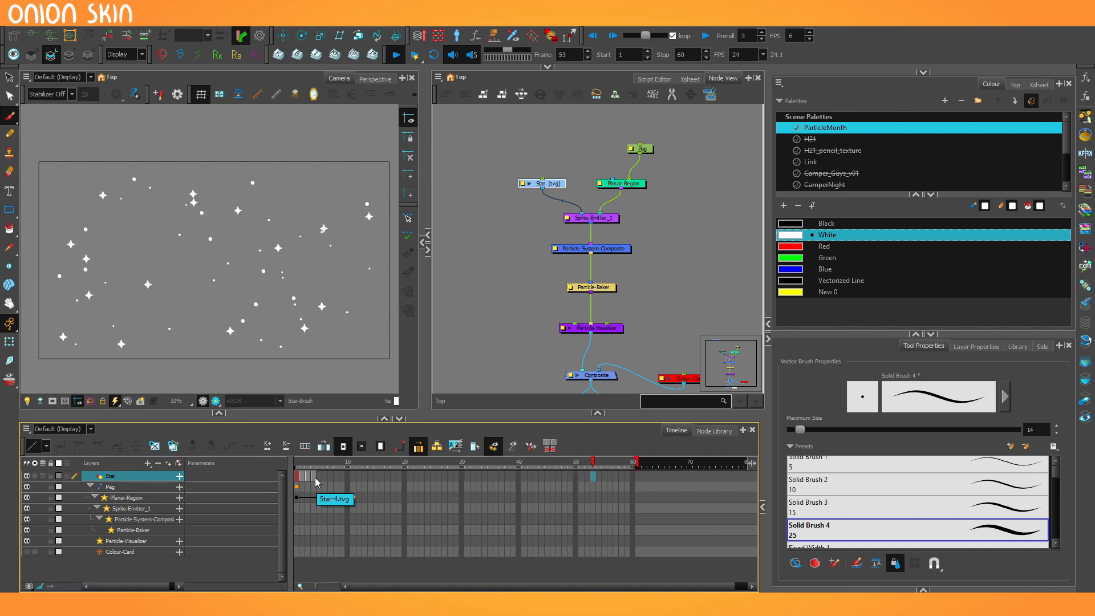
left_click(296, 466)
key("shift+Return")
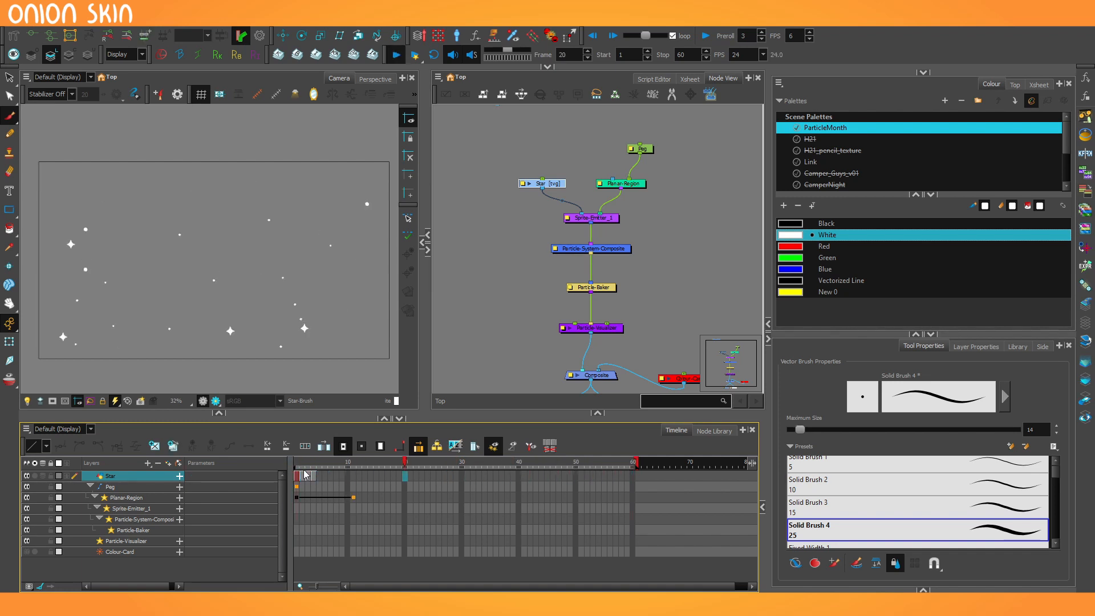
Show the layer properties at full height and display the generation settings of Sprite-Emitter_1.
left_click(984, 348)
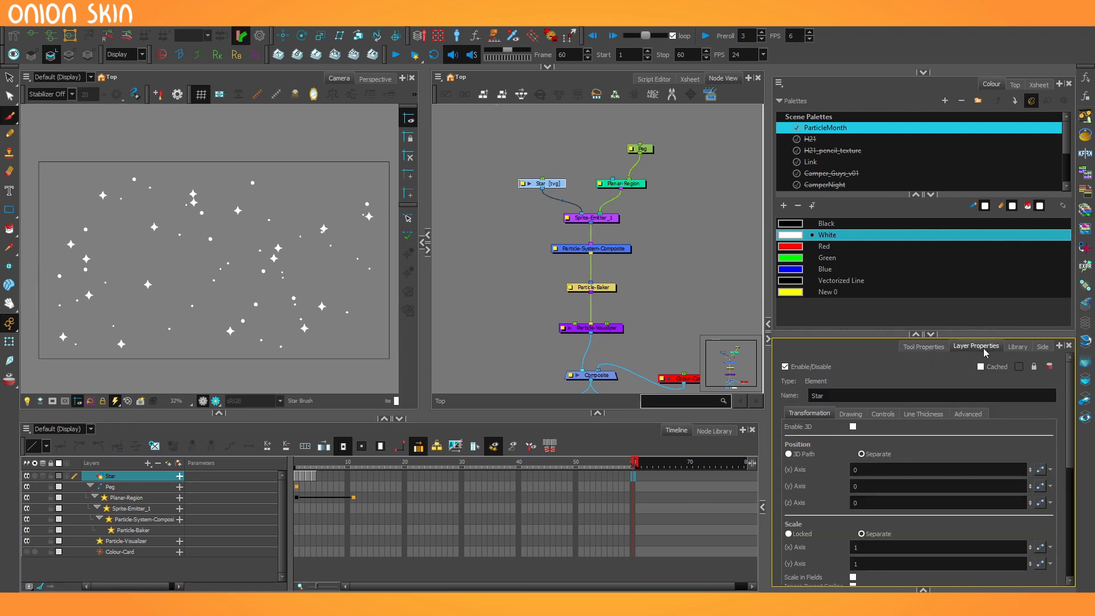
left_click(915, 334)
left_click(591, 217)
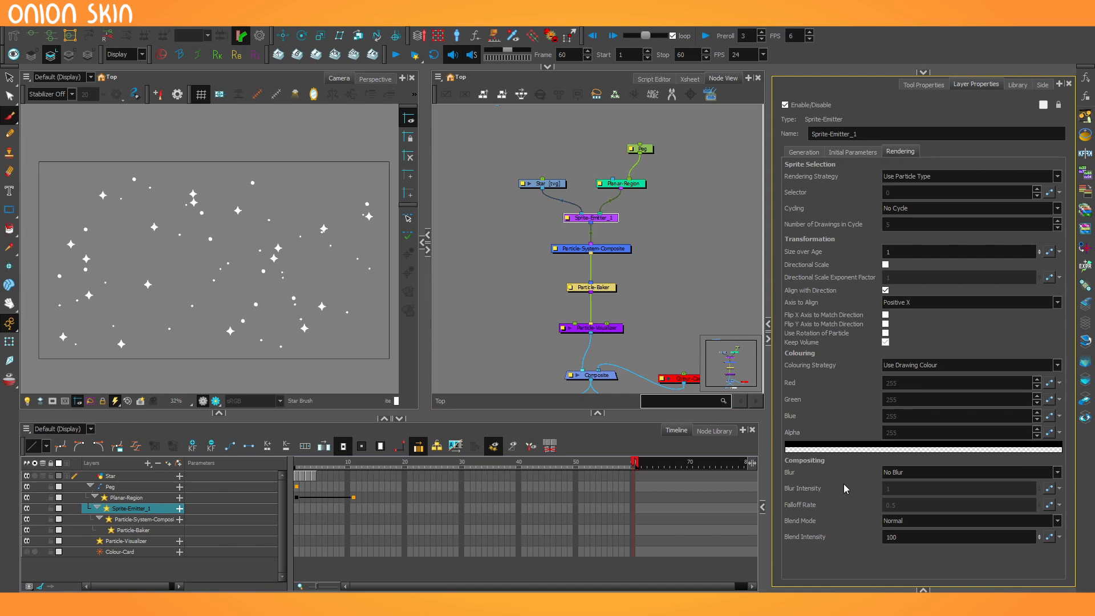
left_click(803, 152)
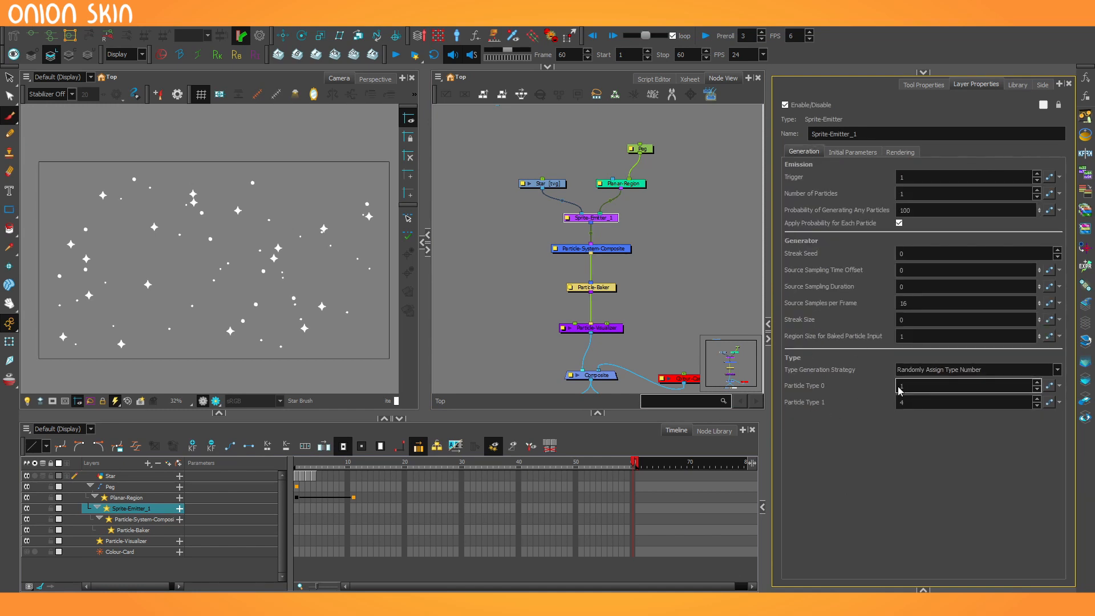
Set the scene length to 1000 frames.
left_click(581, 508)
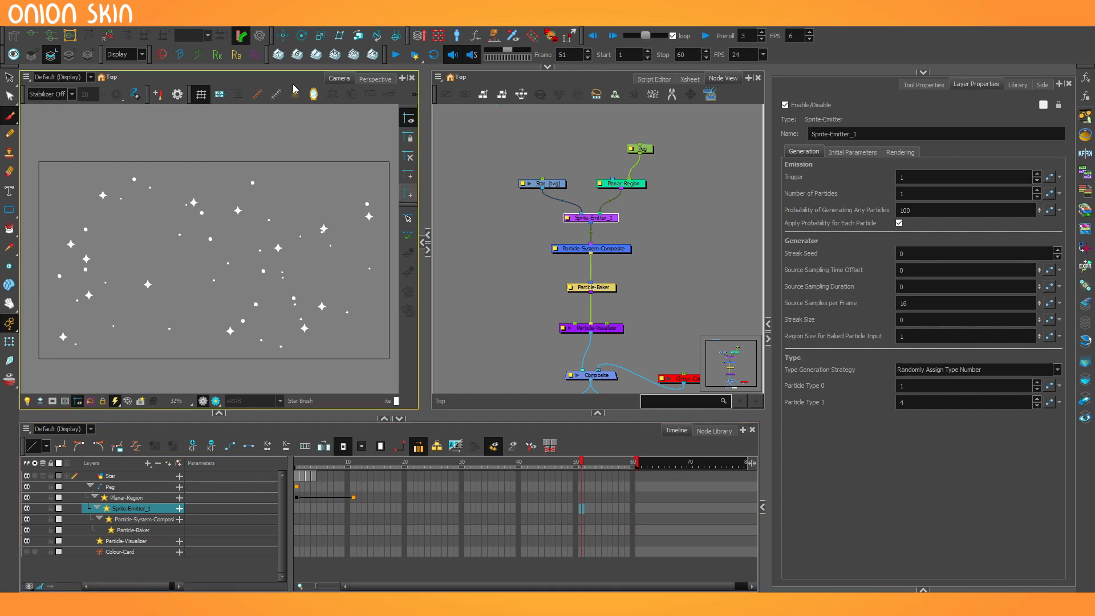
left_click(137, 17)
left_click(143, 33)
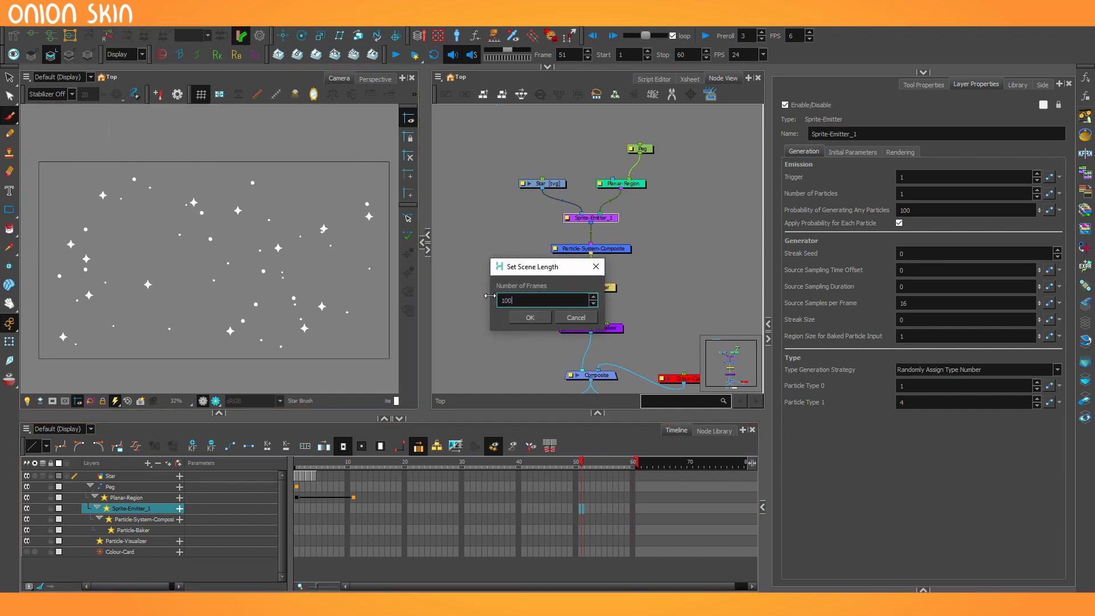
type("1000")
key("Return")
Scrub the timeline up to frame 70 to examine how the stars accumulate over time.
left_click(401, 463)
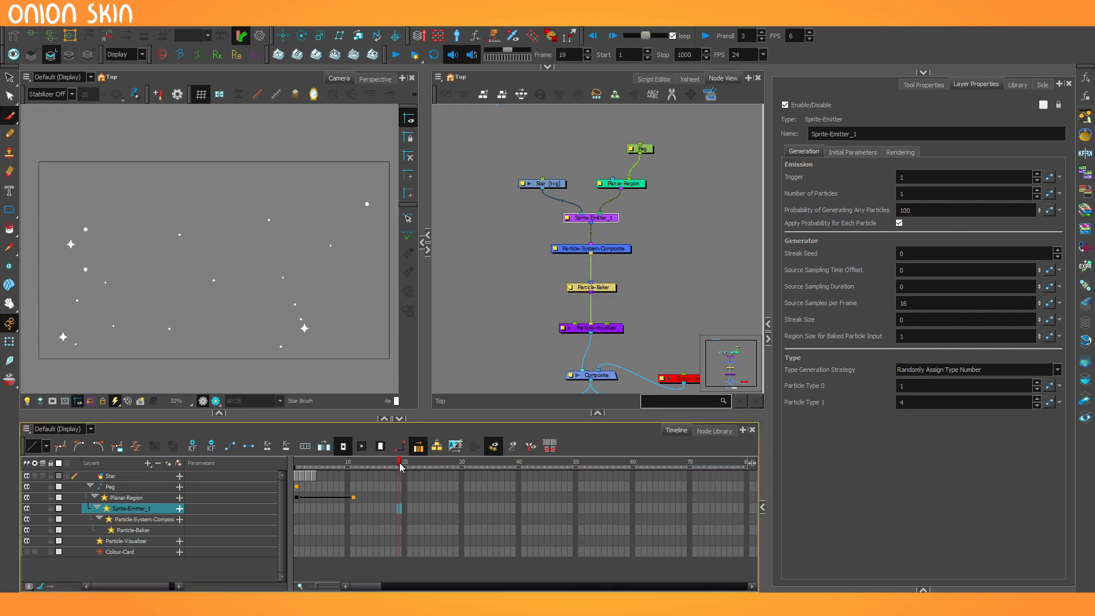
key("p")
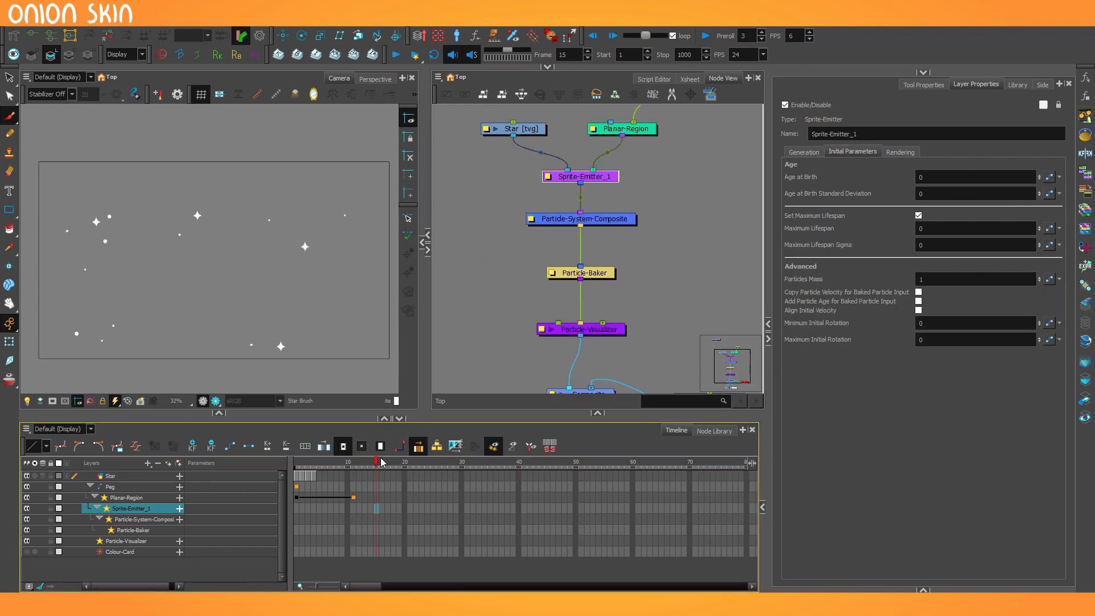
left_click(467, 463)
left_click_drag(468, 463, 692, 471)
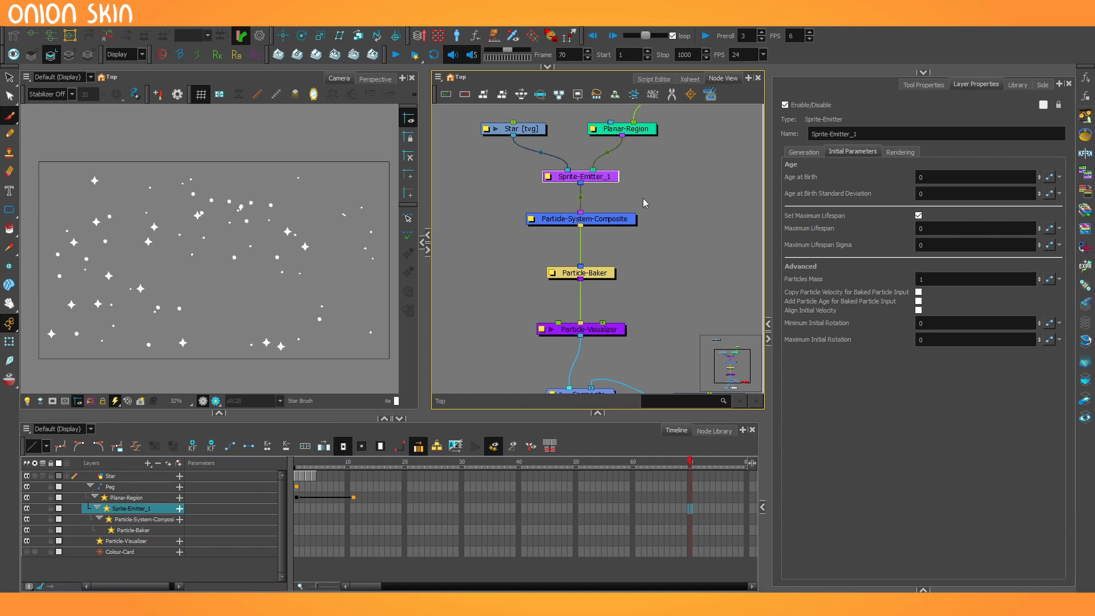
Set the Particle-Baker's maximum number of particles to 40 and scrub the timeline to check the limit.
left_click(598, 283)
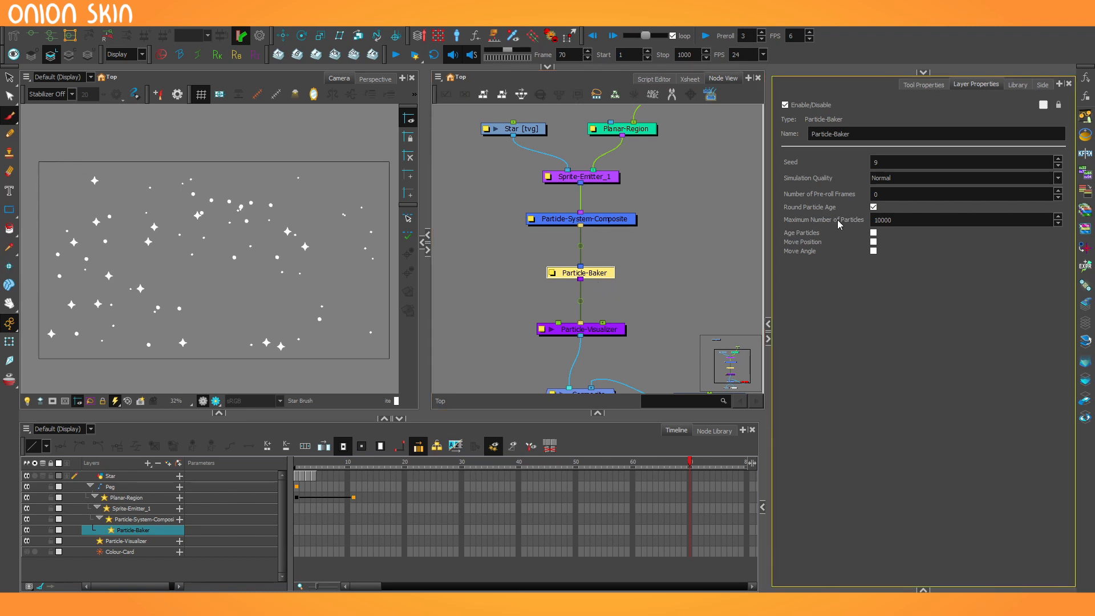
left_click(898, 220)
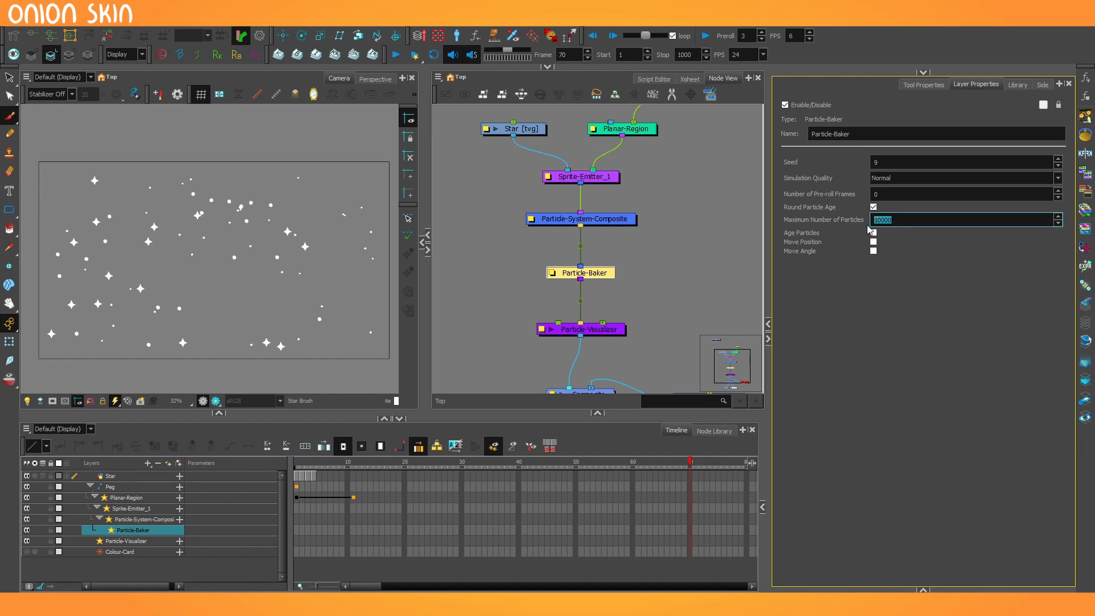
type("40")
left_click(233, 536)
left_click_drag(371, 470, 580, 448)
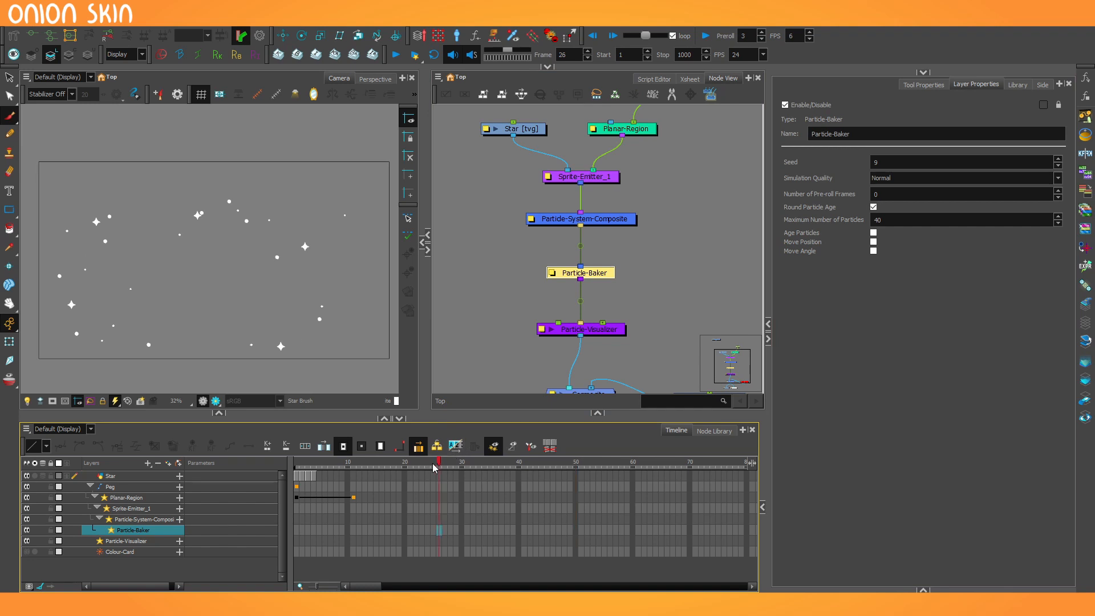
left_click(309, 477)
left_click_drag(316, 480, 535, 504)
Set the Particle-Baker's number of pre-roll frames to 40 and play the scene from frame 1.
left_click(893, 193)
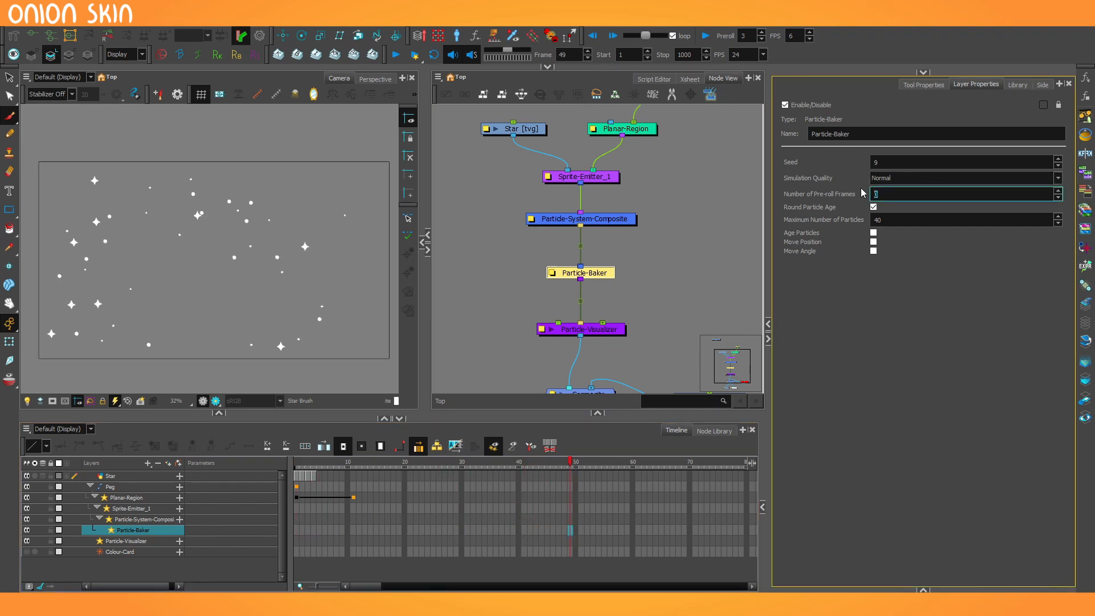
type("40")
left_click_drag(569, 462, 259, 458)
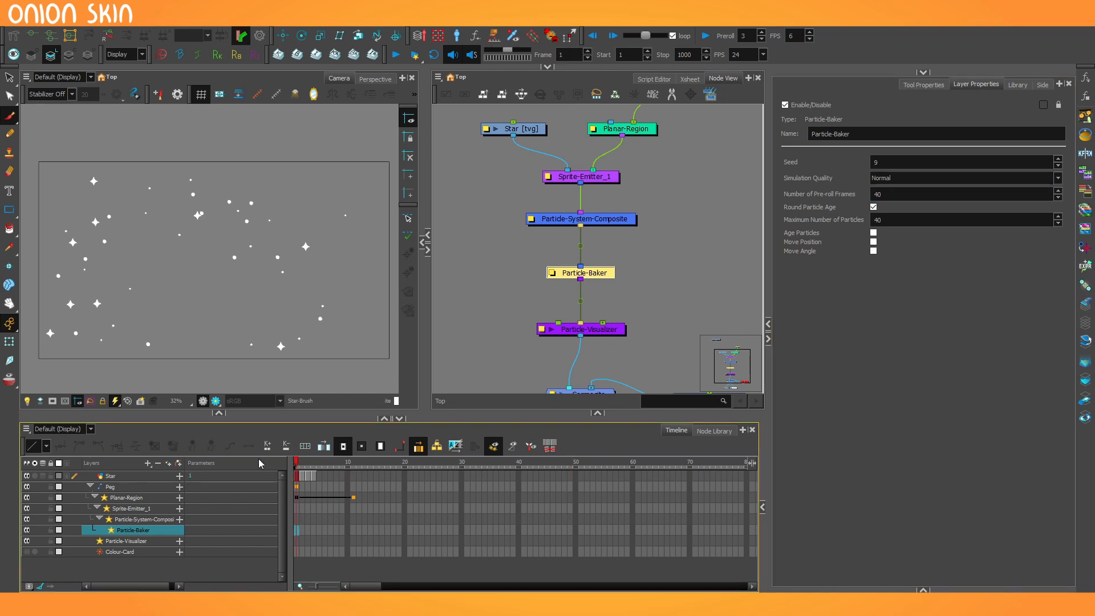
key("Return")
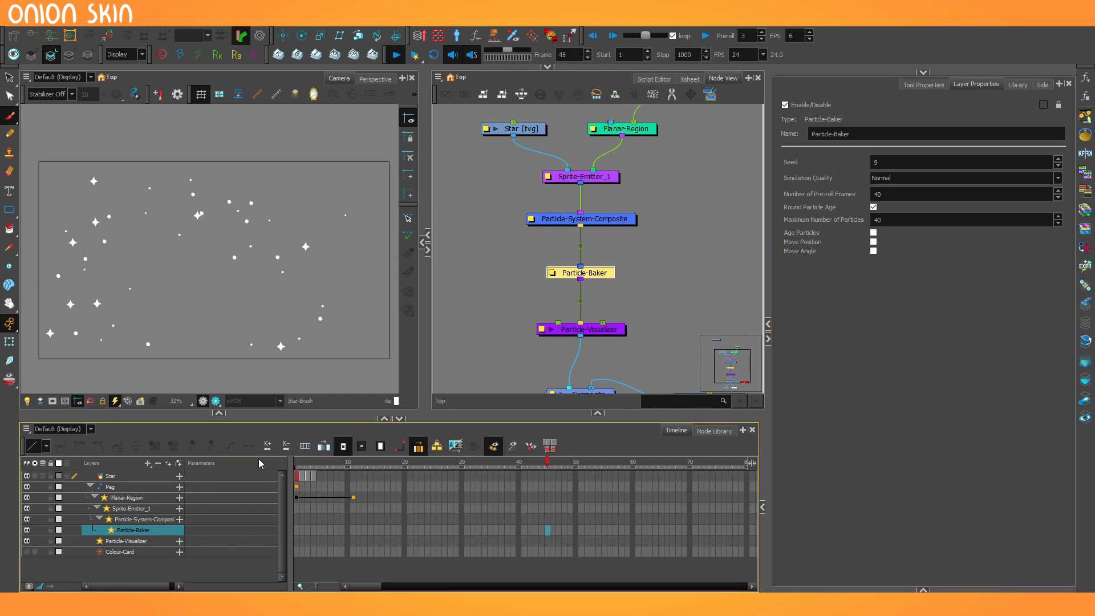
key("Return")
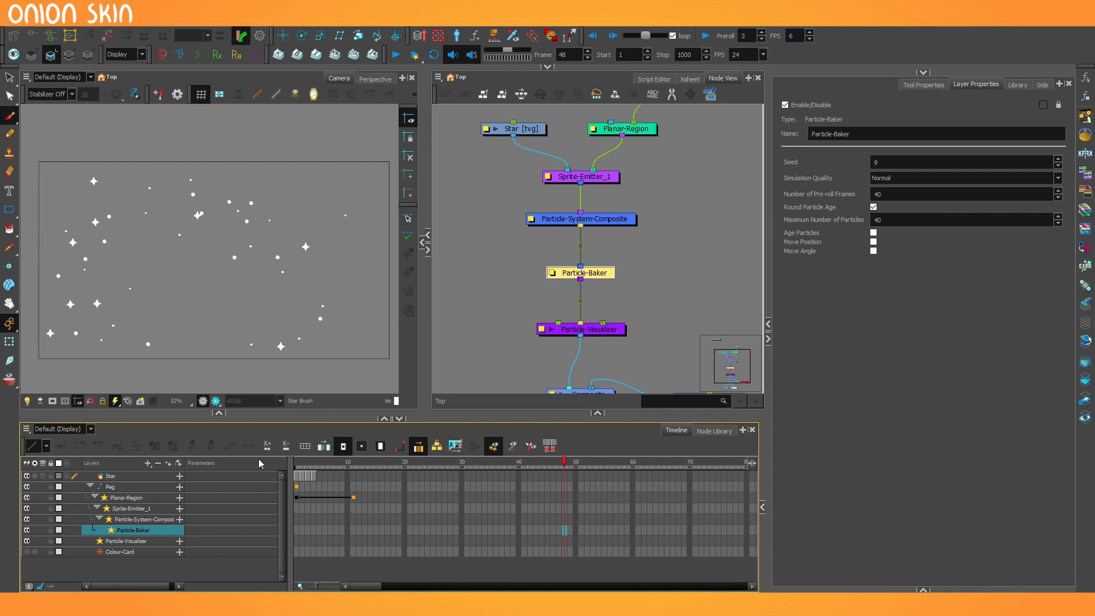
Change the Particle-Baker's seed to get a different star arrangement.
left_click(1058, 167)
left_click(1058, 167)
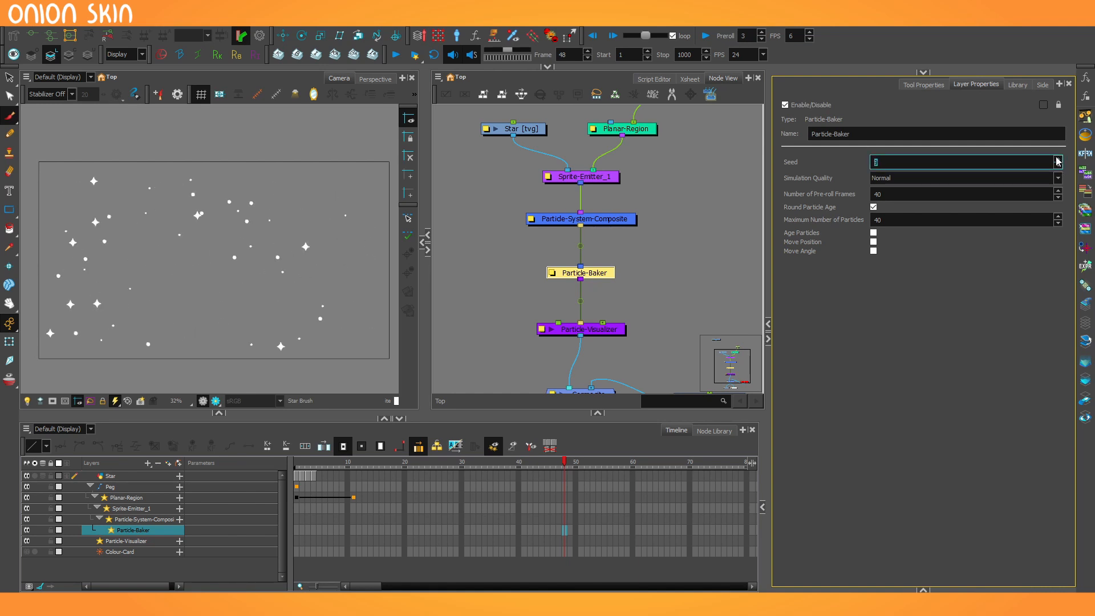
Try moving the particles with a new peg connected to the Particle-Visualizer, undo the move and delete the peg.
left_click(623, 329)
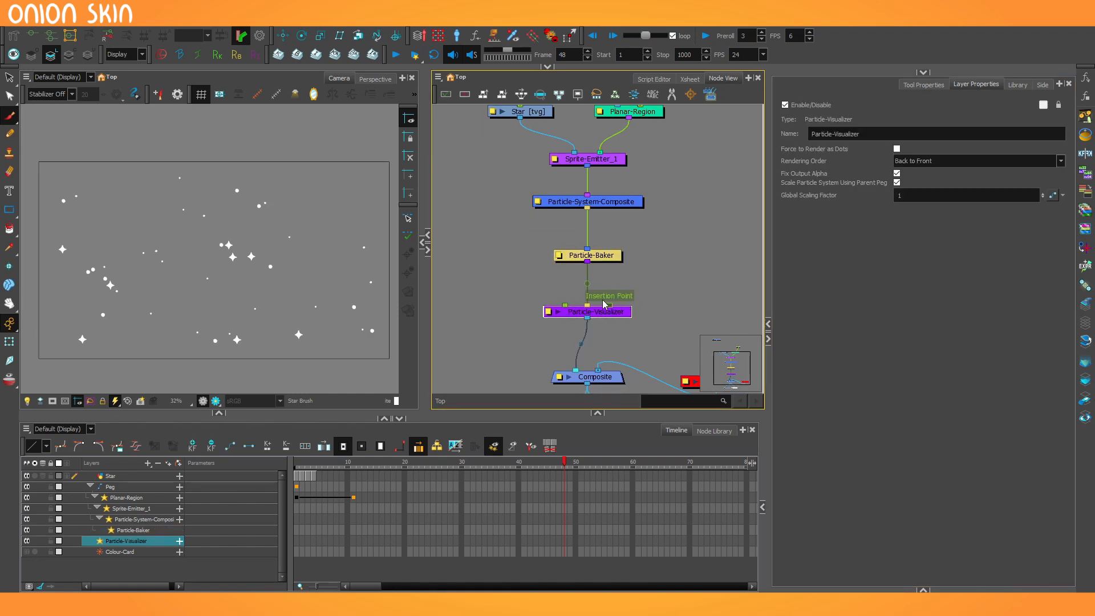
left_click(530, 297)
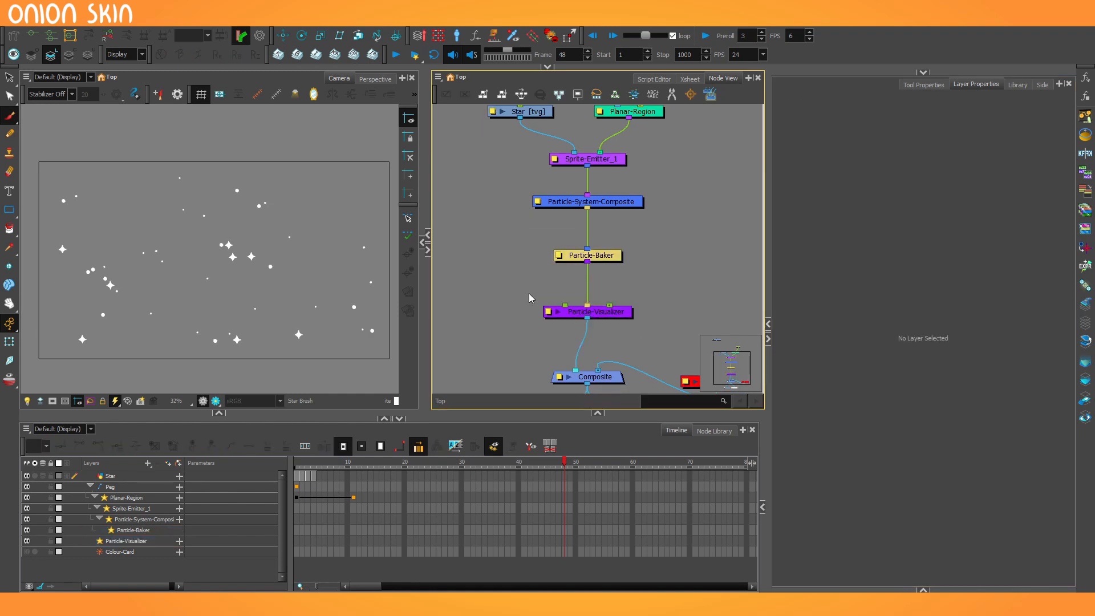
key("ctrl+p")
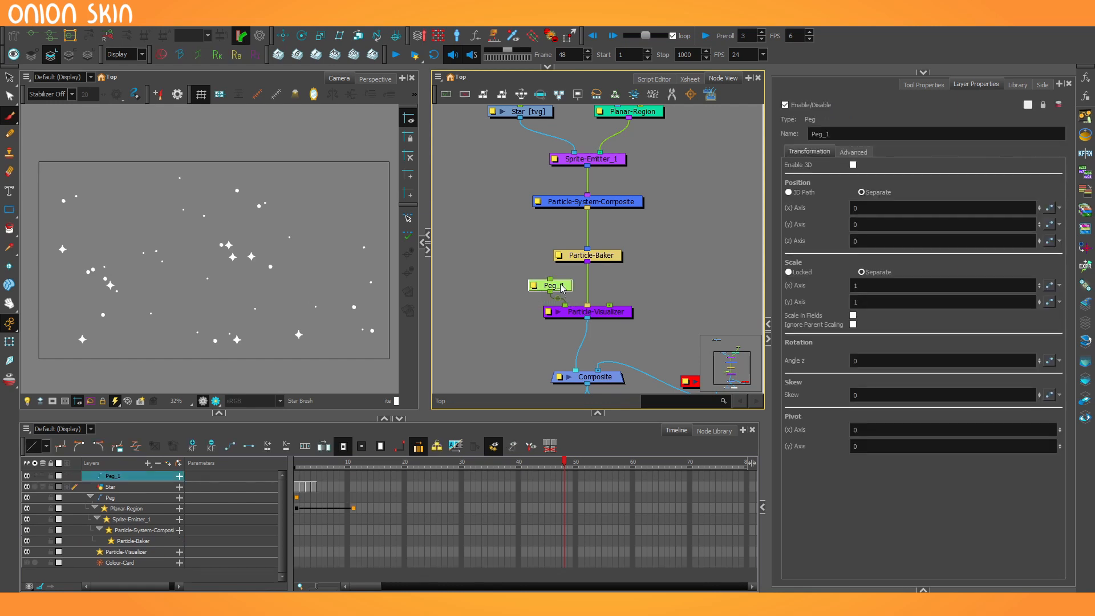
left_click_drag(562, 288, 510, 276)
left_click(283, 36)
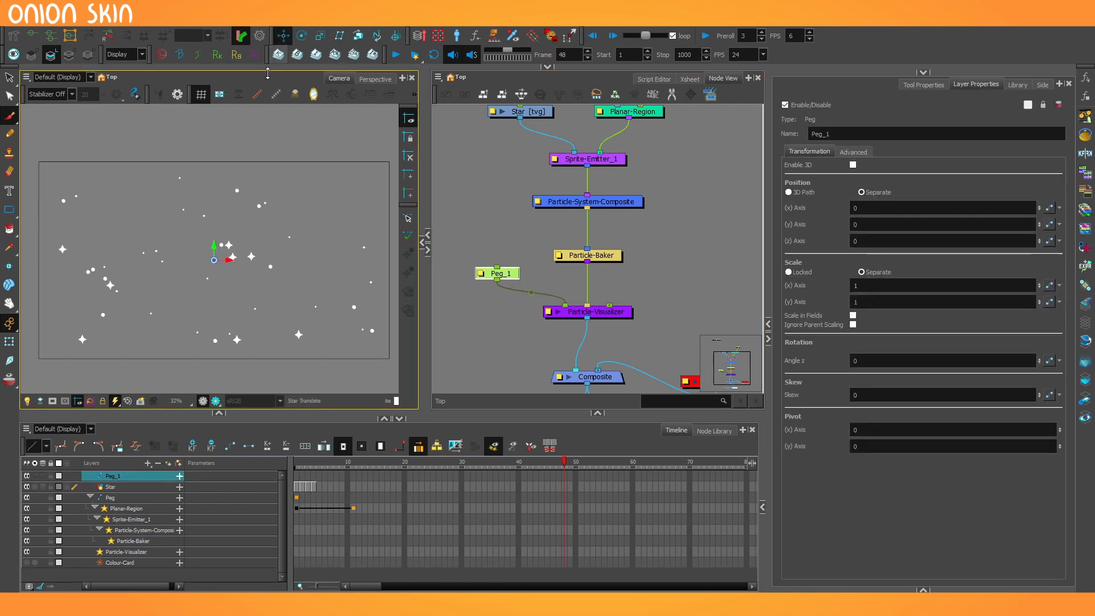
left_click_drag(261, 186, 248, 166)
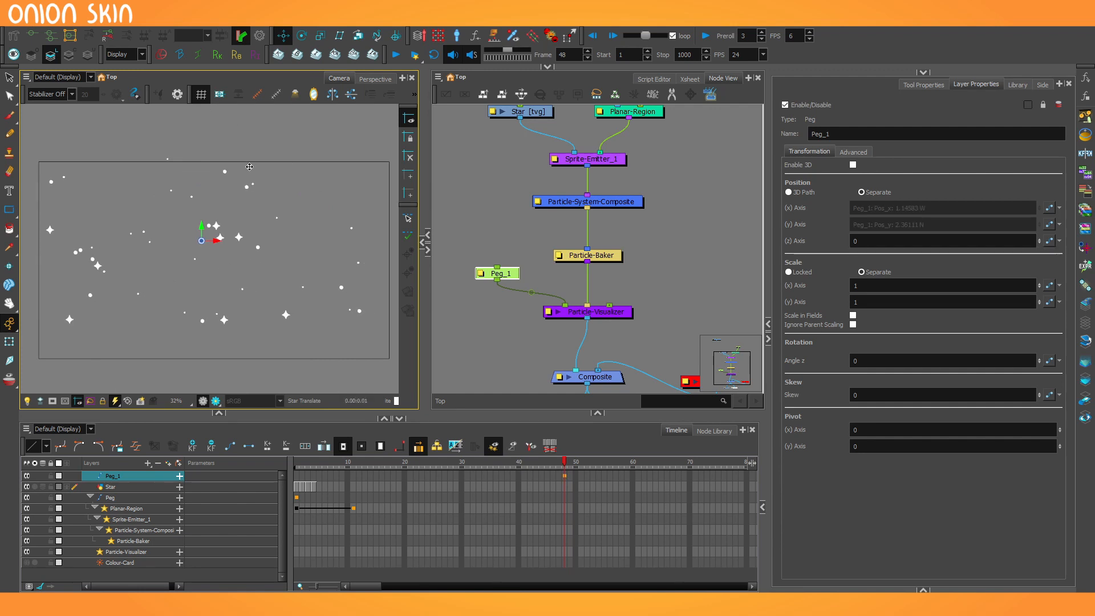
key("ctrl+z")
left_click(497, 280)
key("Delete")
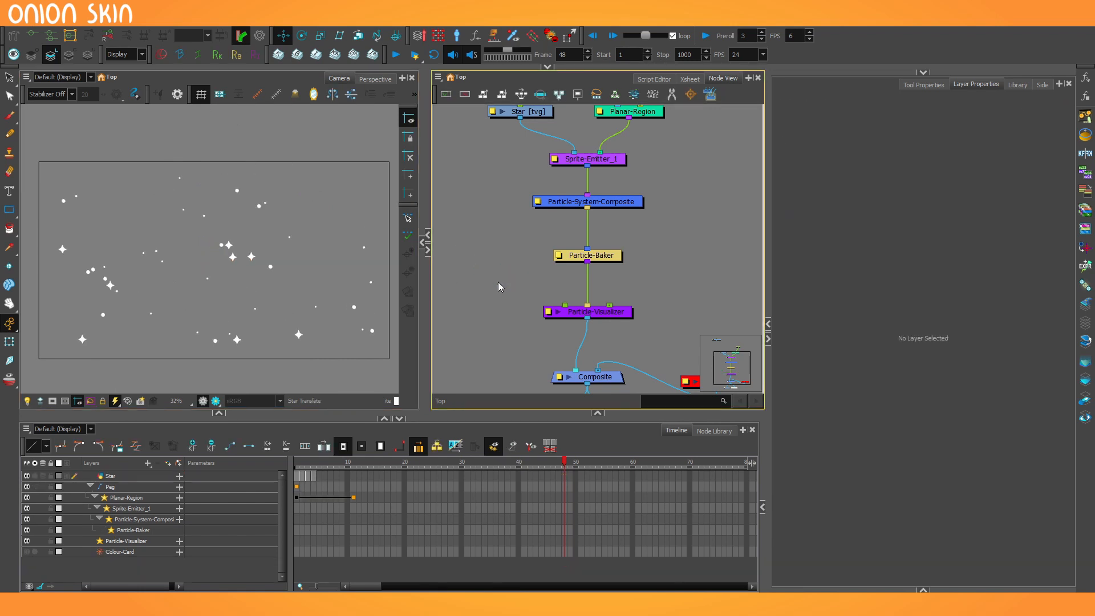
Set Size over Age to 2 in the rendering settings of Sprite-Emitter_1.
left_click_drag(527, 250, 509, 270)
left_click(565, 181)
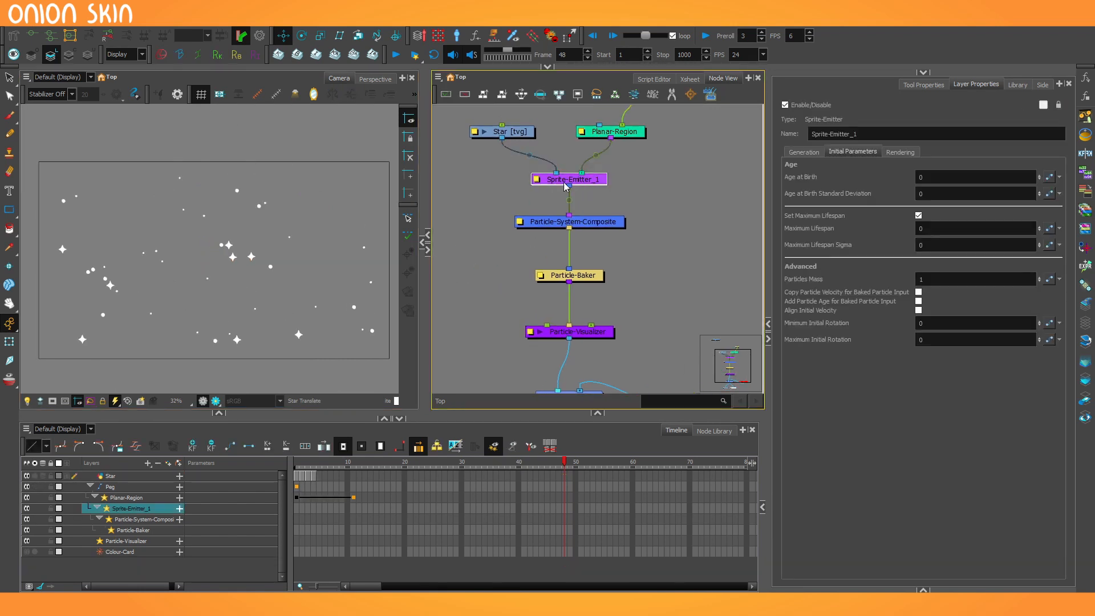
left_click(900, 152)
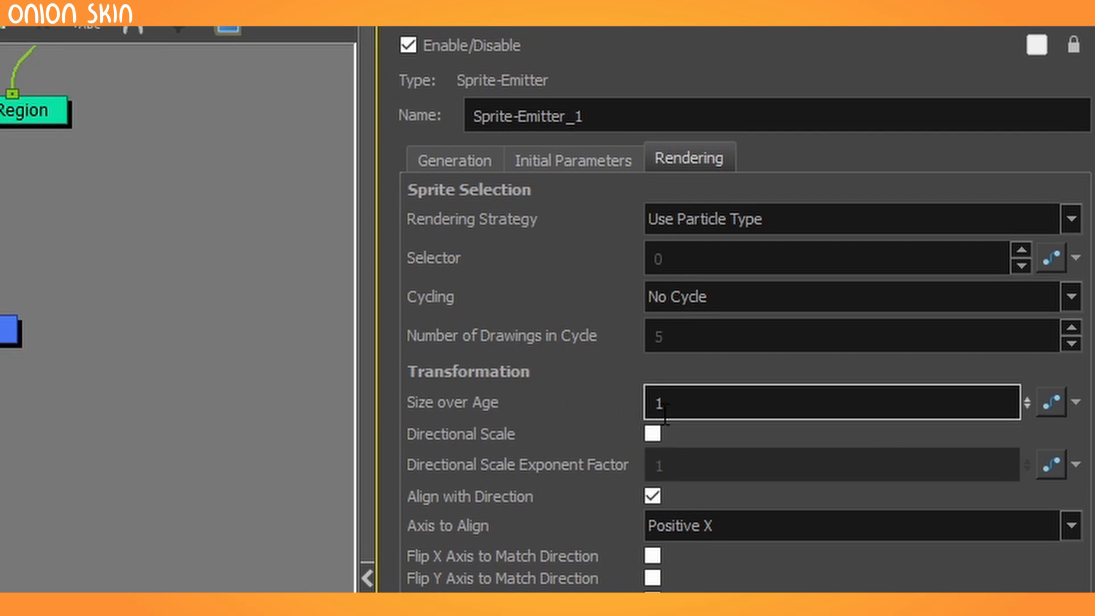
left_click_drag(668, 413, 621, 417)
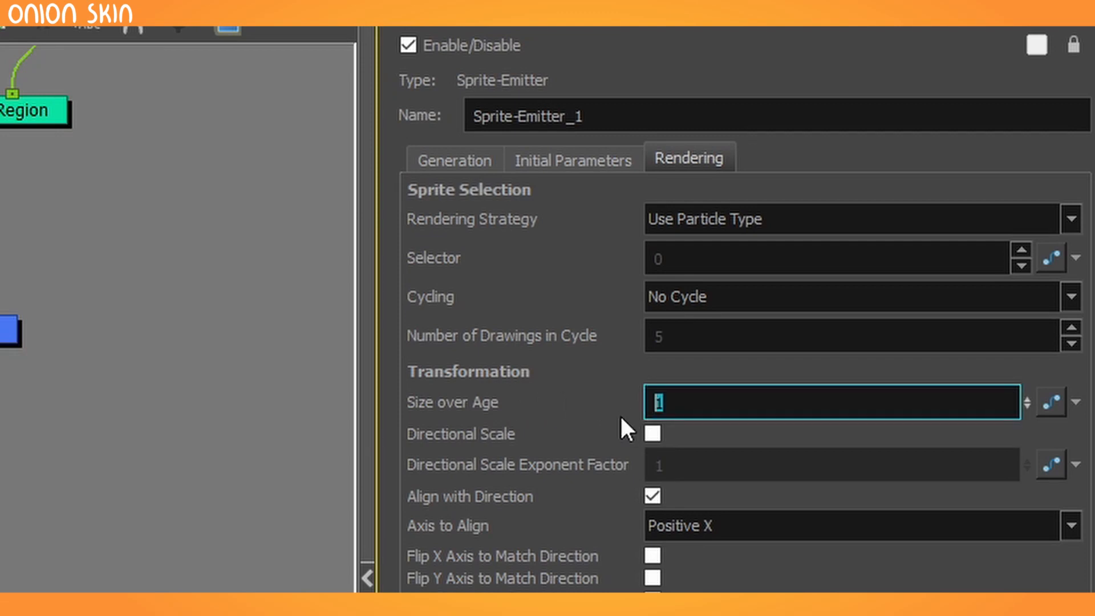
left_click(620, 418)
left_click(687, 406)
key("BackSpace")
type("2")
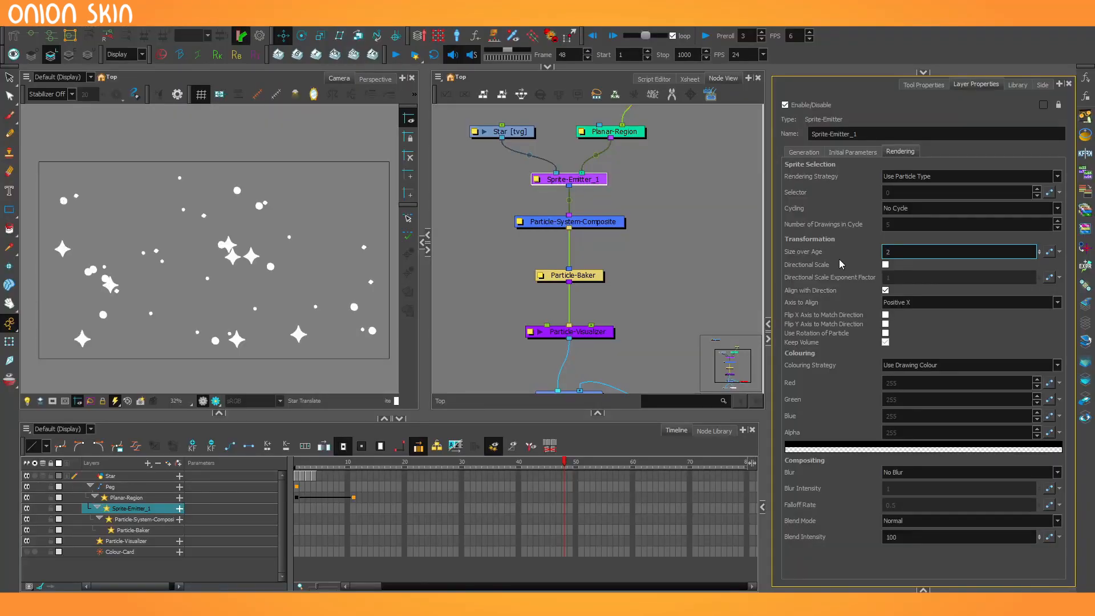
Set Size over Age of Sprite-Emitter_1 to 0.5 and scrub through the first frames to check the stars.
type(".5")
key("Return")
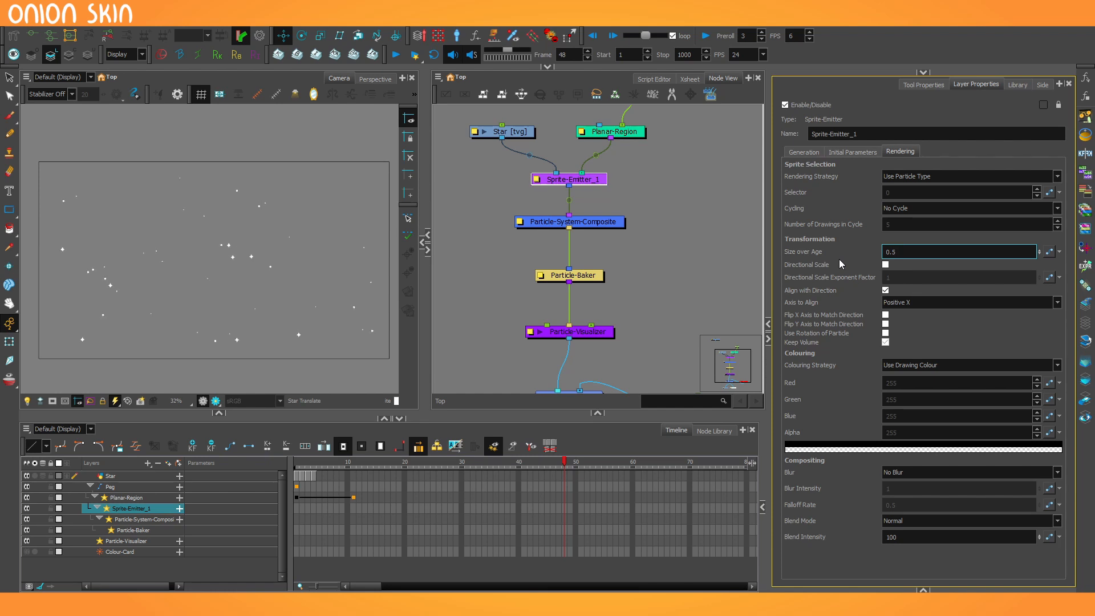
left_click(304, 469)
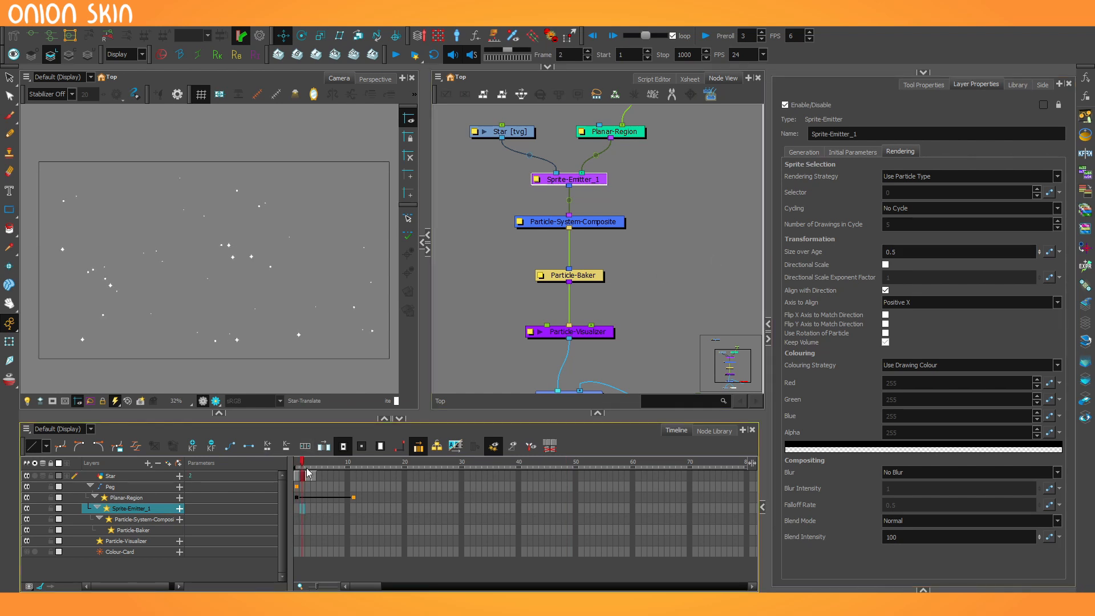
left_click_drag(306, 471, 412, 484)
scroll(667, 232, "down", 2)
left_click_drag(308, 468, 411, 477)
Disconnect Sprite-Emitter_1 from the Particle-System-Composite and move it aside together with its Star, Planar-Region and Peg nodes.
scroll(670, 234, "down", 2)
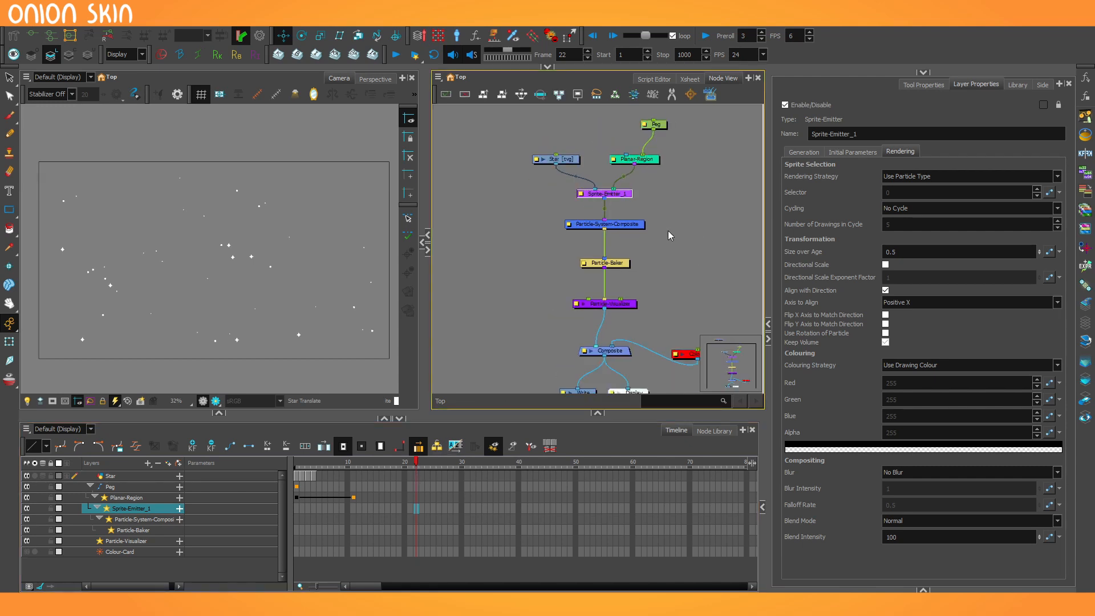
left_click_drag(669, 234, 633, 301)
scroll(633, 300, "up", 2)
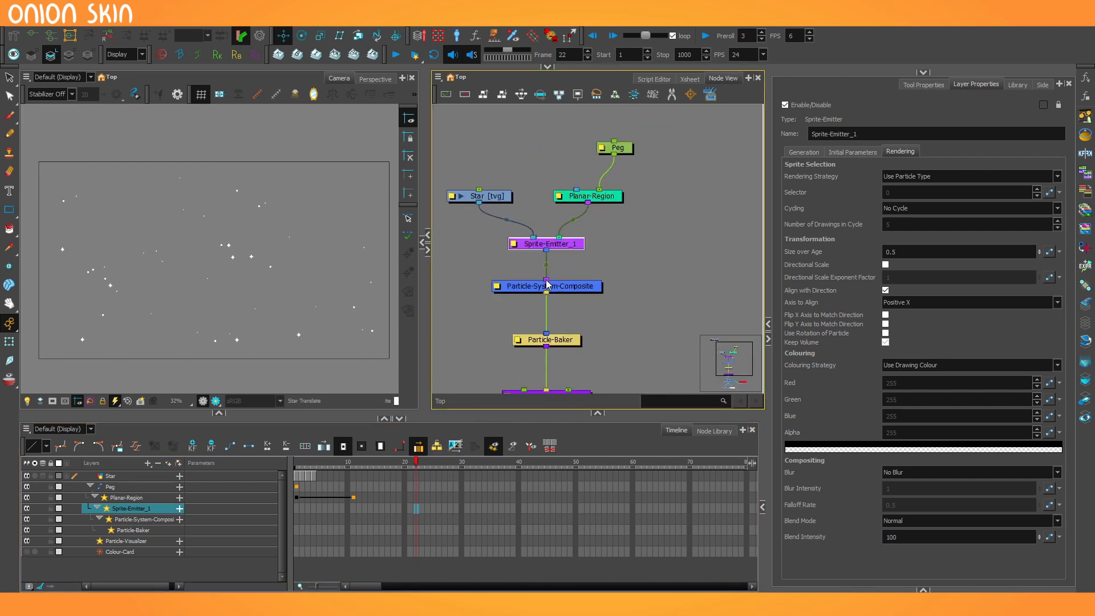
left_click_drag(548, 283, 563, 253)
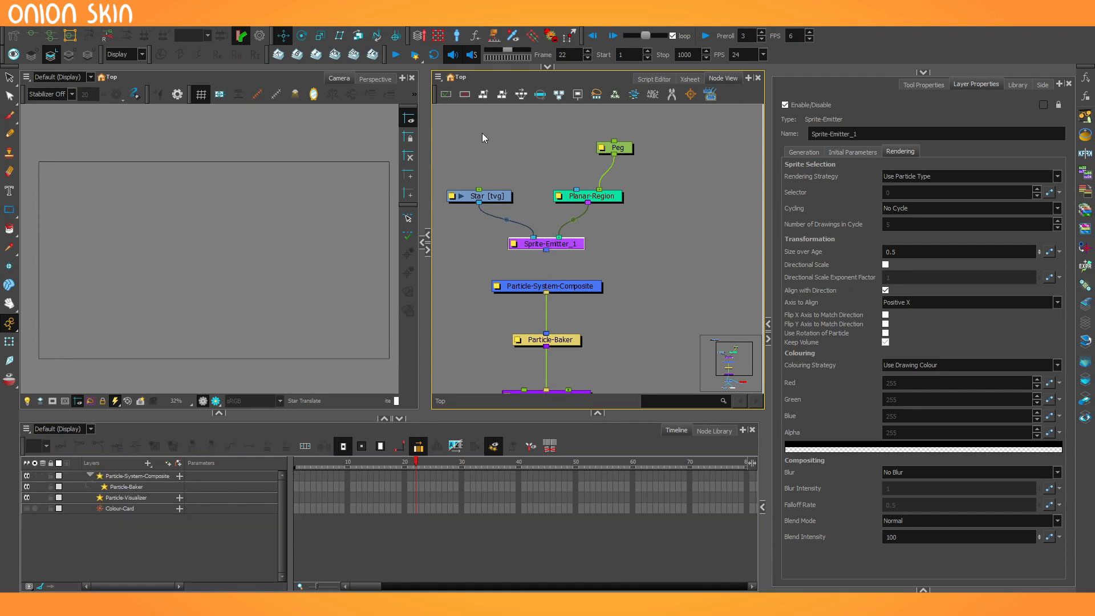
left_click_drag(482, 132, 662, 231)
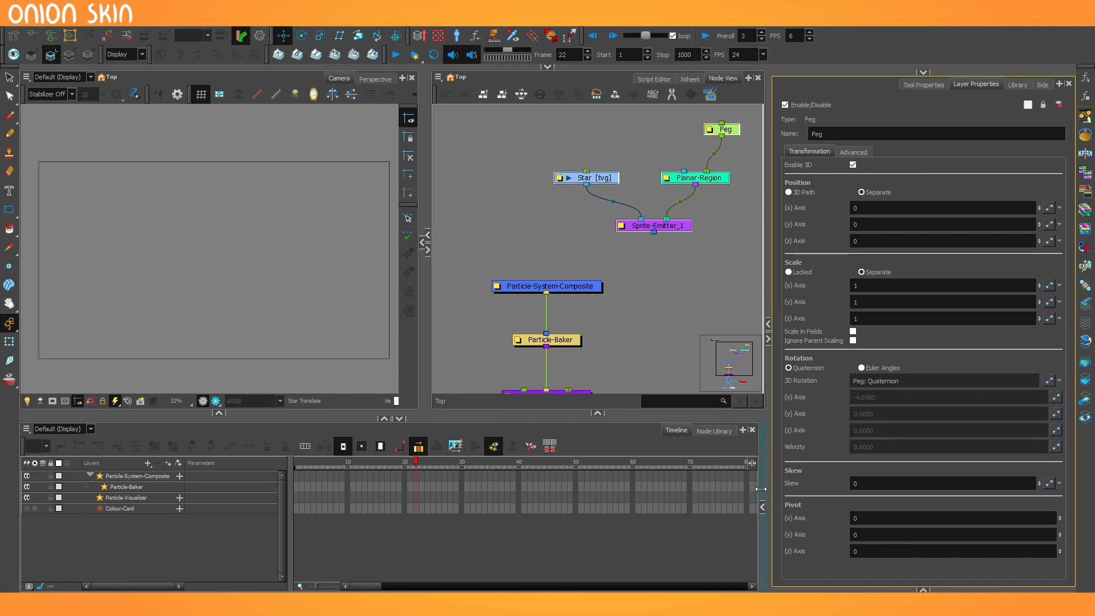
Add a second Sprite-Emitter fed by Star and Planar-Region, connect it to the Particle-System-Composite, and scrub the timeline.
left_click(763, 506)
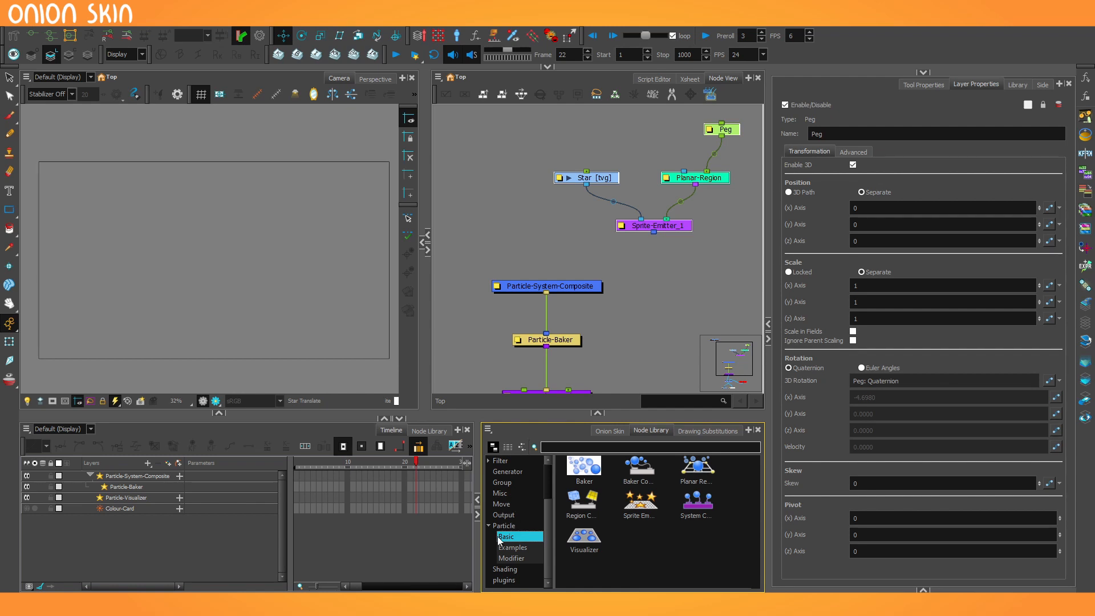
left_click_drag(641, 504, 542, 242)
left_click_drag(562, 240, 563, 228)
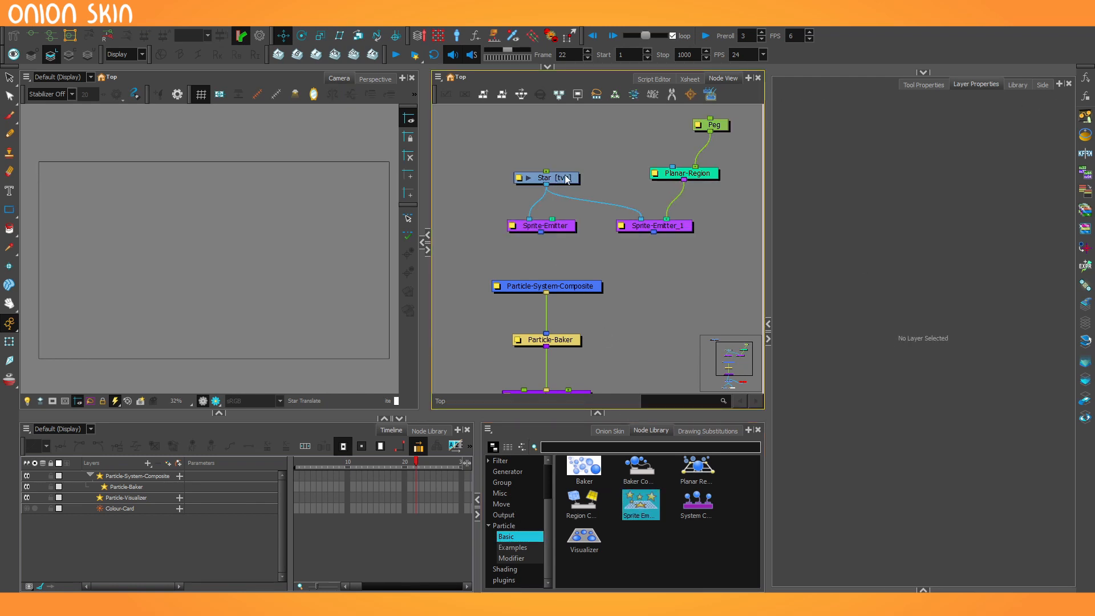
left_click(559, 182)
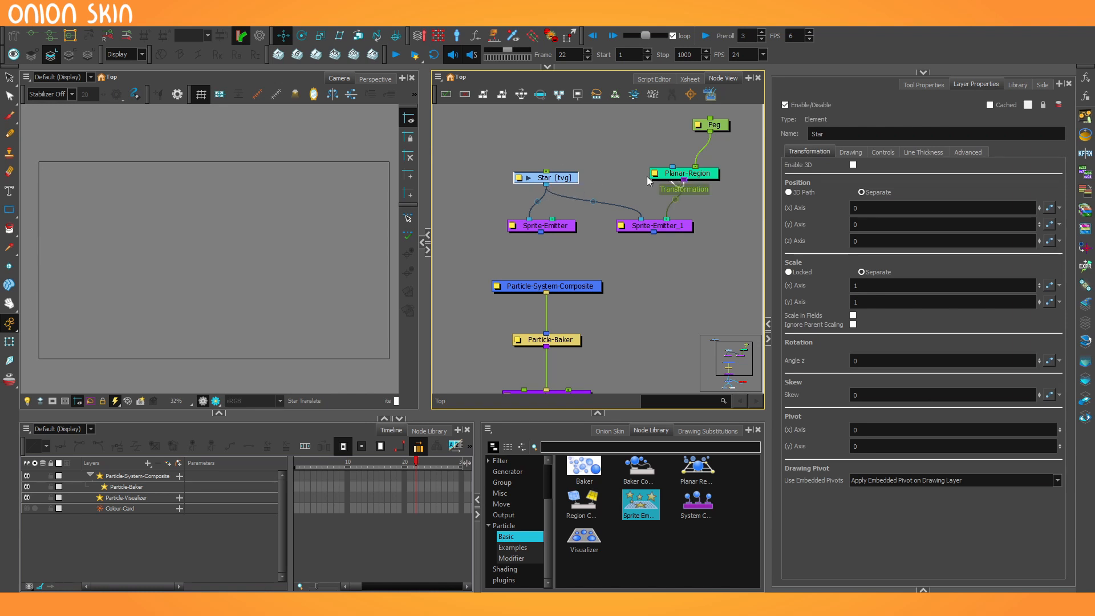
left_click_drag(683, 179, 546, 281)
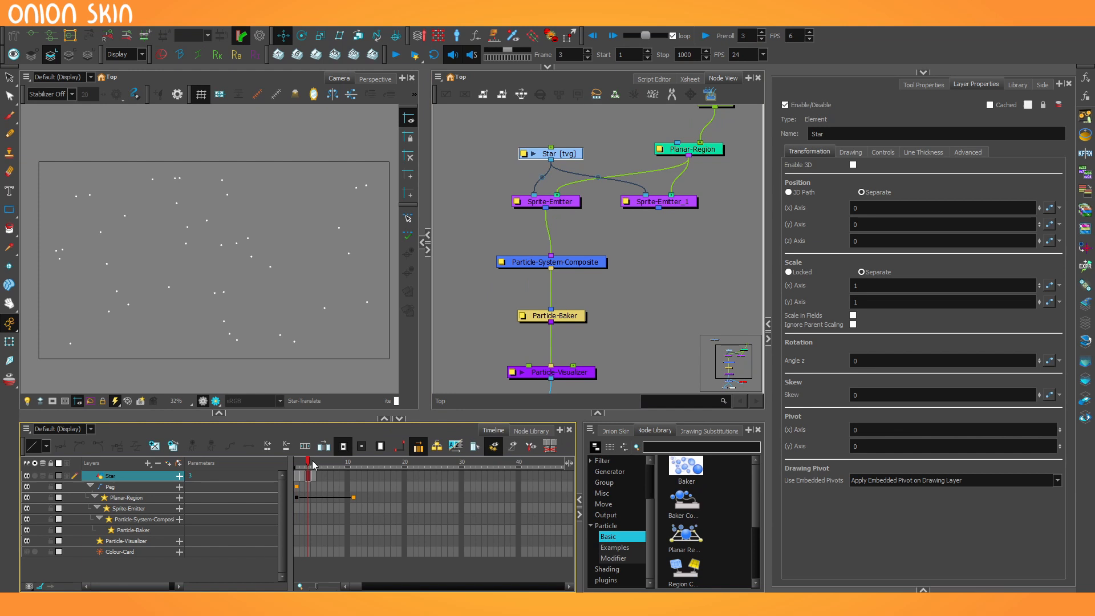
left_click_drag(298, 464, 475, 469)
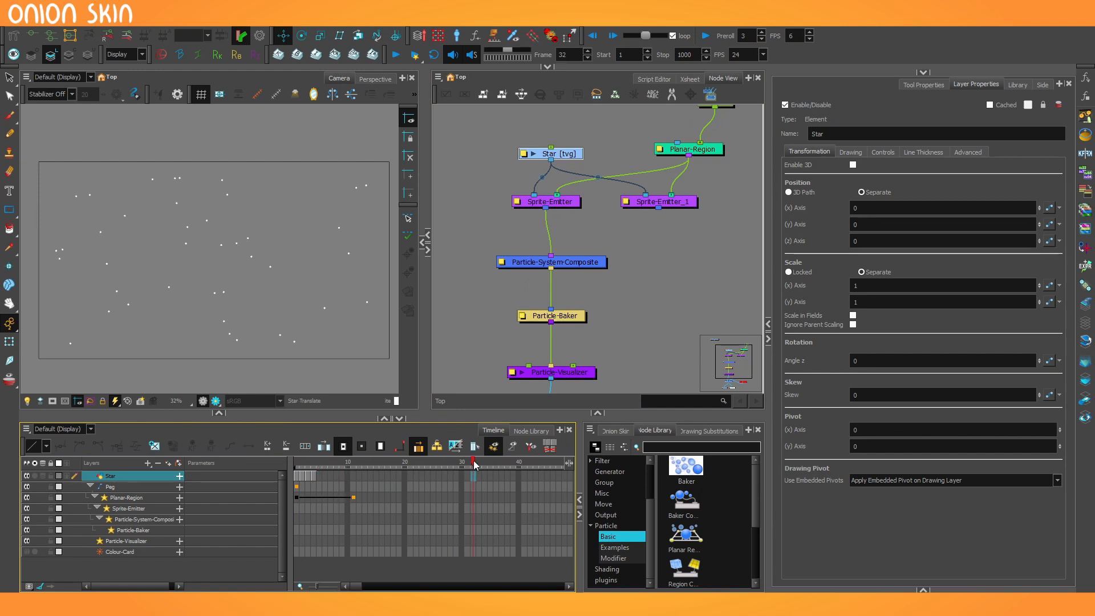
Detach the existing Particle-Baker and insert a new Baker between the Particle-System-Composite and Particle-Visualizer, scrubbing to check it.
left_click(532, 316)
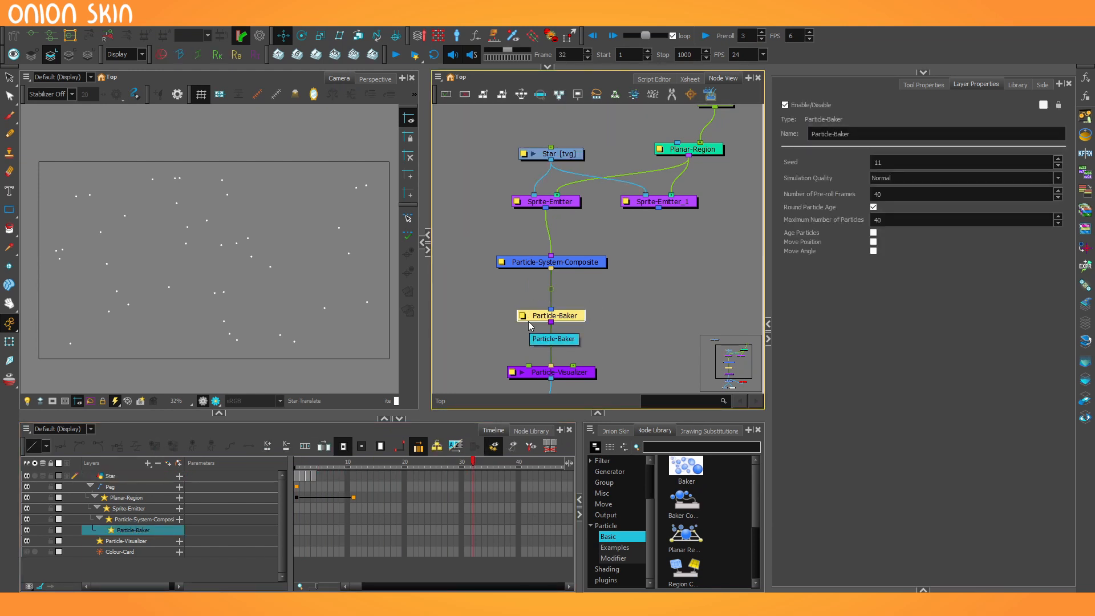
left_click_drag(569, 320, 662, 321)
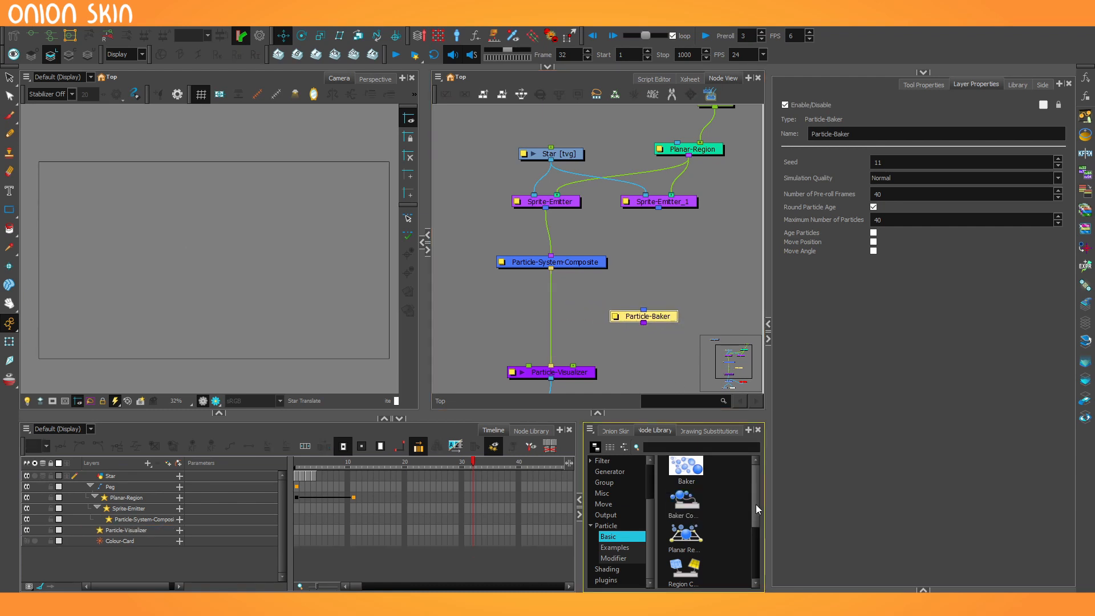
left_click_drag(686, 468, 536, 315)
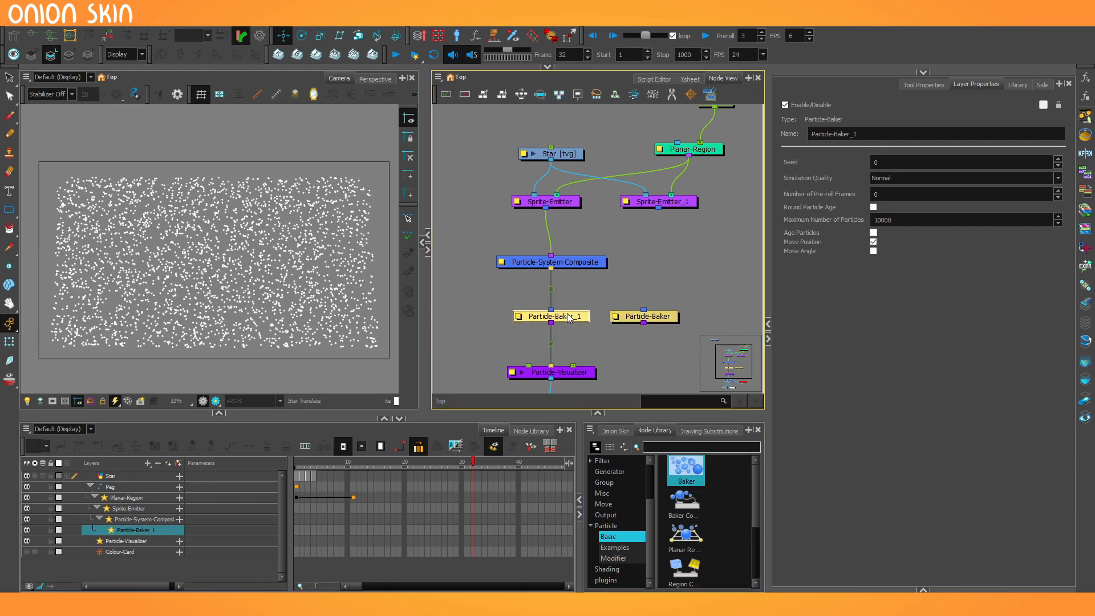
left_click_drag(302, 464, 450, 477)
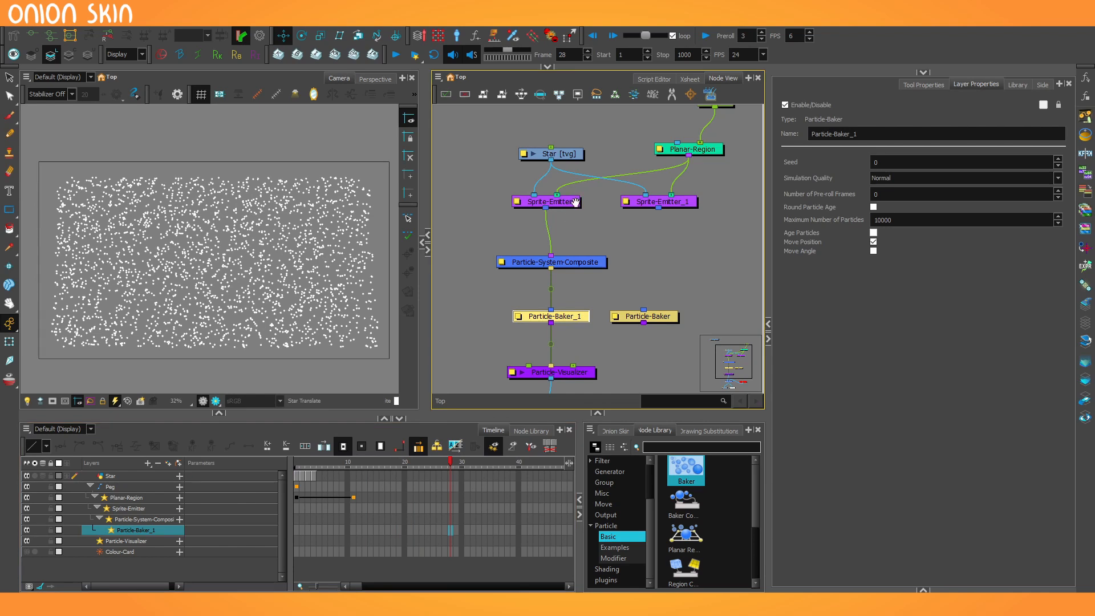
Set the new Sprite-Emitter's Number of Particles to 4 in its generation settings.
scroll(573, 226, "up", 1)
left_click(573, 222)
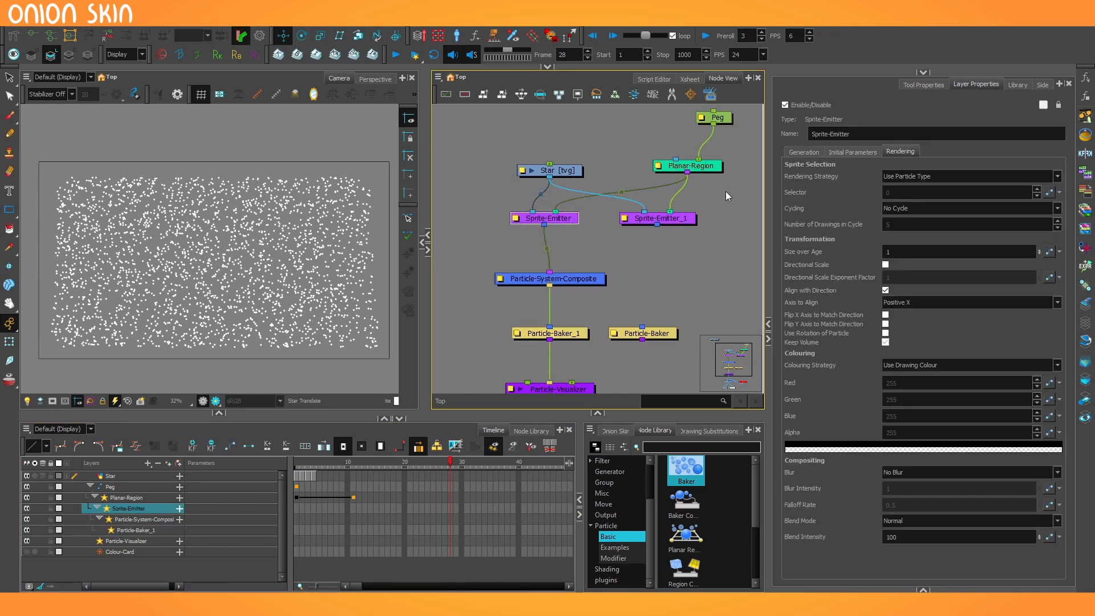
left_click(802, 152)
double_click(913, 195)
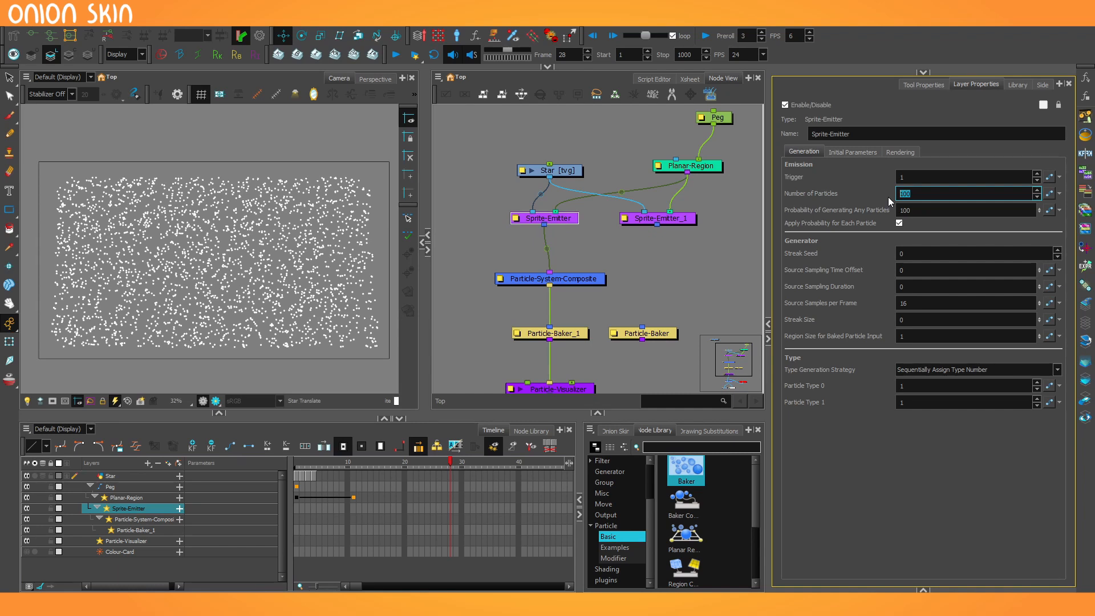
type("4")
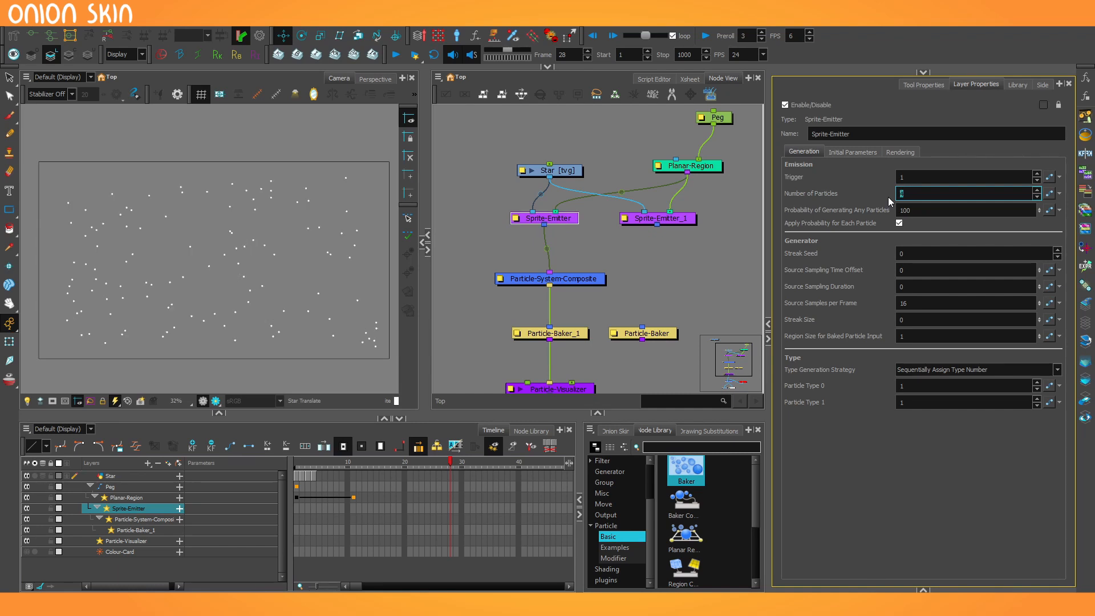
key("Tab")
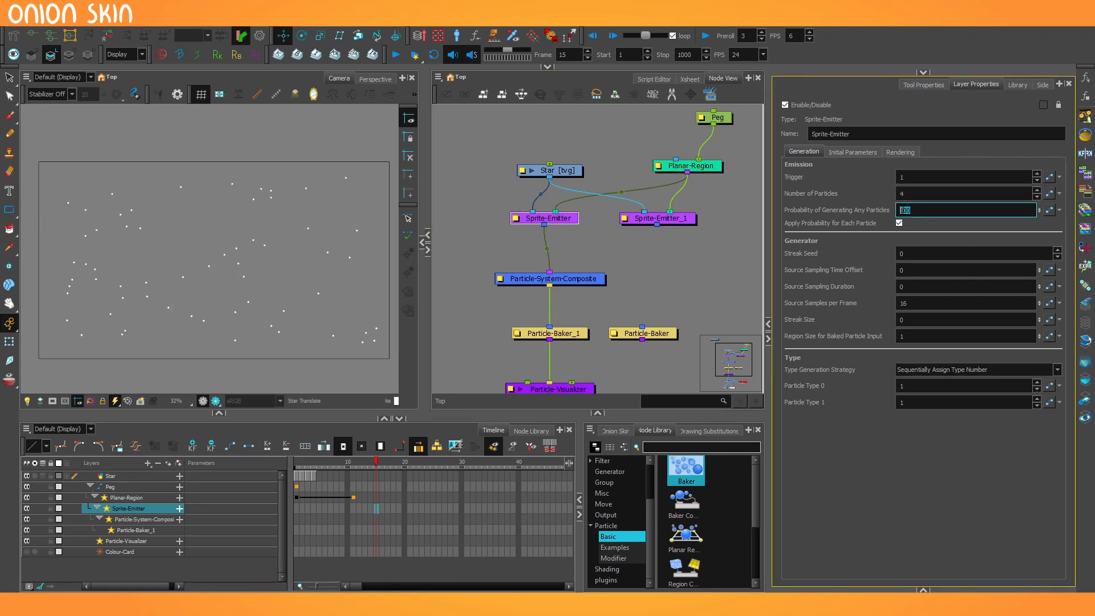
Set the new Sprite-Emitter's Rendering Strategy to Use Age and play the scene from frame 1.
left_click(896, 151)
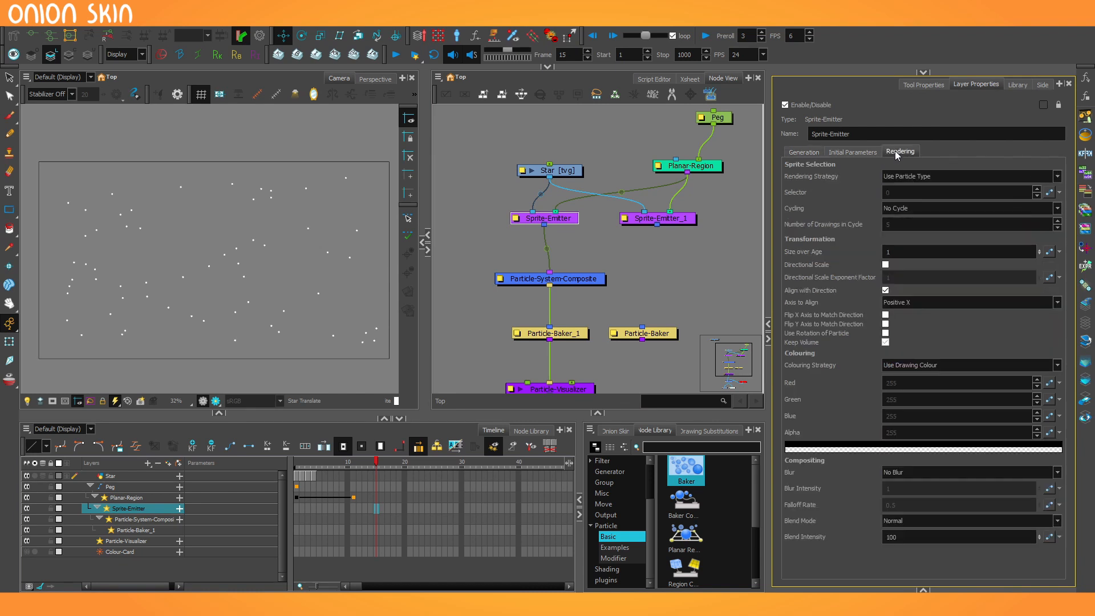
left_click(897, 179)
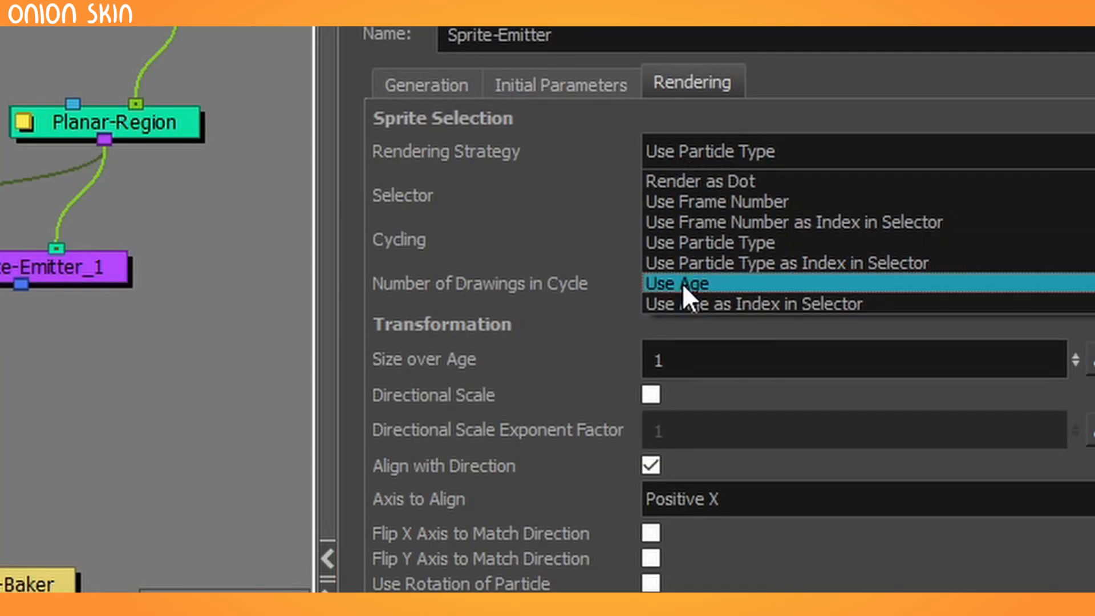
left_click(684, 285)
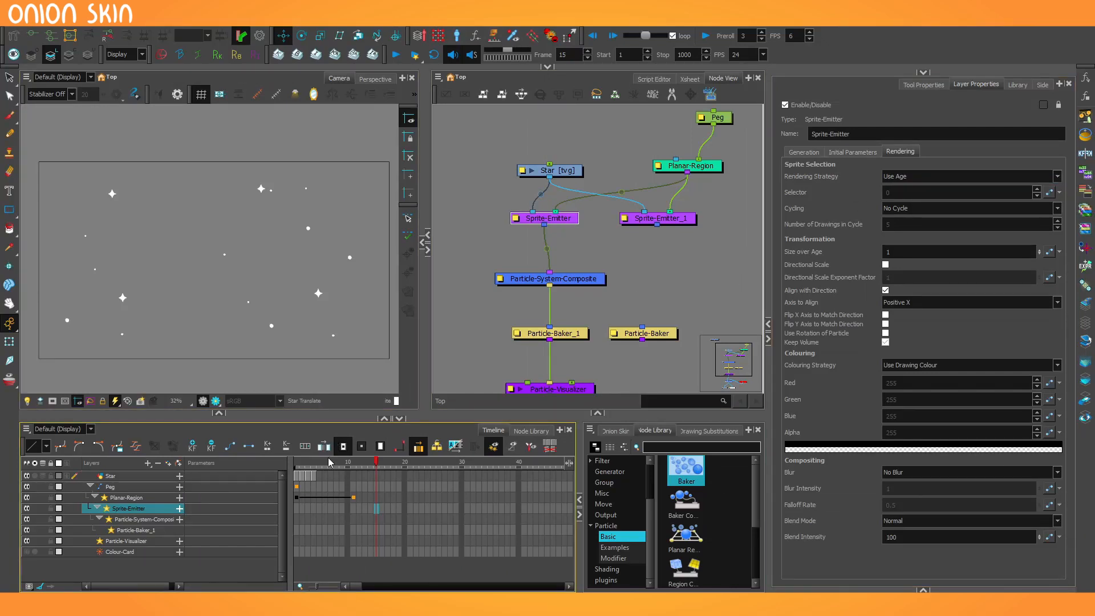
left_click(297, 462)
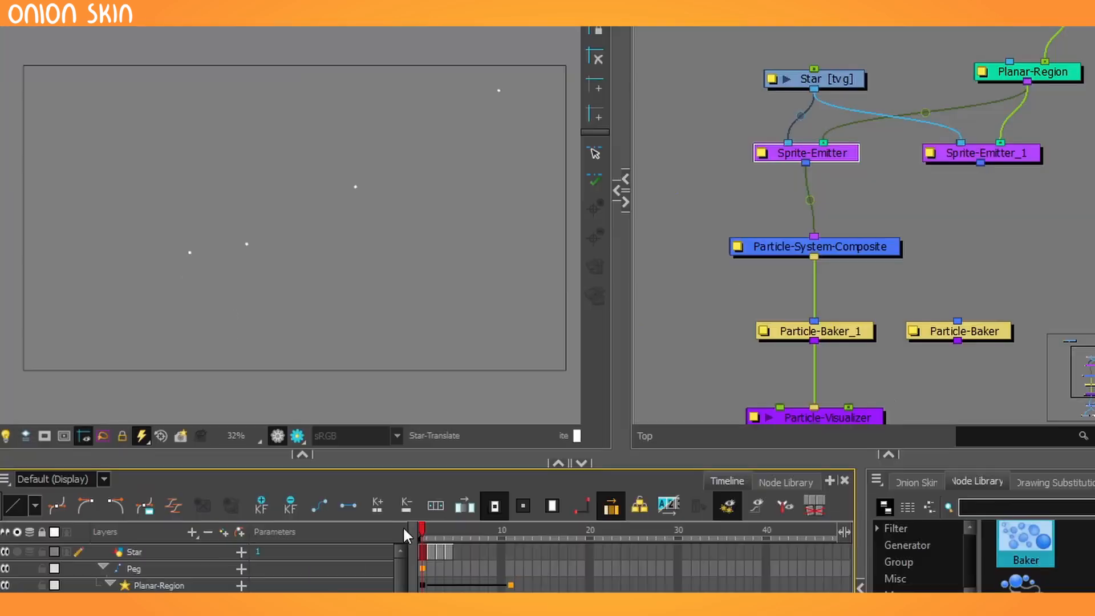
key("Return")
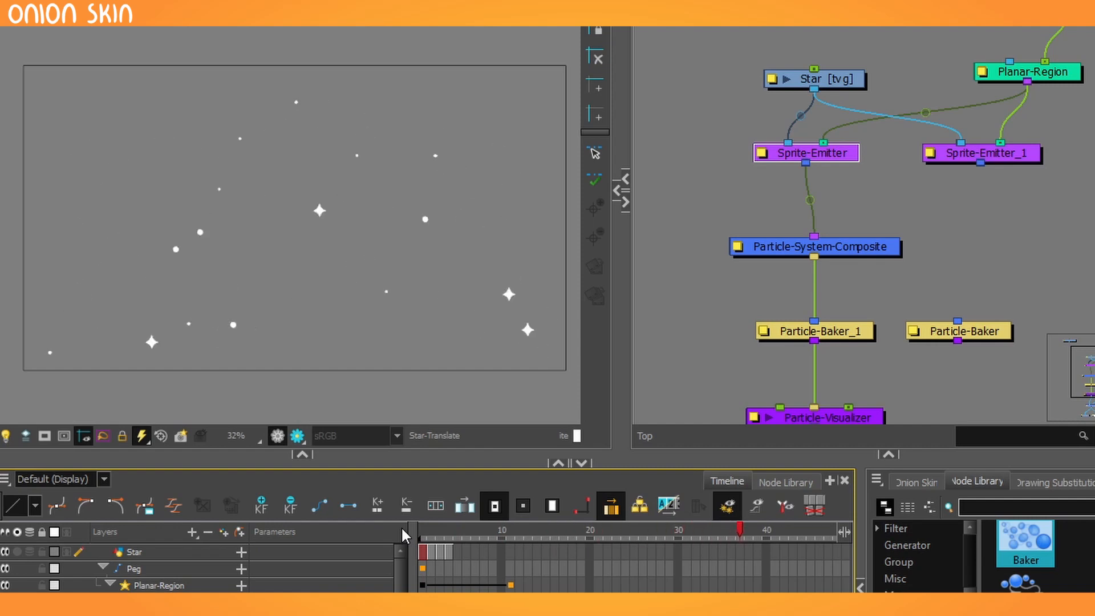
key("Return")
left_click_drag(452, 530, 480, 529)
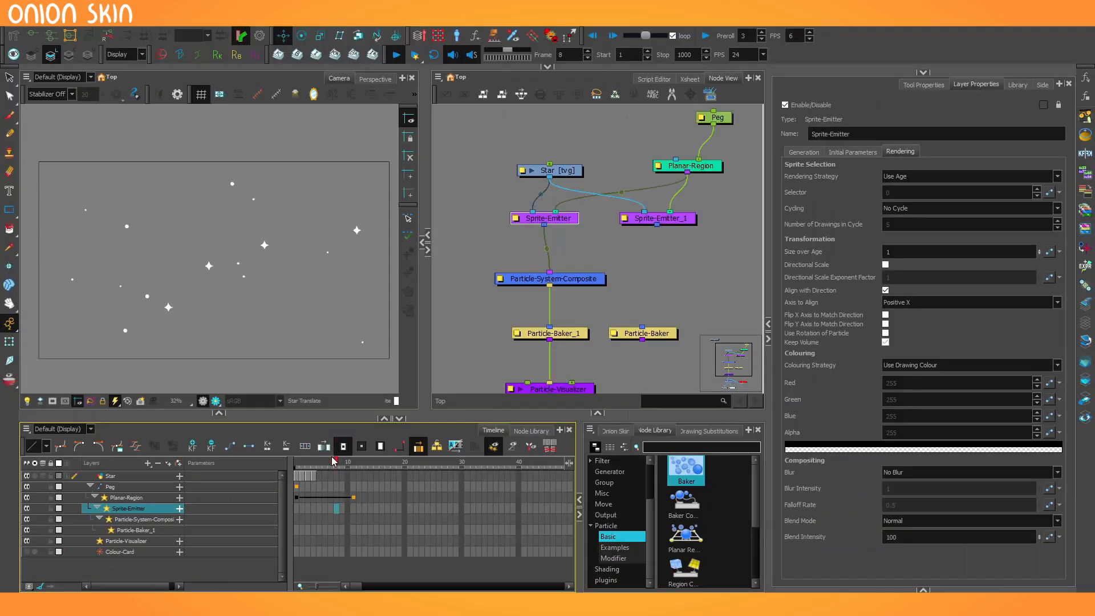
key("Return")
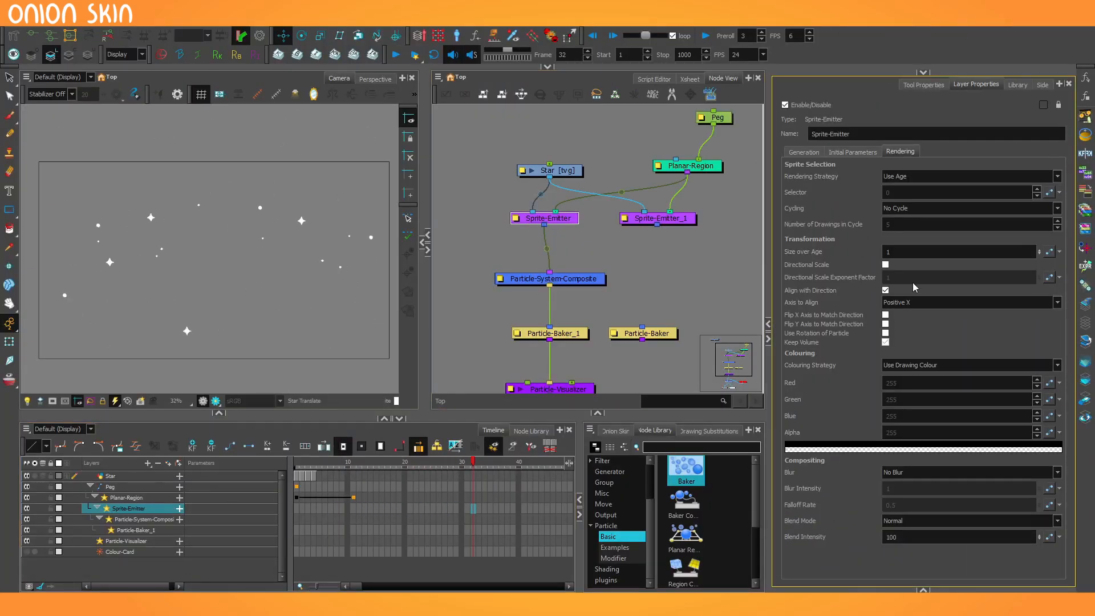
Set the new Sprite-Emitter's Size over Age to 0.7 and step forward three frames to check the sparkles.
left_click(887, 252)
type("0.7")
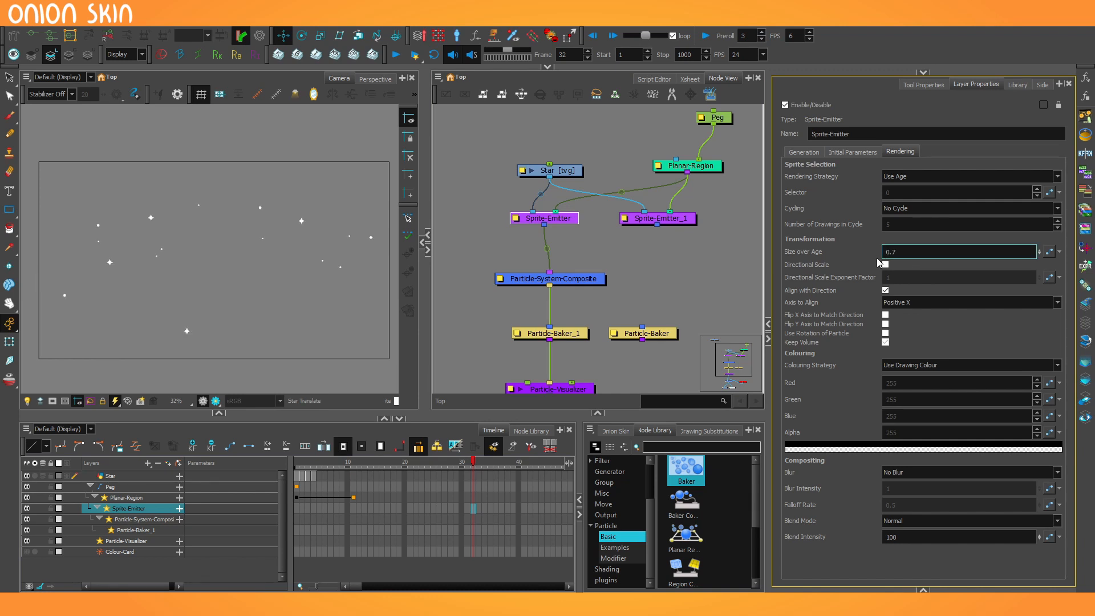
key("period")
key("period")
key("period")
scroll(222, 290, "down", 1)
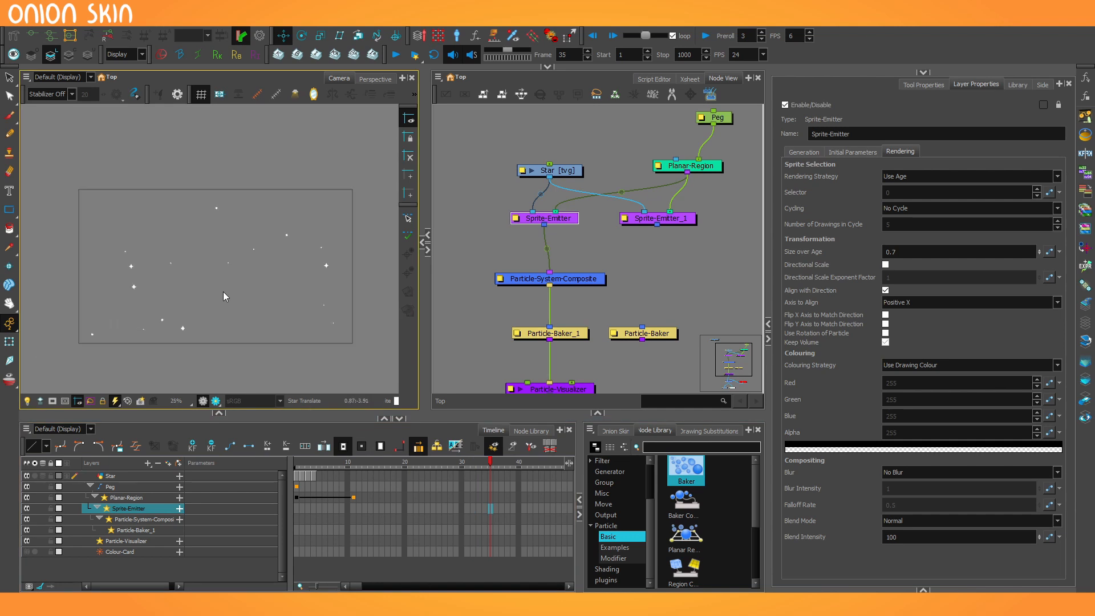
Duplicate the Particle-System-Composite and wire the copy between Sprite-Emitter_1 and the detached Particle-Baker.
left_click_drag(505, 327, 466, 305)
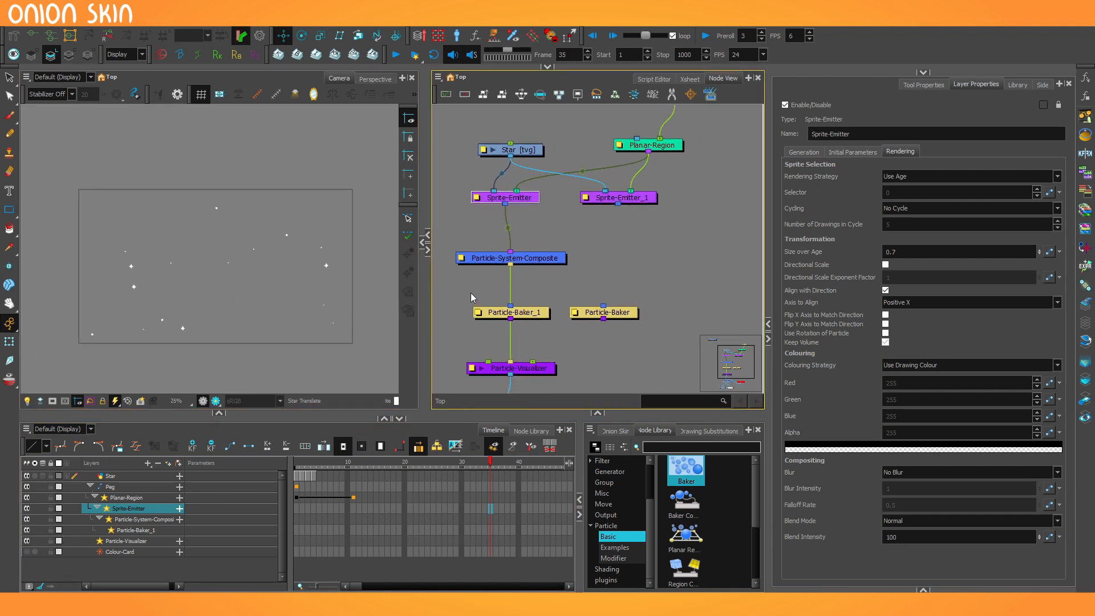
left_click_drag(633, 312, 661, 310)
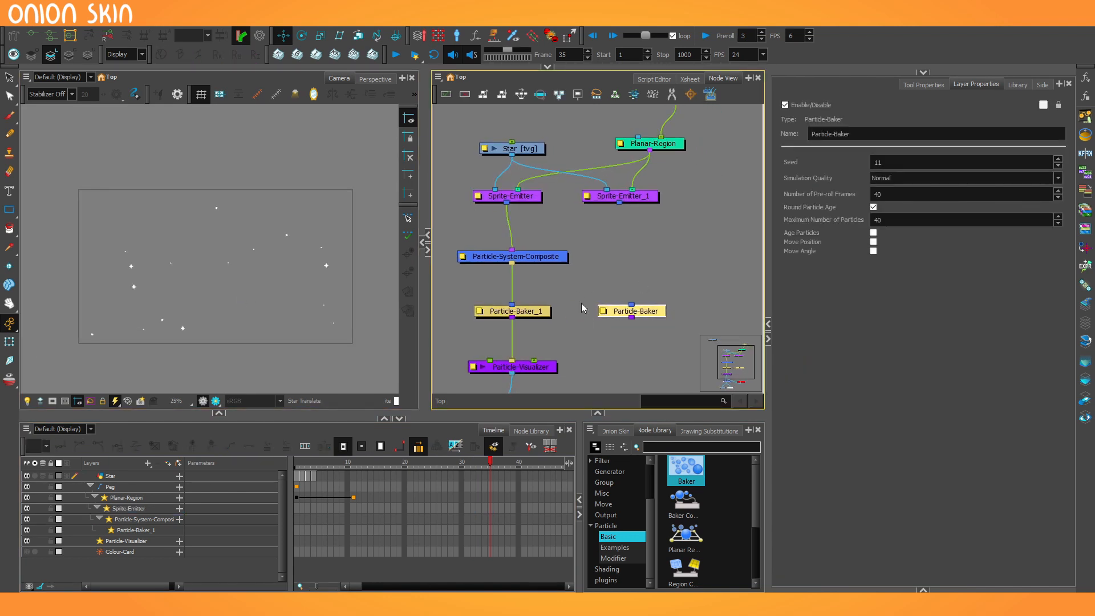
left_click_drag(581, 303, 594, 295)
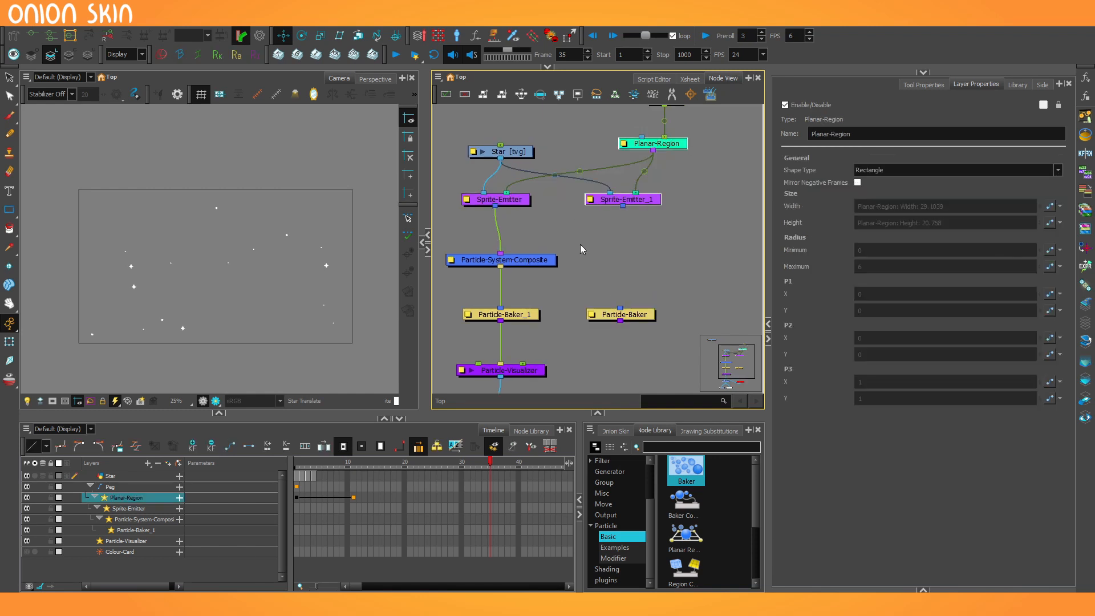
left_click(516, 263)
key("ctrl+c")
key("ctrl+v")
left_click_drag(530, 272, 574, 256)
left_click_drag(623, 205, 623, 314)
left_click_drag(597, 362, 604, 311)
scroll(604, 311, "down", 2)
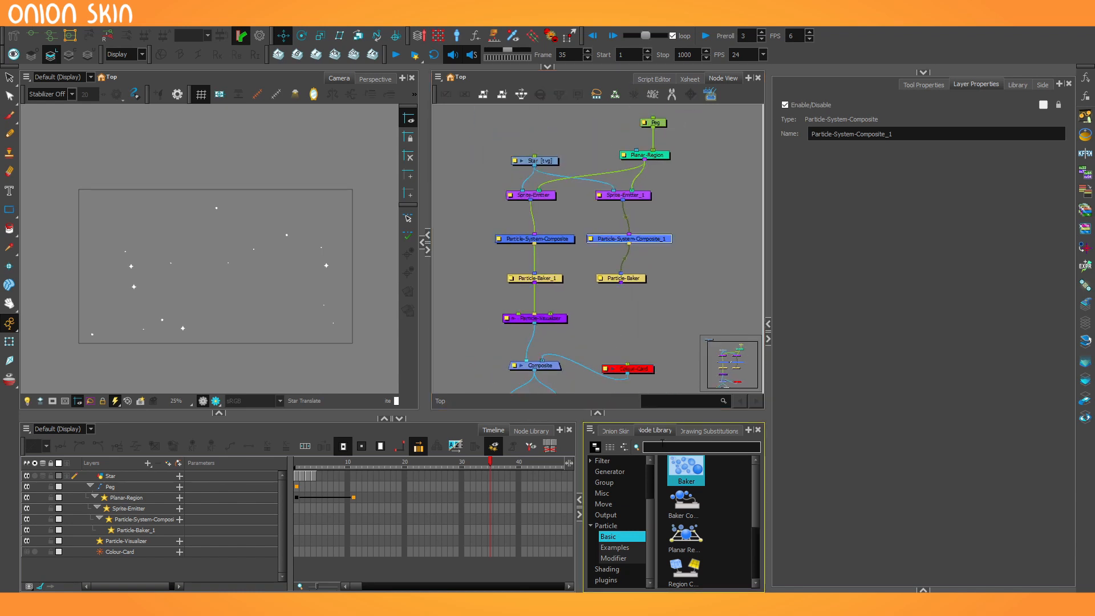
Add a Baker-Composite that merges both particle bakers and feeds the Particle-Visualizer, and move the visualizer beneath it.
scroll(596, 298, "up", 1)
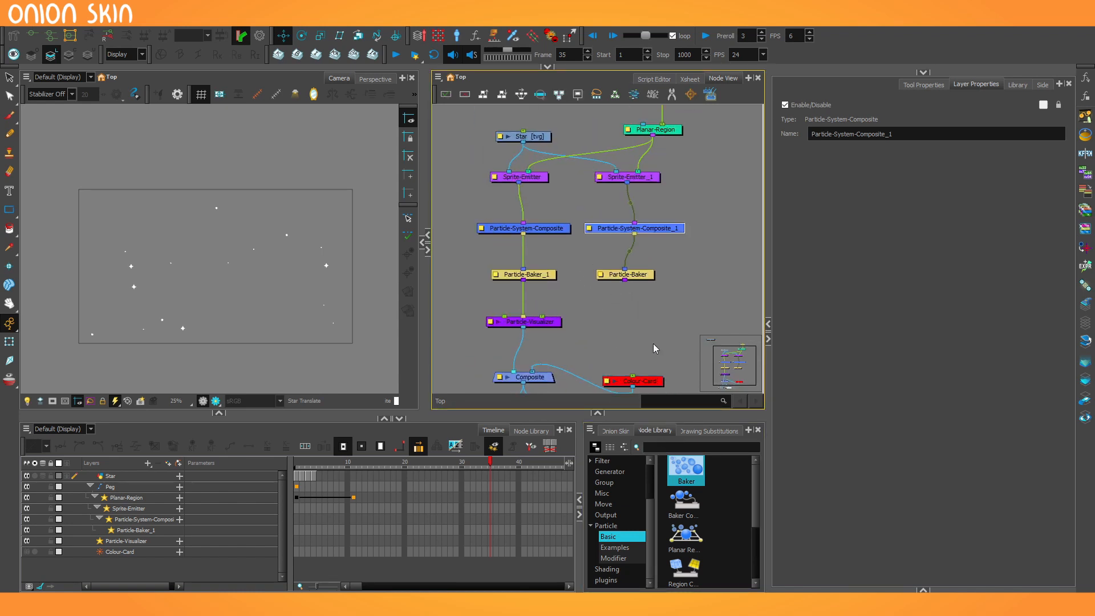
left_click_drag(697, 507, 598, 301)
scroll(573, 305, "up", 1)
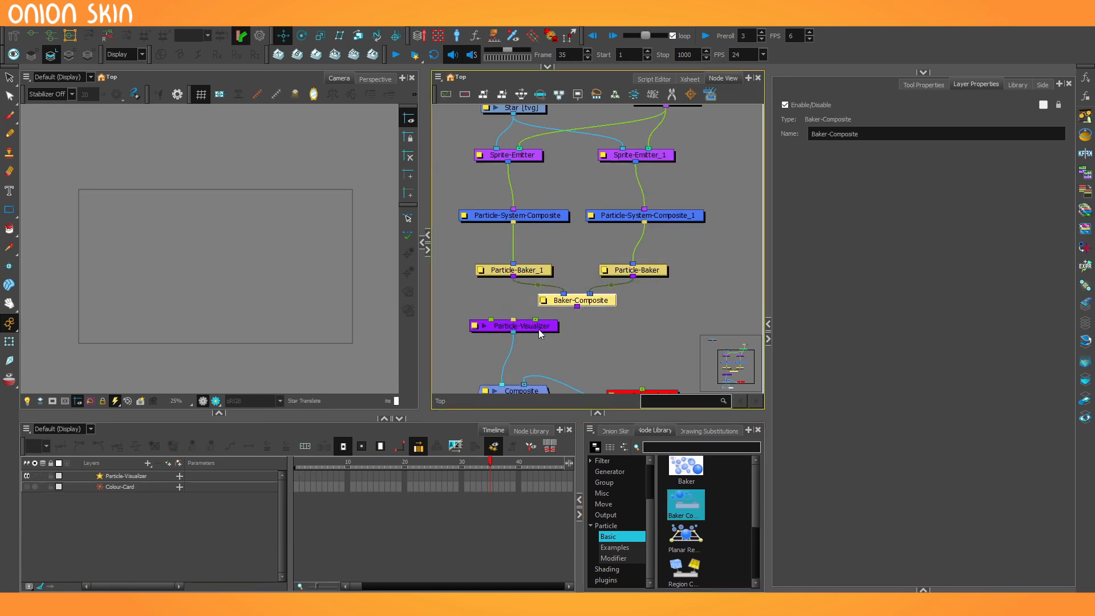
mouse_move(538, 329)
left_mouse_down()
mouse_move(582, 348)
mouse_move(557, 338)
left_mouse_up()
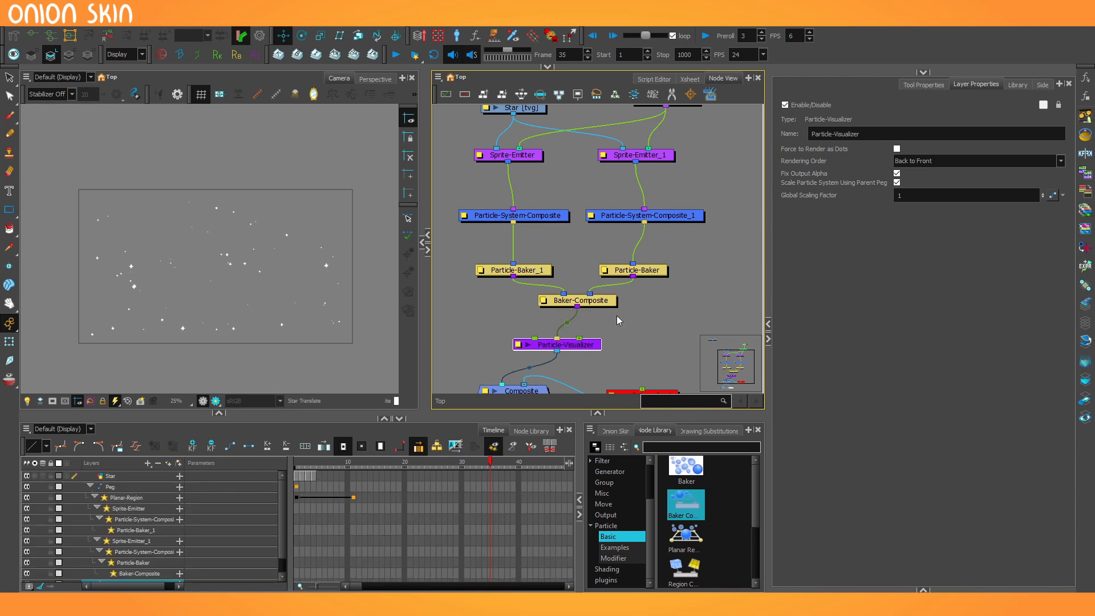
Play the scene from frame 1 to check the two star layers combined.
left_click(612, 317)
key("Return")
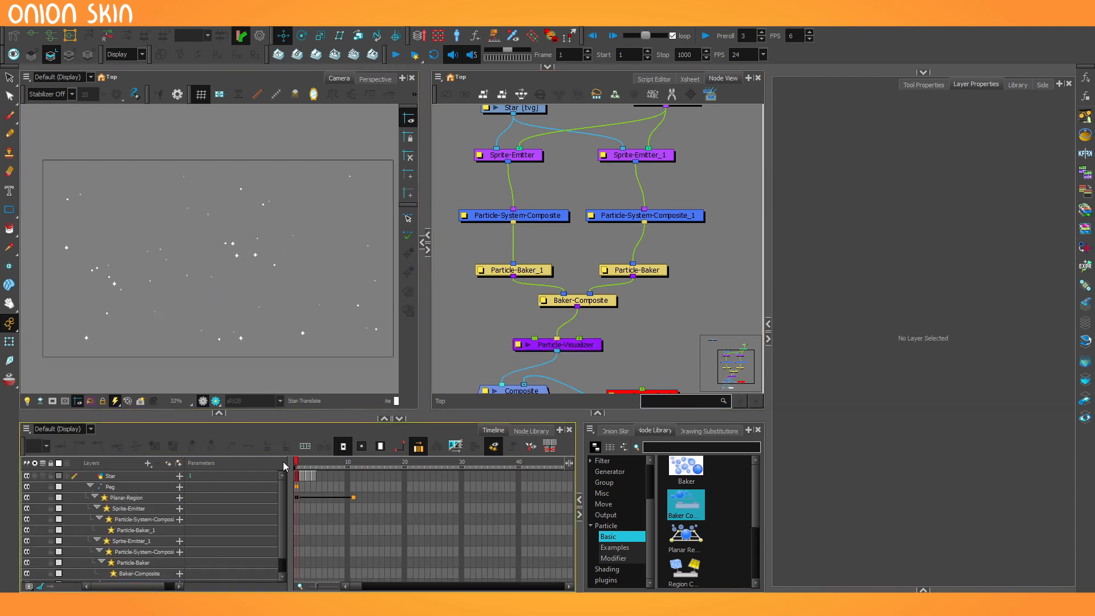
key("Return")
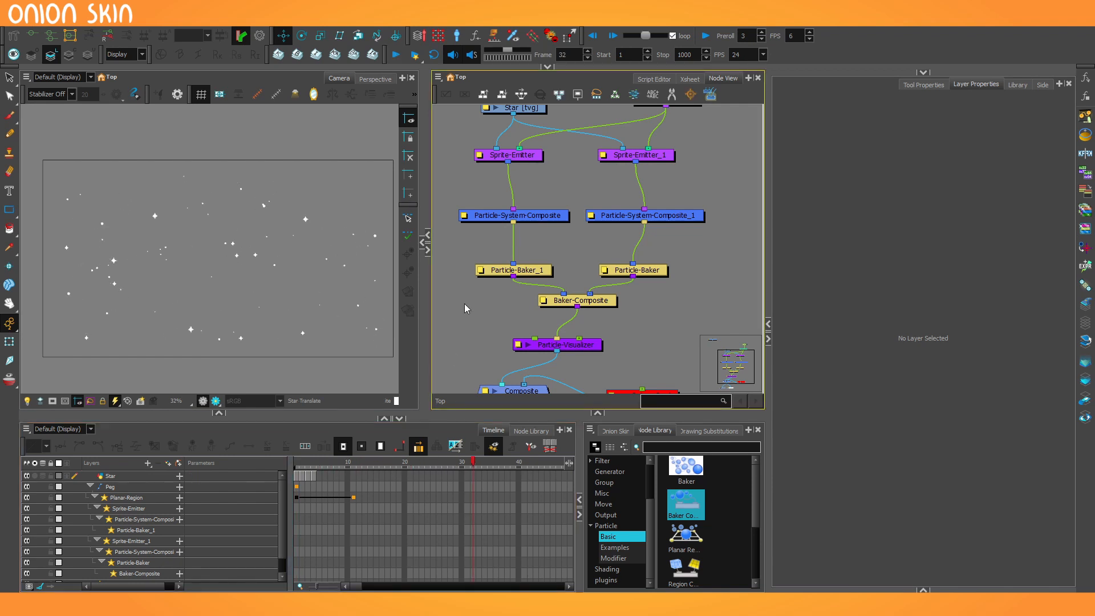
Select the Planar-Region node and show its region controls in the camera view.
scroll(469, 302, "down", 2)
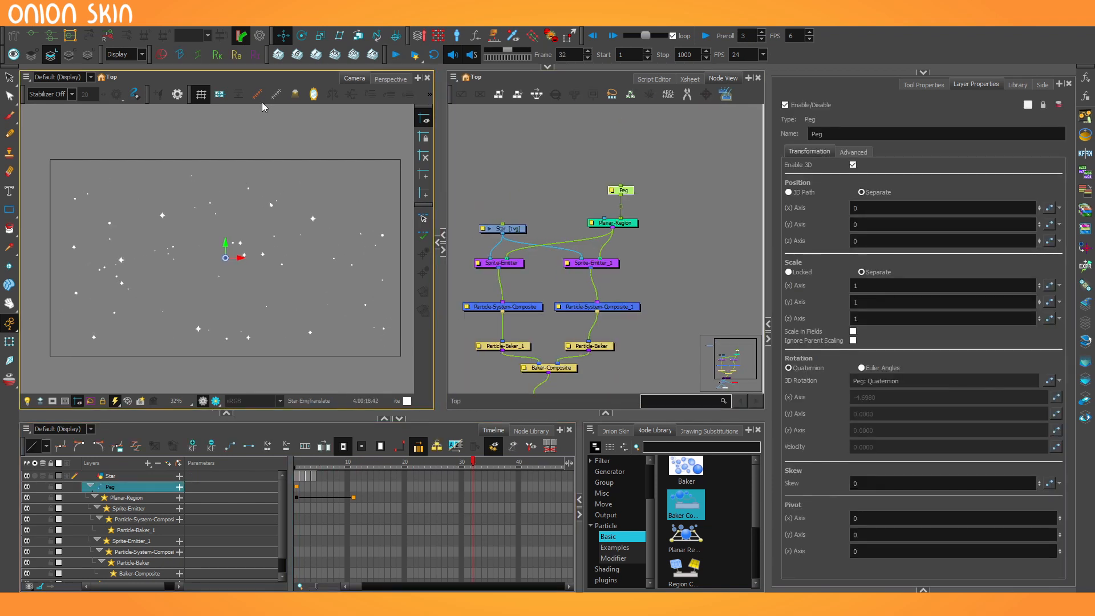
left_click(583, 218)
left_click(615, 222)
scroll(615, 223, "up", 2)
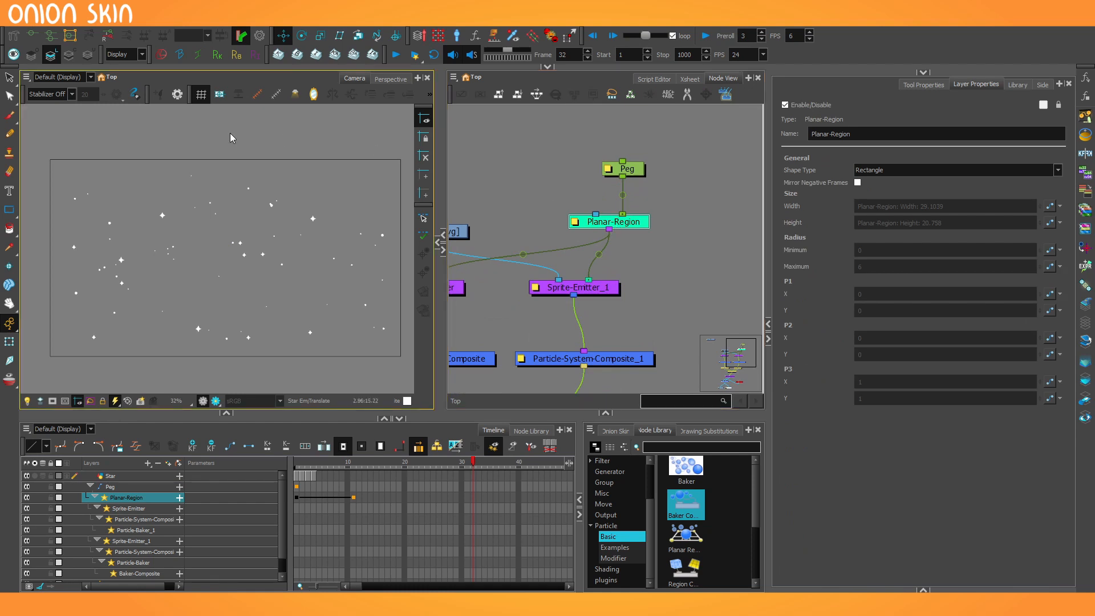
left_click(258, 95)
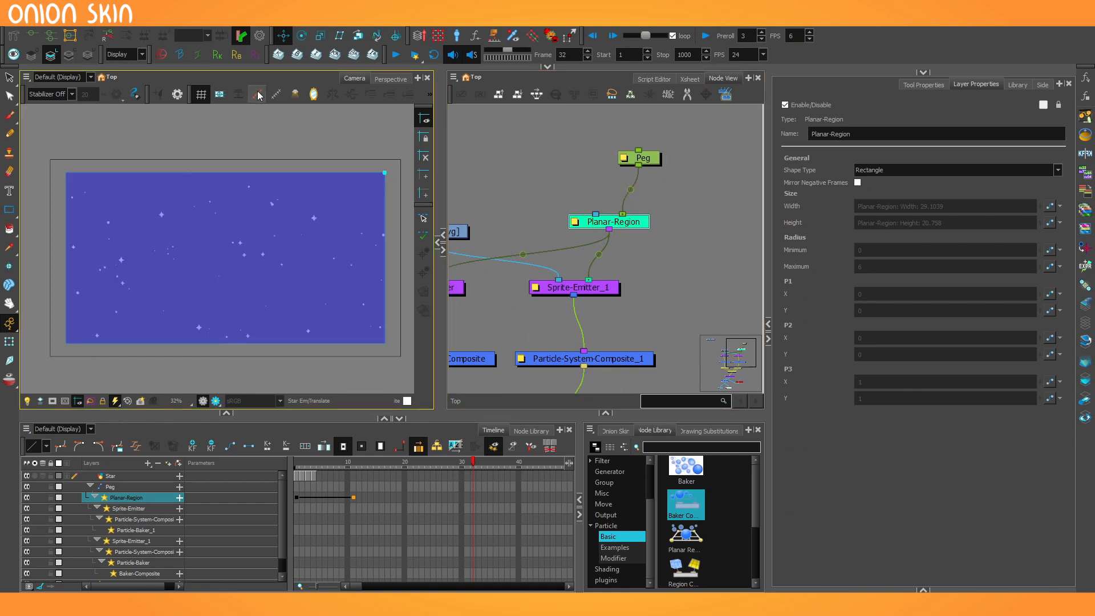
scroll(236, 212, "down", 1)
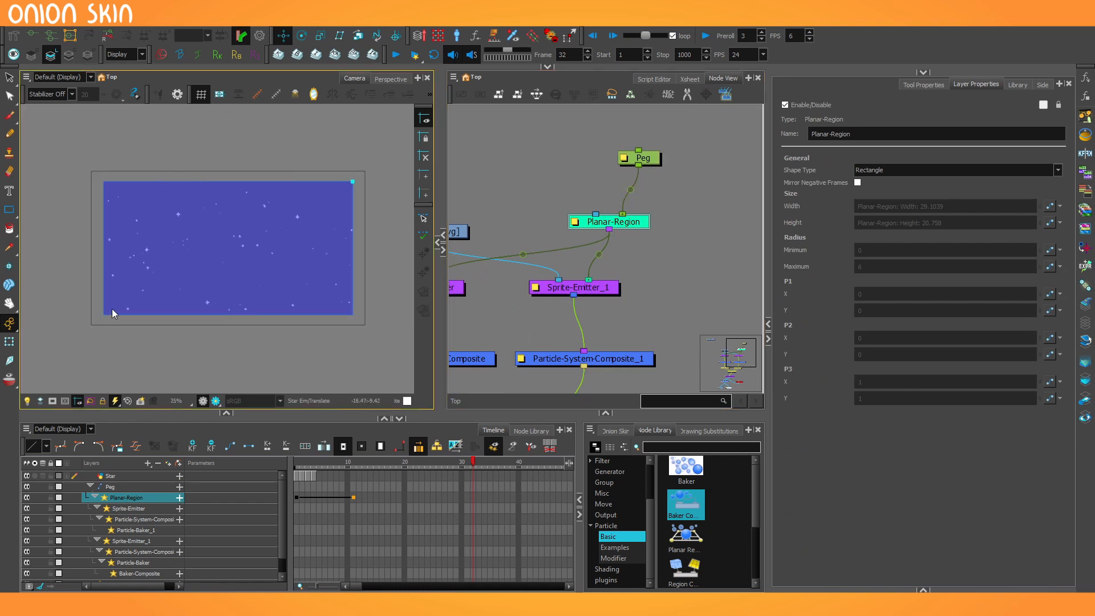
Scale up the Peg above the Planar-Region so the emission region covers the whole camera frame.
scroll(271, 292, "up", 1)
left_click(642, 158)
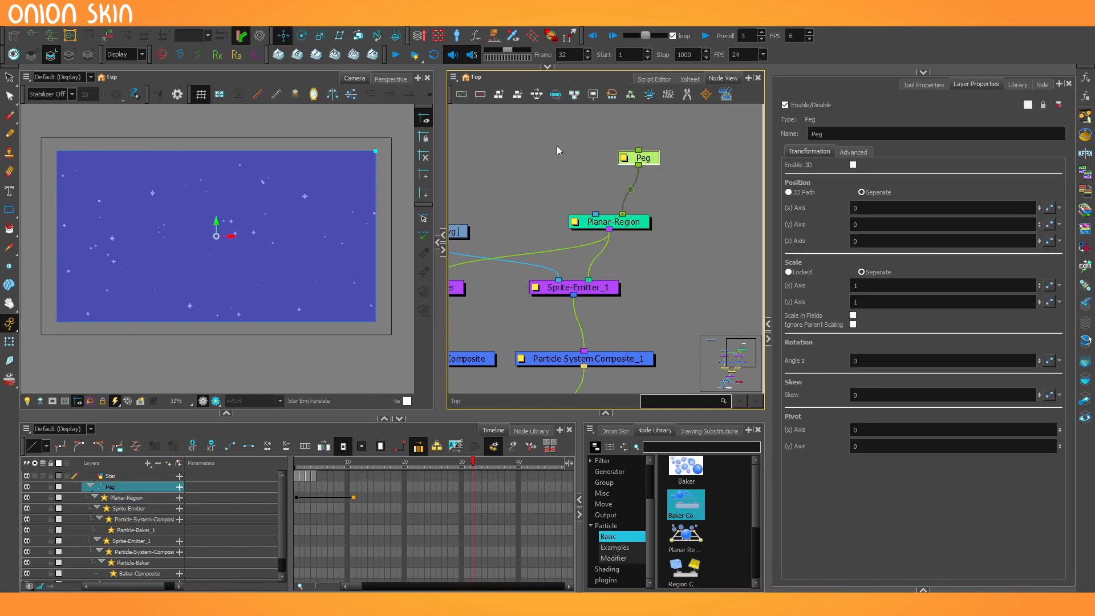
left_click(320, 35)
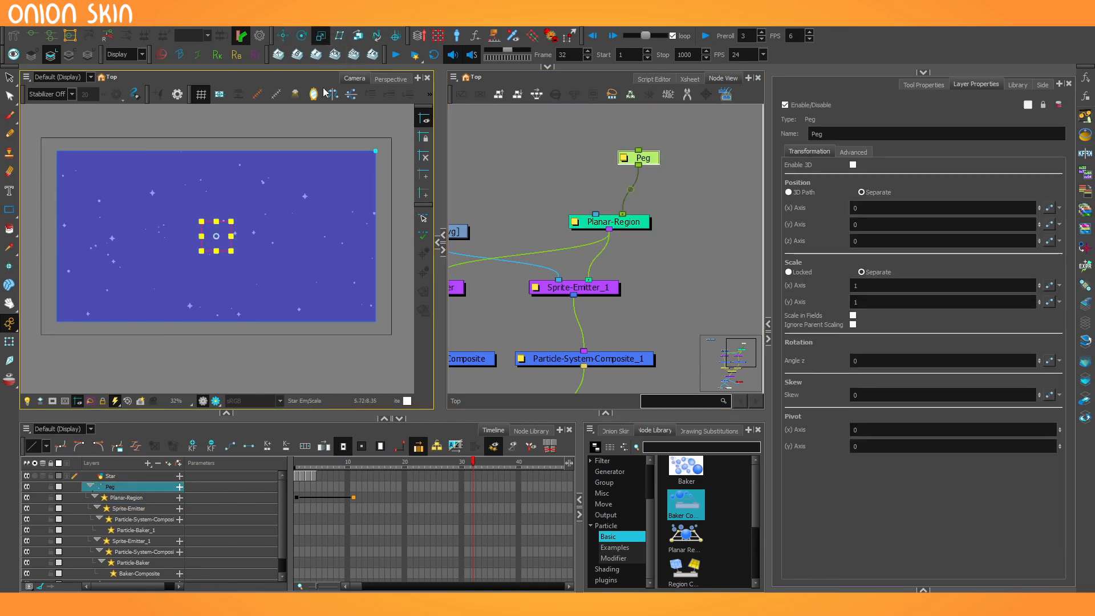
left_click_drag(324, 175, 357, 155)
Play and scrub through the timeline to compare the static stars with the twinkling ones against the dark blue background.
key("shift+Return")
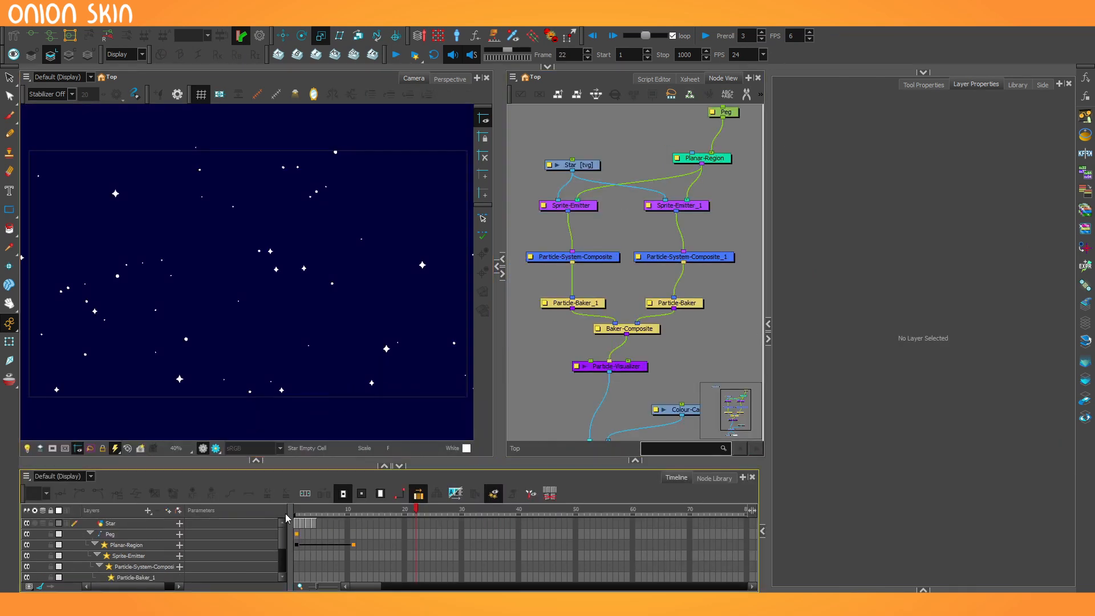
left_click_drag(305, 512, 443, 533)
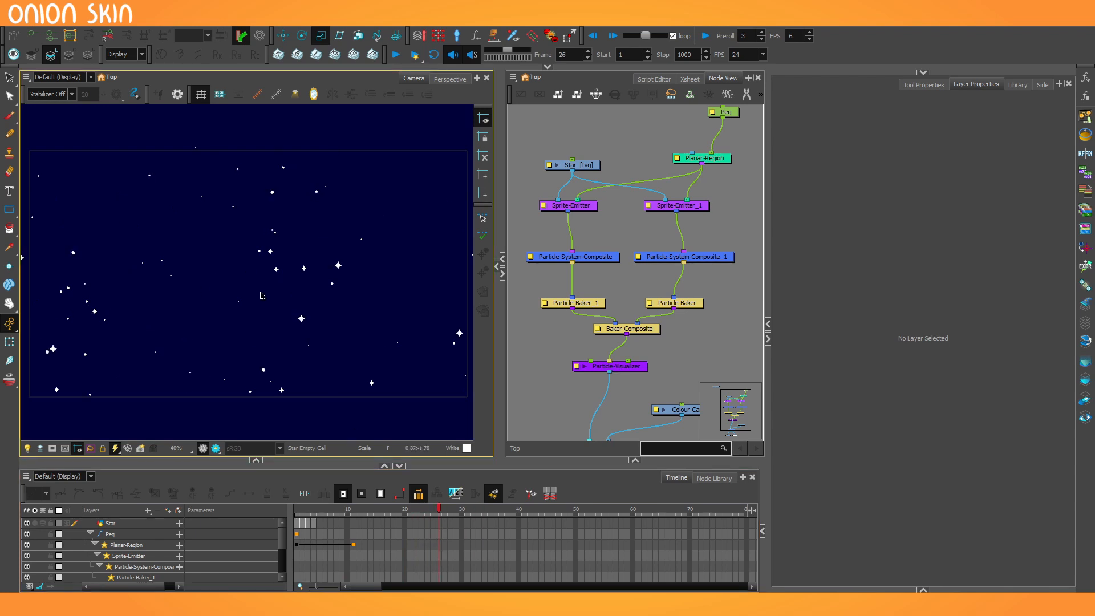
left_click(700, 209)
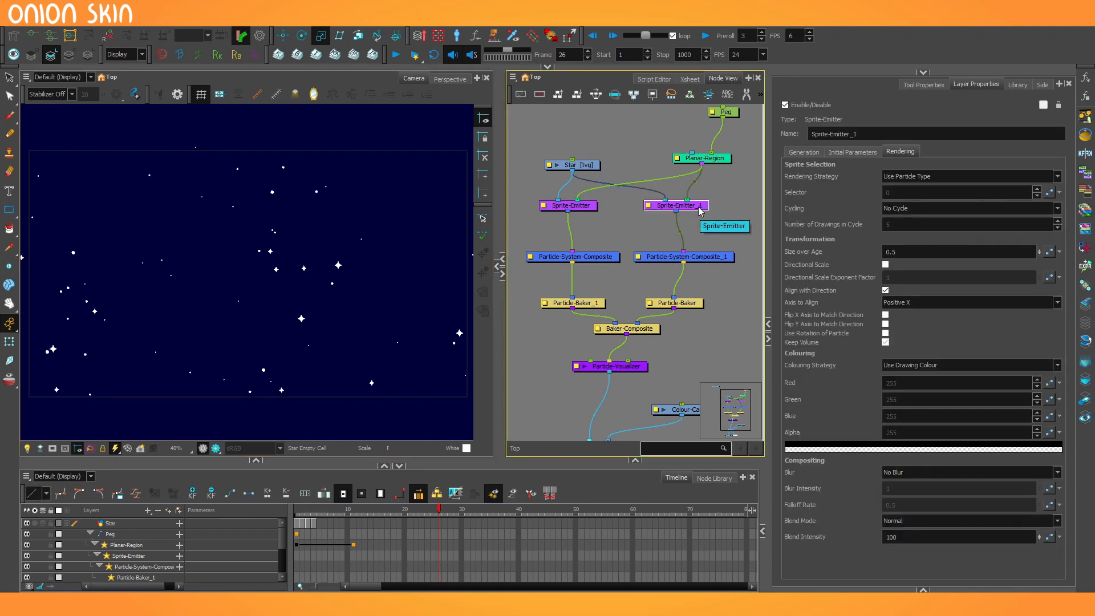
key("d")
key("a")
left_click_drag(440, 507, 451, 509)
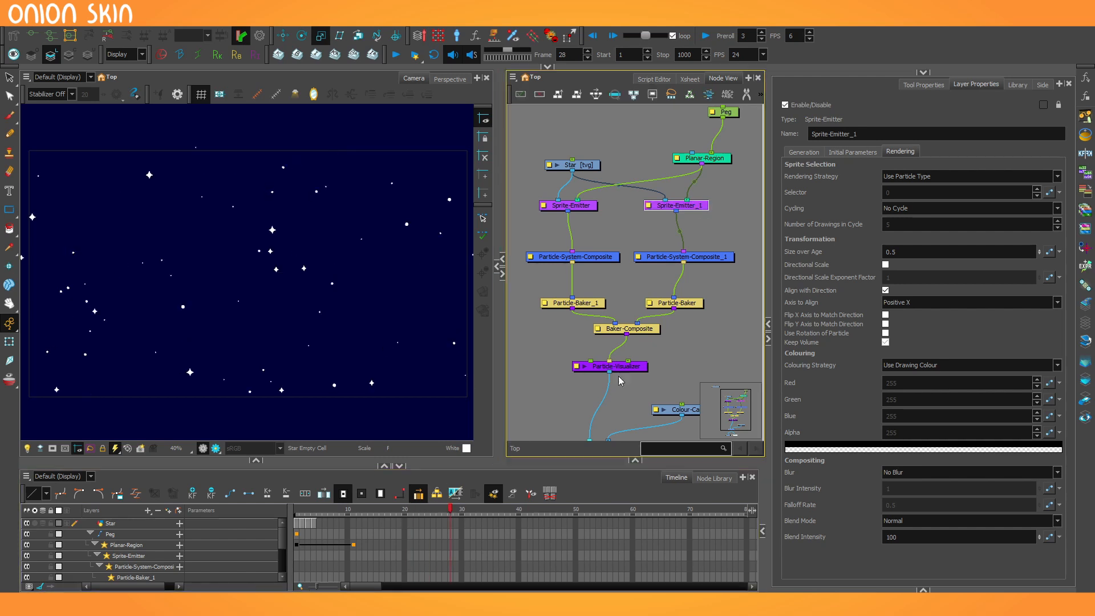
Rename Sprite-Emitter_1 as Sprite-Emitter_STATIC.
left_click(867, 134)
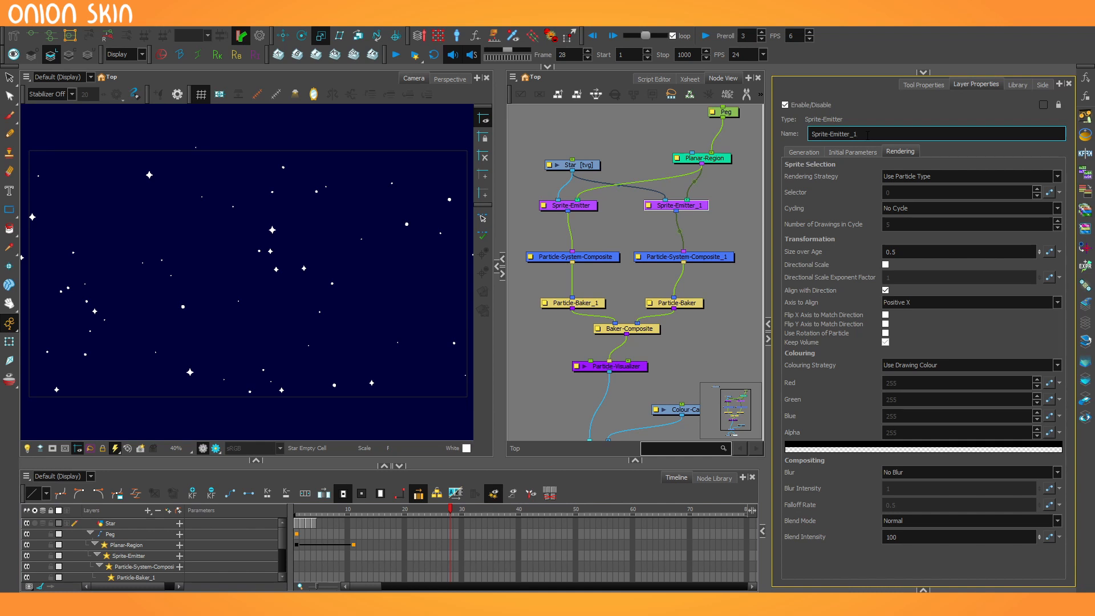
type("STAT")
type("IC")
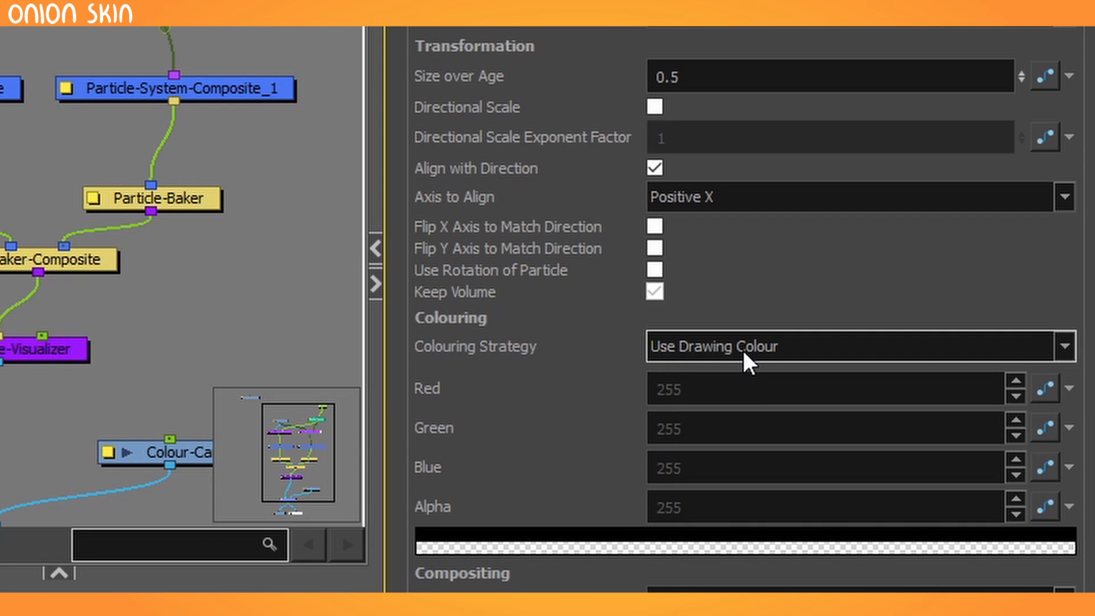
Set Sprite-Emitter_STATIC's Colouring Strategy to Map RGBA Based on Age with an Alpha of 100.
left_click(891, 346)
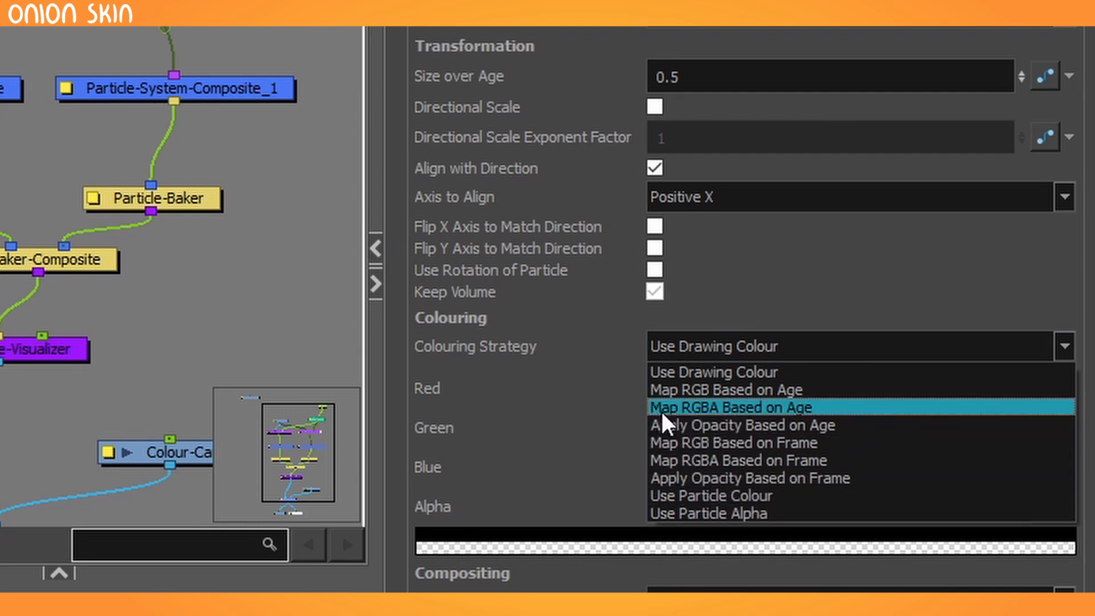
left_click(847, 406)
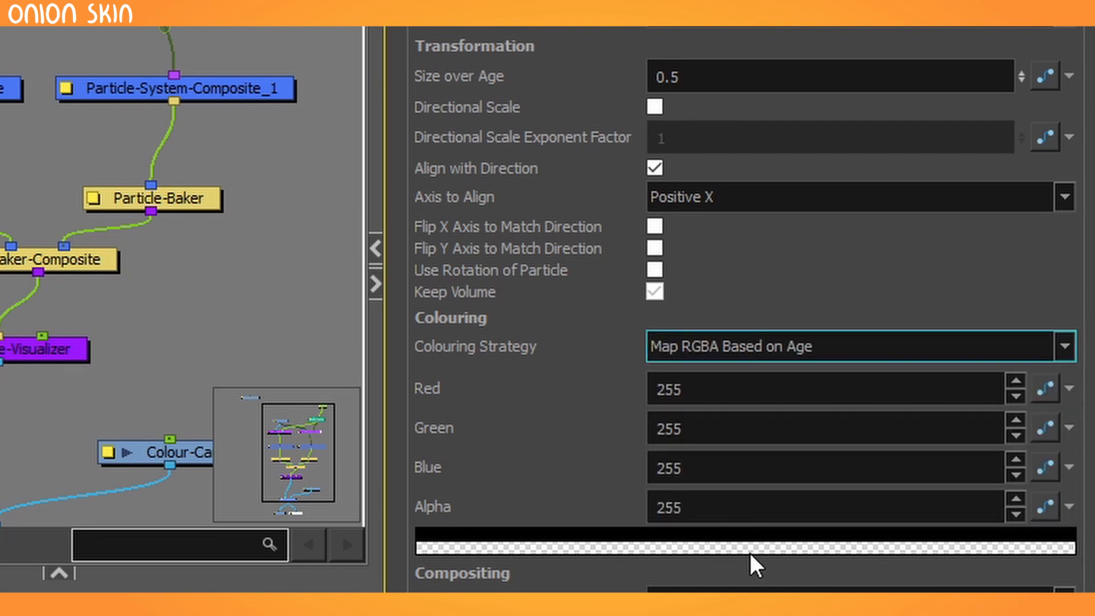
left_click_drag(740, 512, 612, 509)
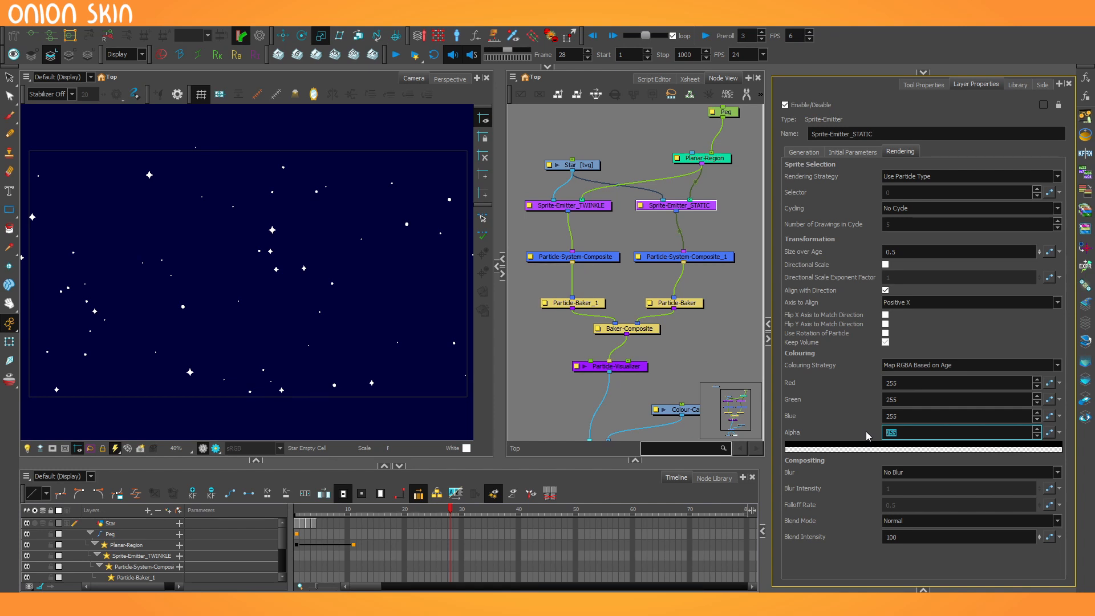
type("180")
key("Return")
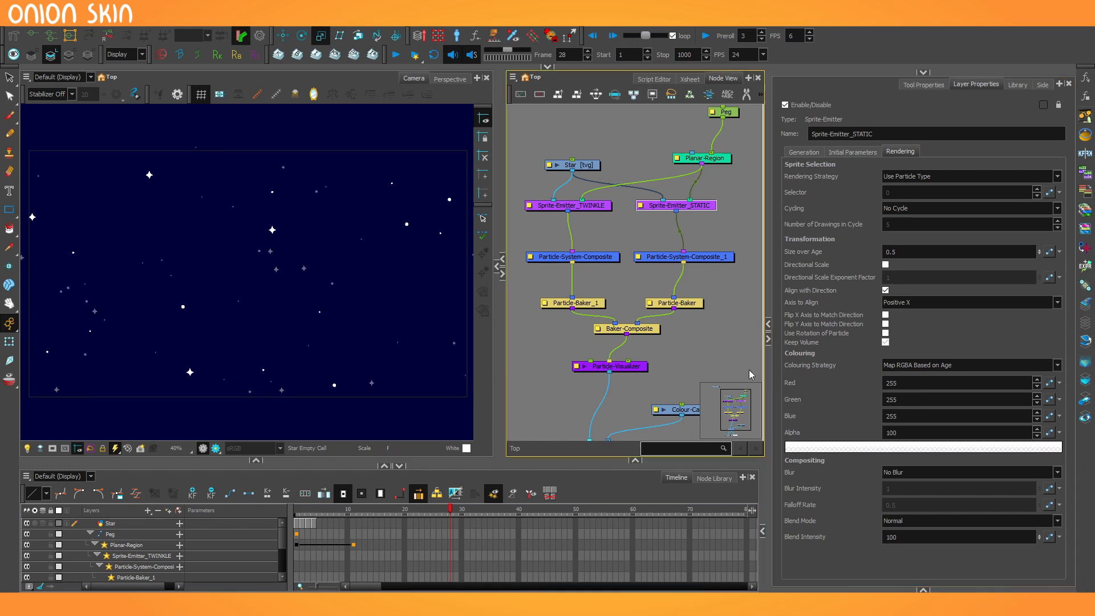
Set Sprite-Emitter_TWINKLE's Number of Particles to 2, lower its Probability of Generating Any Particles, and play the scene.
left_click(570, 206)
scroll(378, 292, "down", 1)
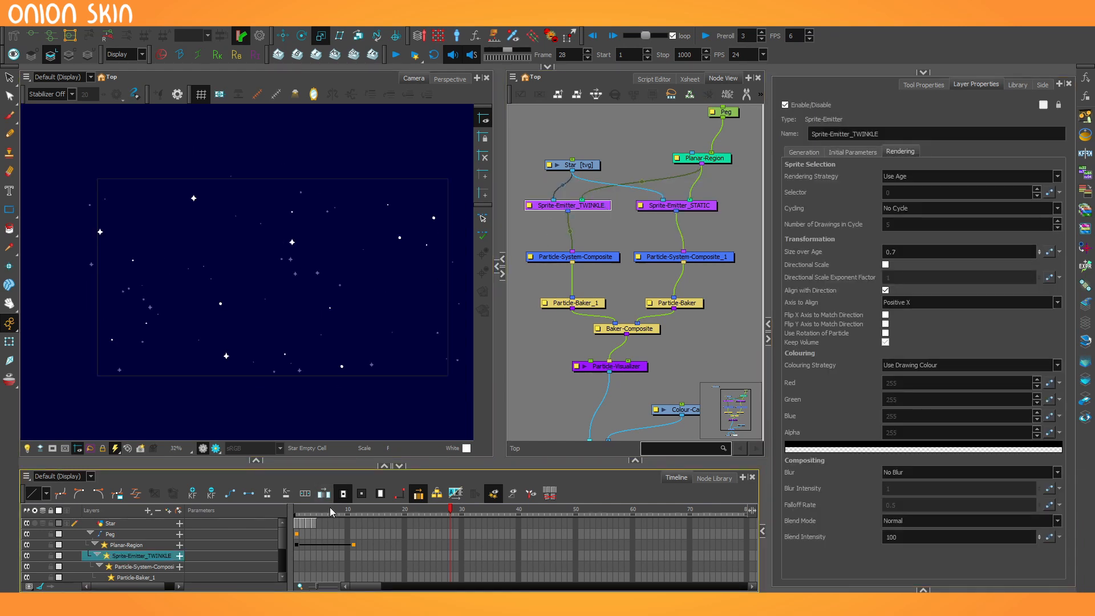
left_click(388, 556)
left_click(804, 152)
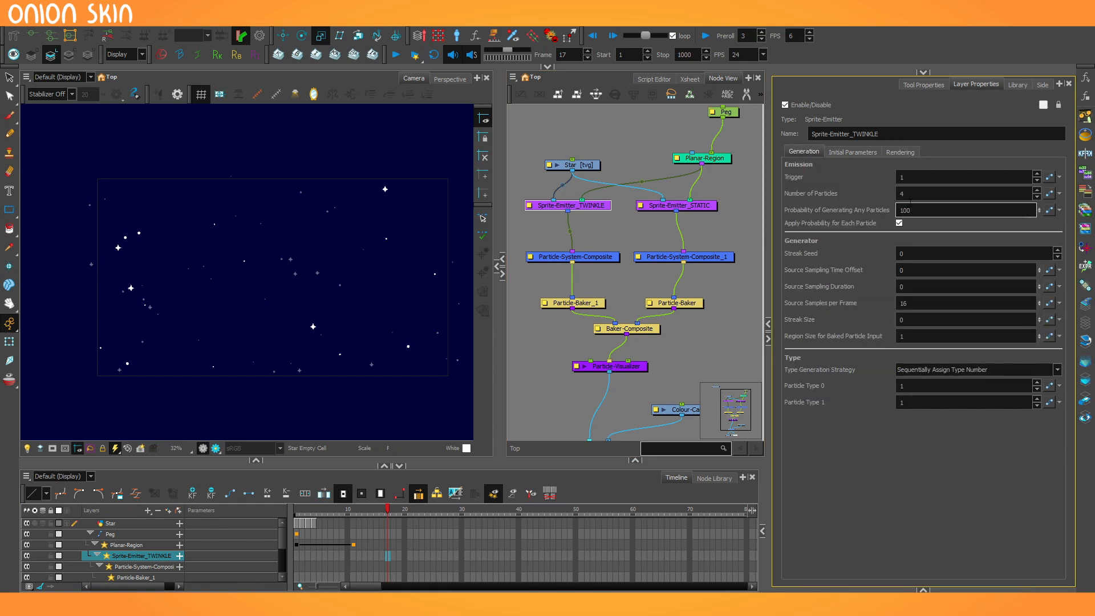
left_click(900, 194)
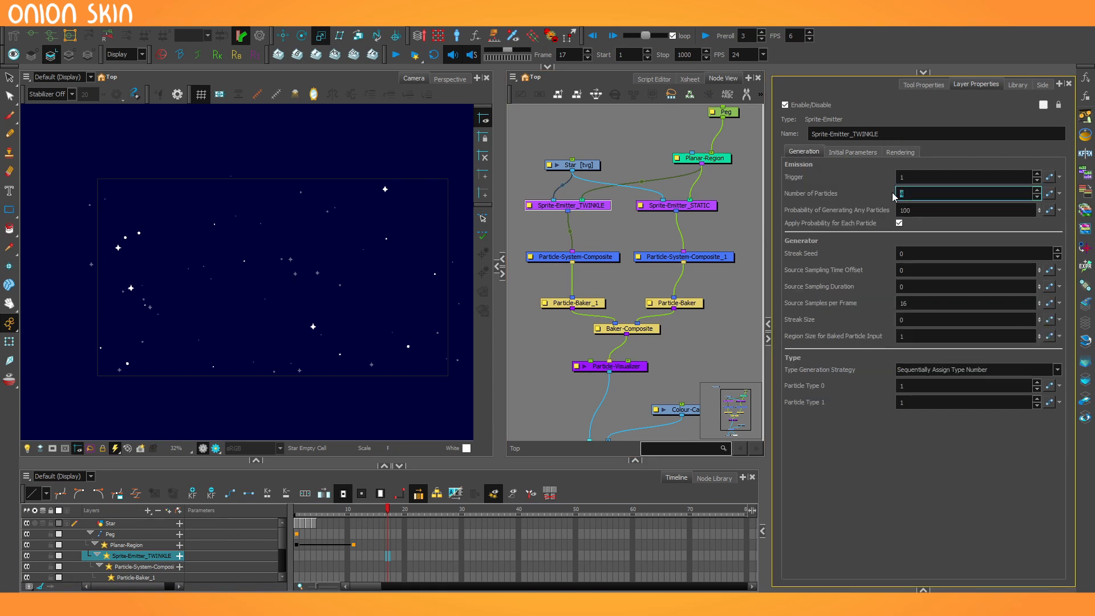
type("2")
key("Return")
left_click(899, 210)
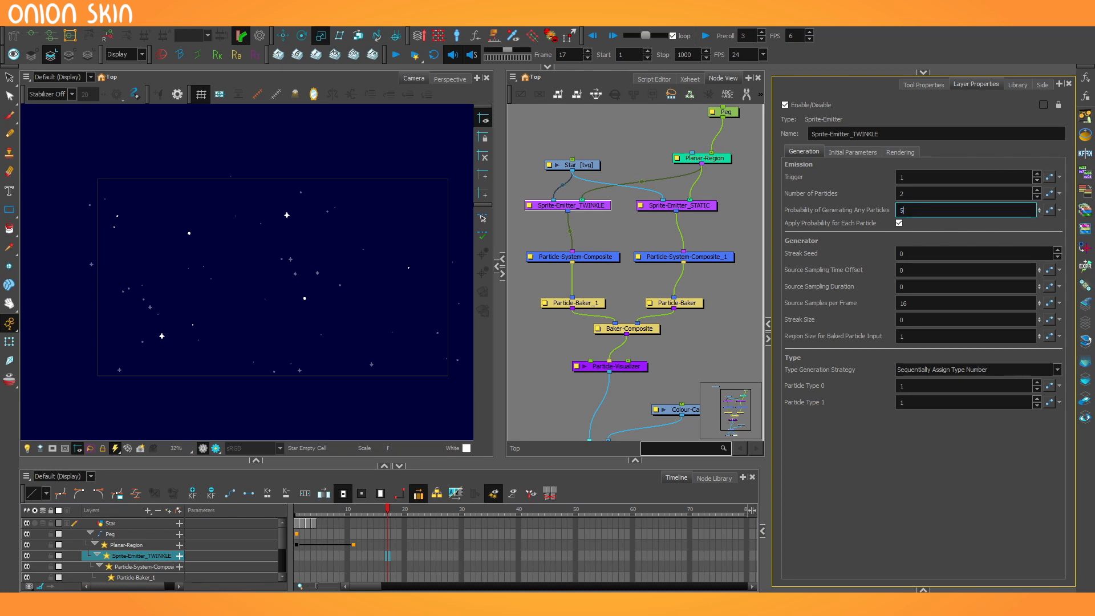
left_click(303, 511)
key("shift+Return")
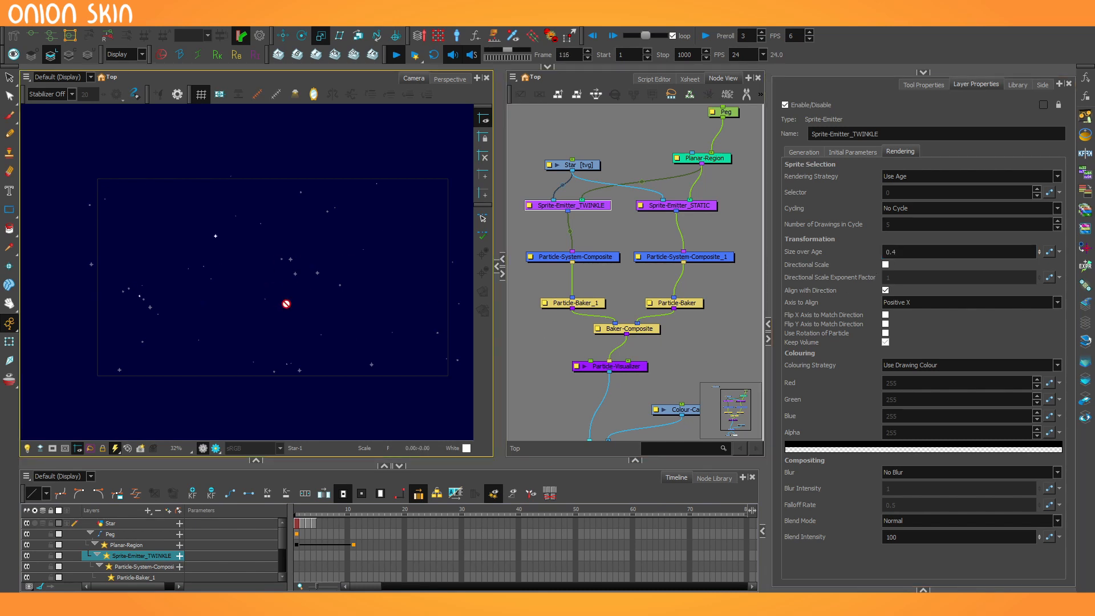
Switch the camera view to Render View to preview the rendered star field at frame 150.
scroll(694, 323, "down", 3)
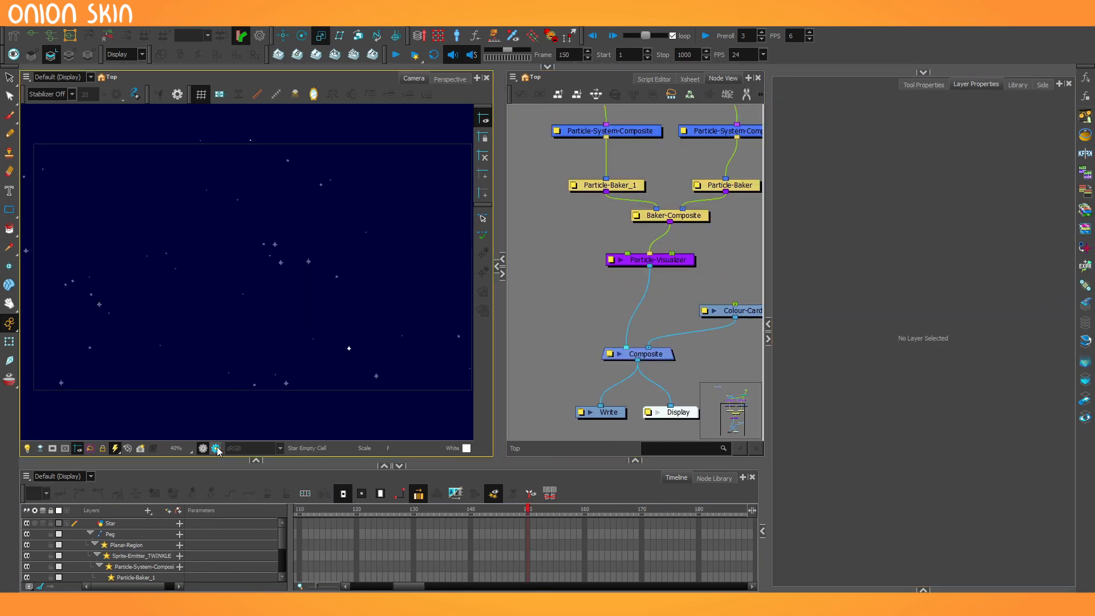
left_click(218, 449)
scroll(553, 326, "up", 1)
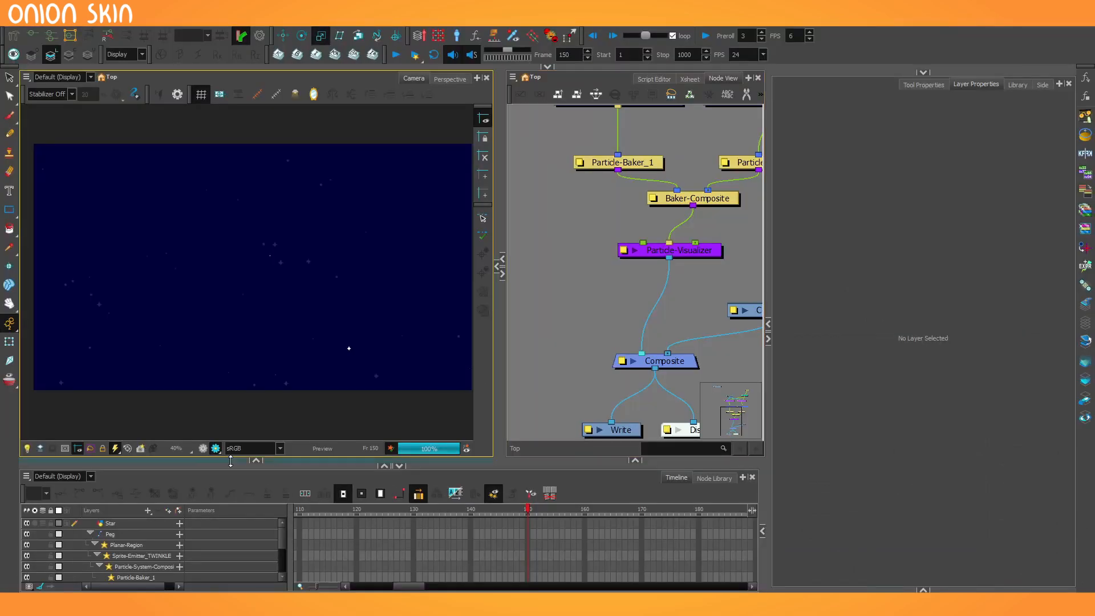
Add a Glow filter node and wire it from the Particle-Visualizer into the Composite, keeping the visualizer's direct connection.
left_click(714, 477)
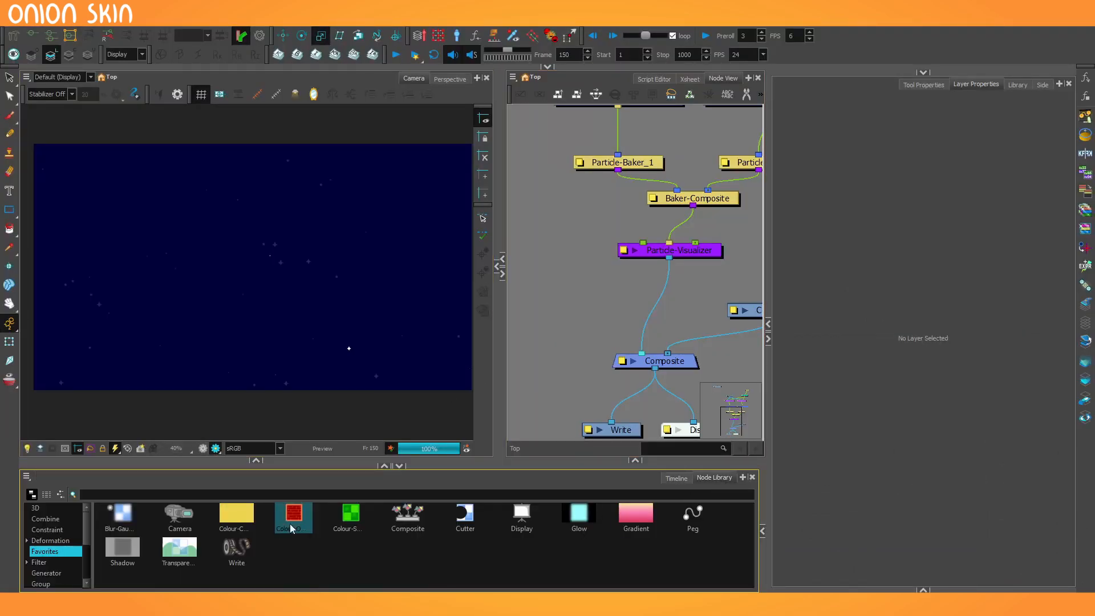
left_click_drag(142, 463, 142, 443)
left_click(39, 542)
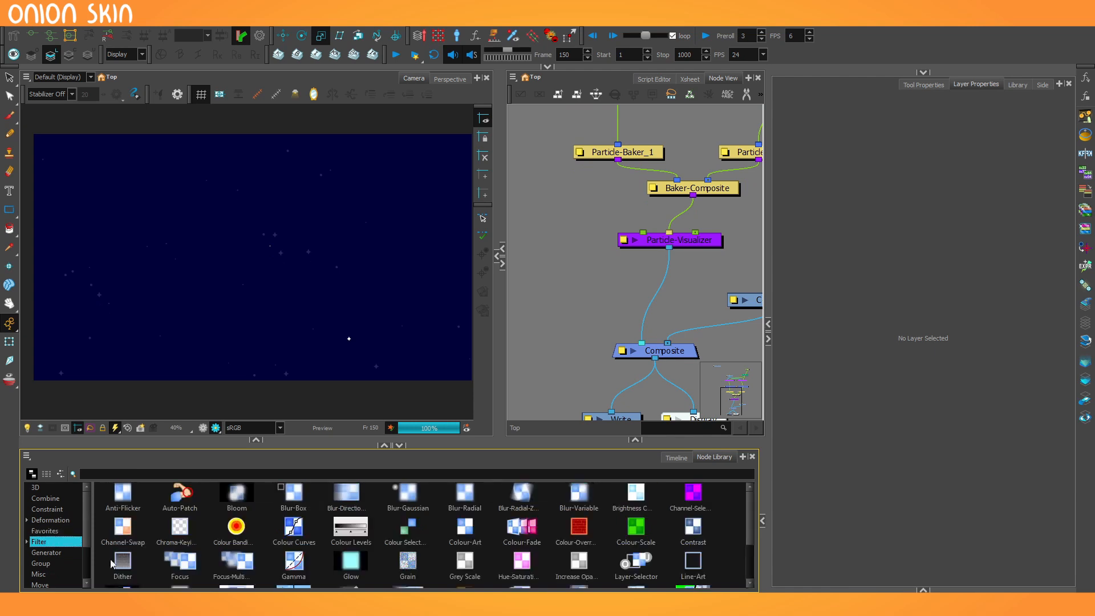
left_click_drag(343, 552, 463, 483)
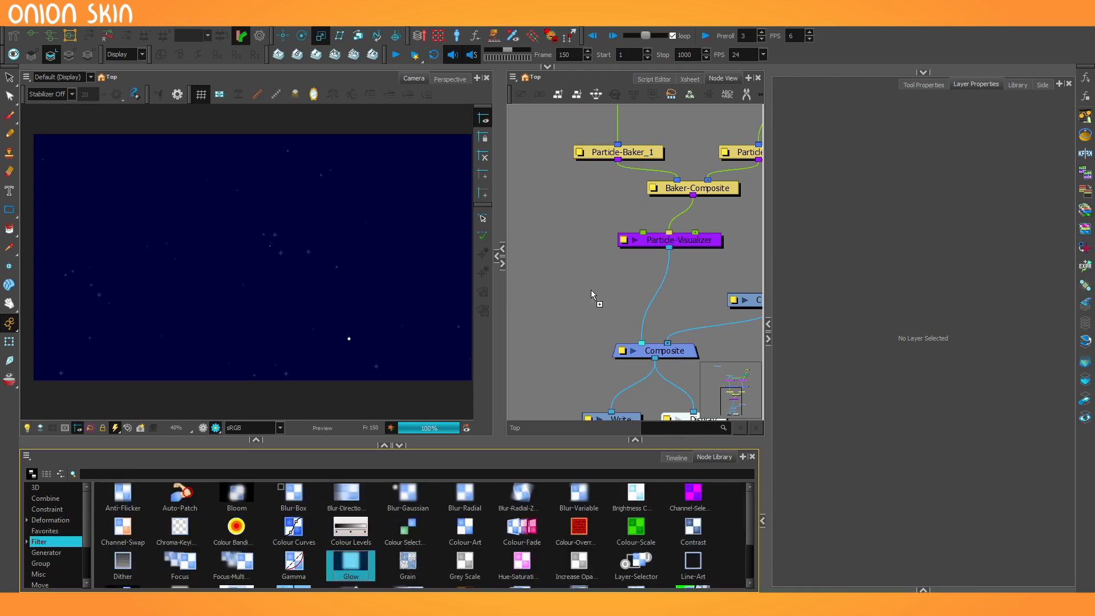
left_click_drag(593, 297, 594, 297)
left_click_drag(669, 249, 616, 336)
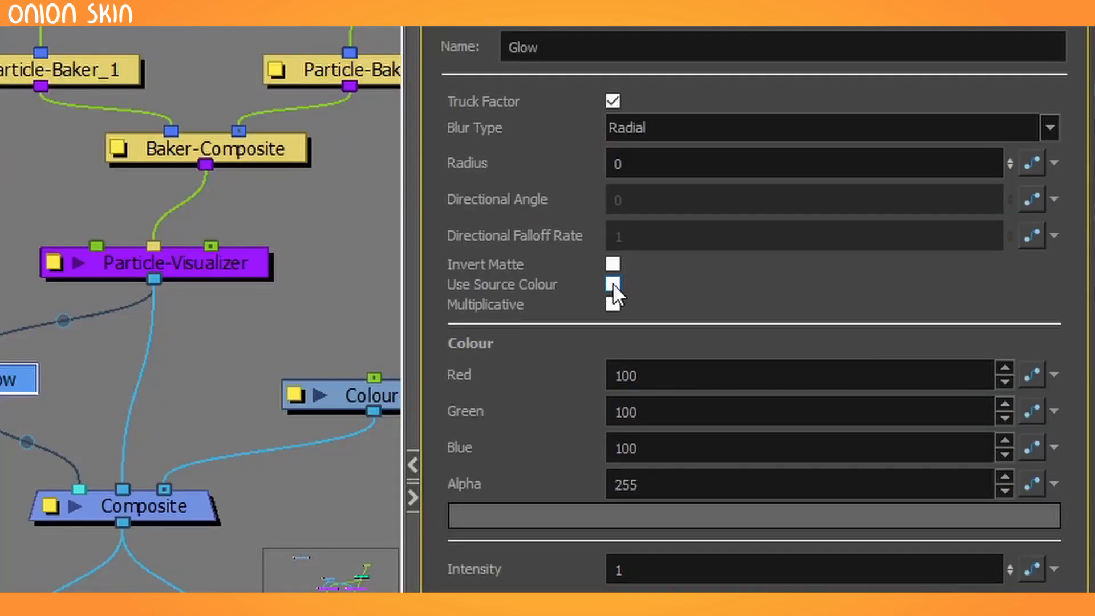
Enable Use Source Colour on the Glow node, and set its Radius to 8 and Intensity to 2.
left_click(858, 242)
left_click(657, 170)
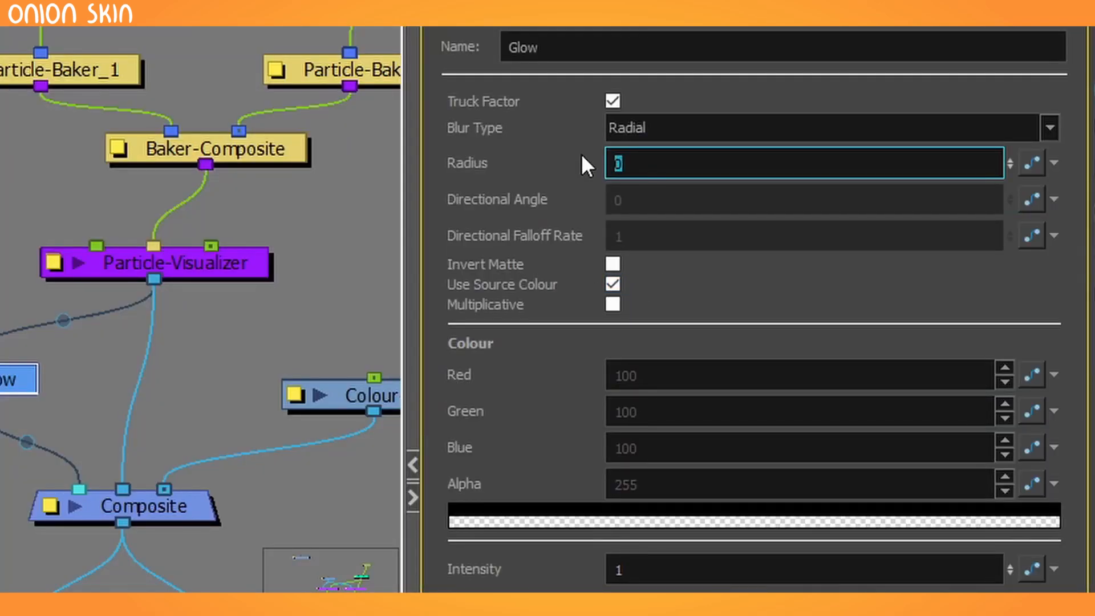
type("8")
left_click(624, 569)
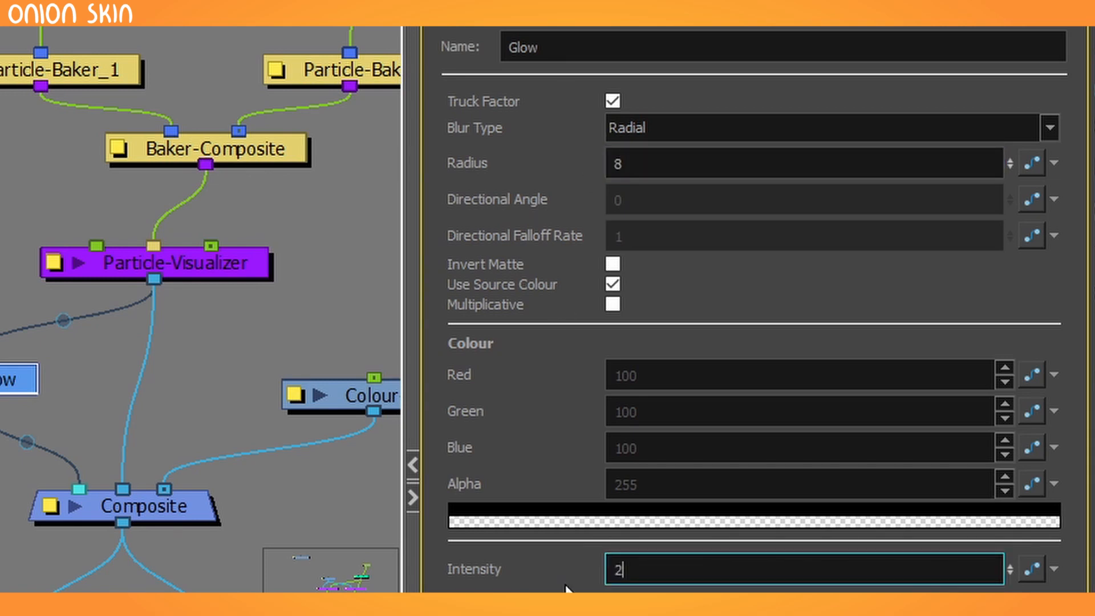
type("2")
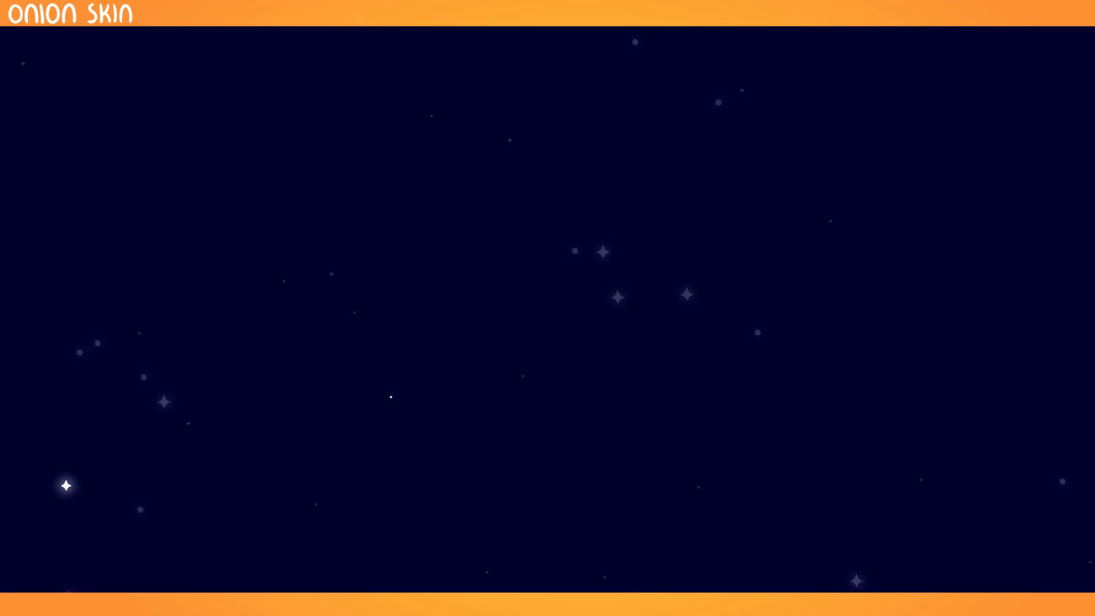